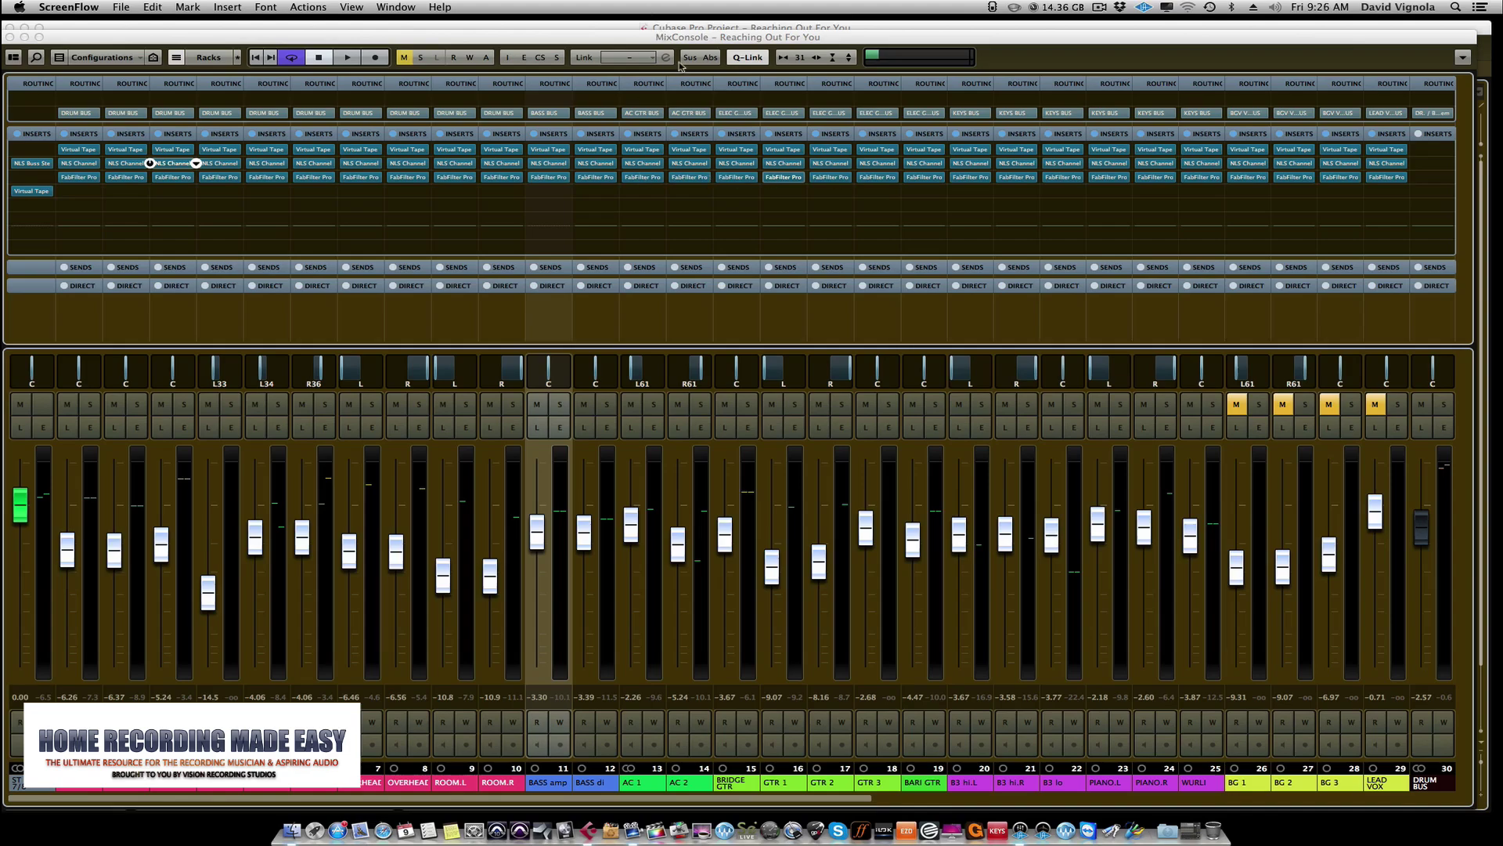
Select all the instrument and vocal channels in the MixConsole, from KICK in through LEAD VOX
{"action": "left_click", "coordinate": [632, 41]}
{"action": "left_click_drag", "start_coordinate": [631, 40], "coordinate": [629, 38]}
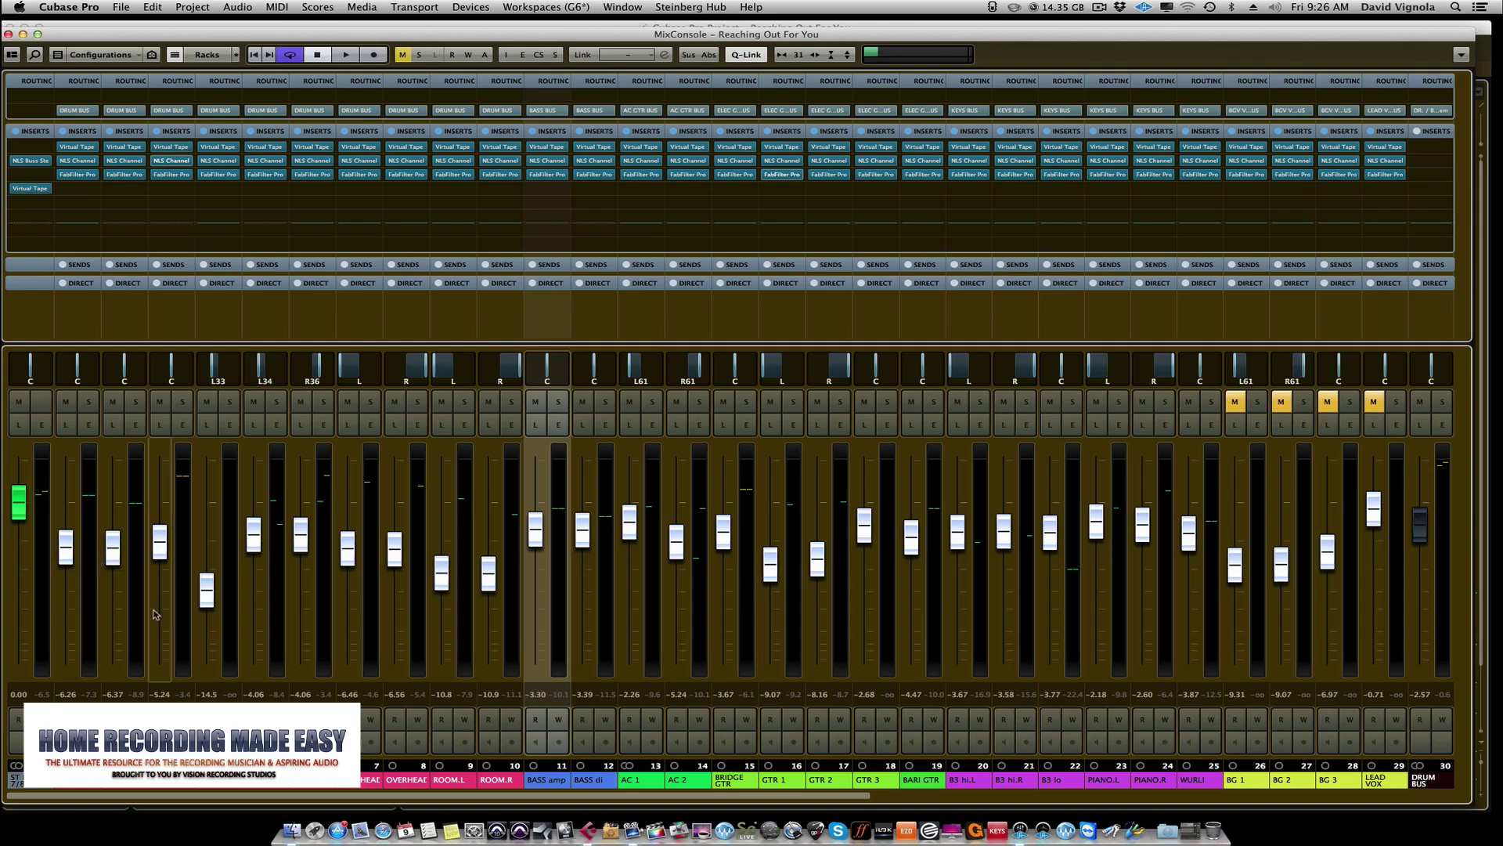
{"action": "left_click", "coordinate": [94, 667]}
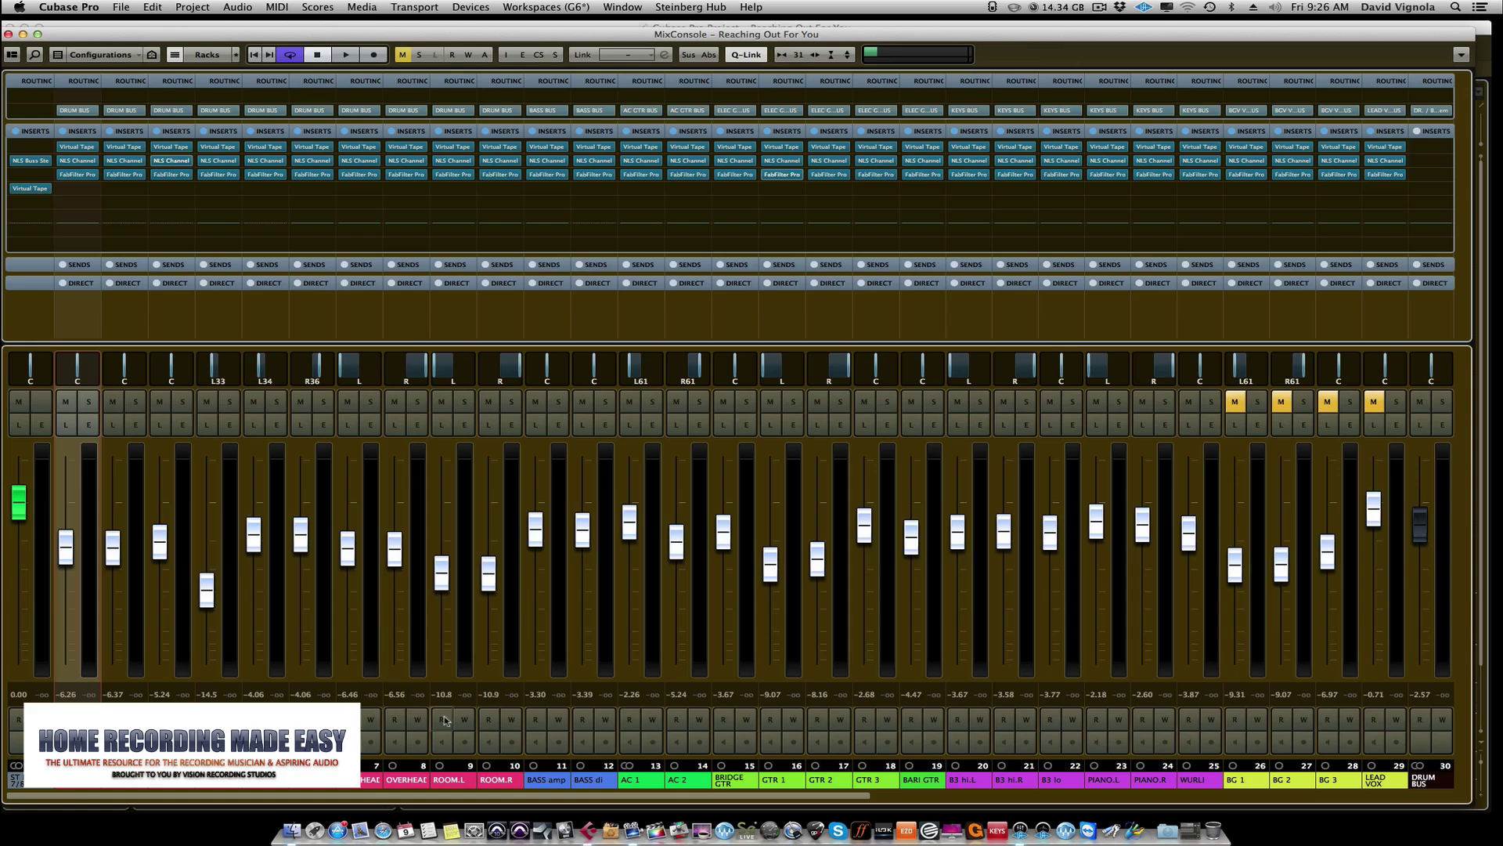
{"action": "scroll", "coordinate": [443, 719], "scroll_direction": "right", "scroll_amount": 2}
{"action": "scroll", "coordinate": [443, 719], "scroll_direction": "right", "scroll_amount": 10}
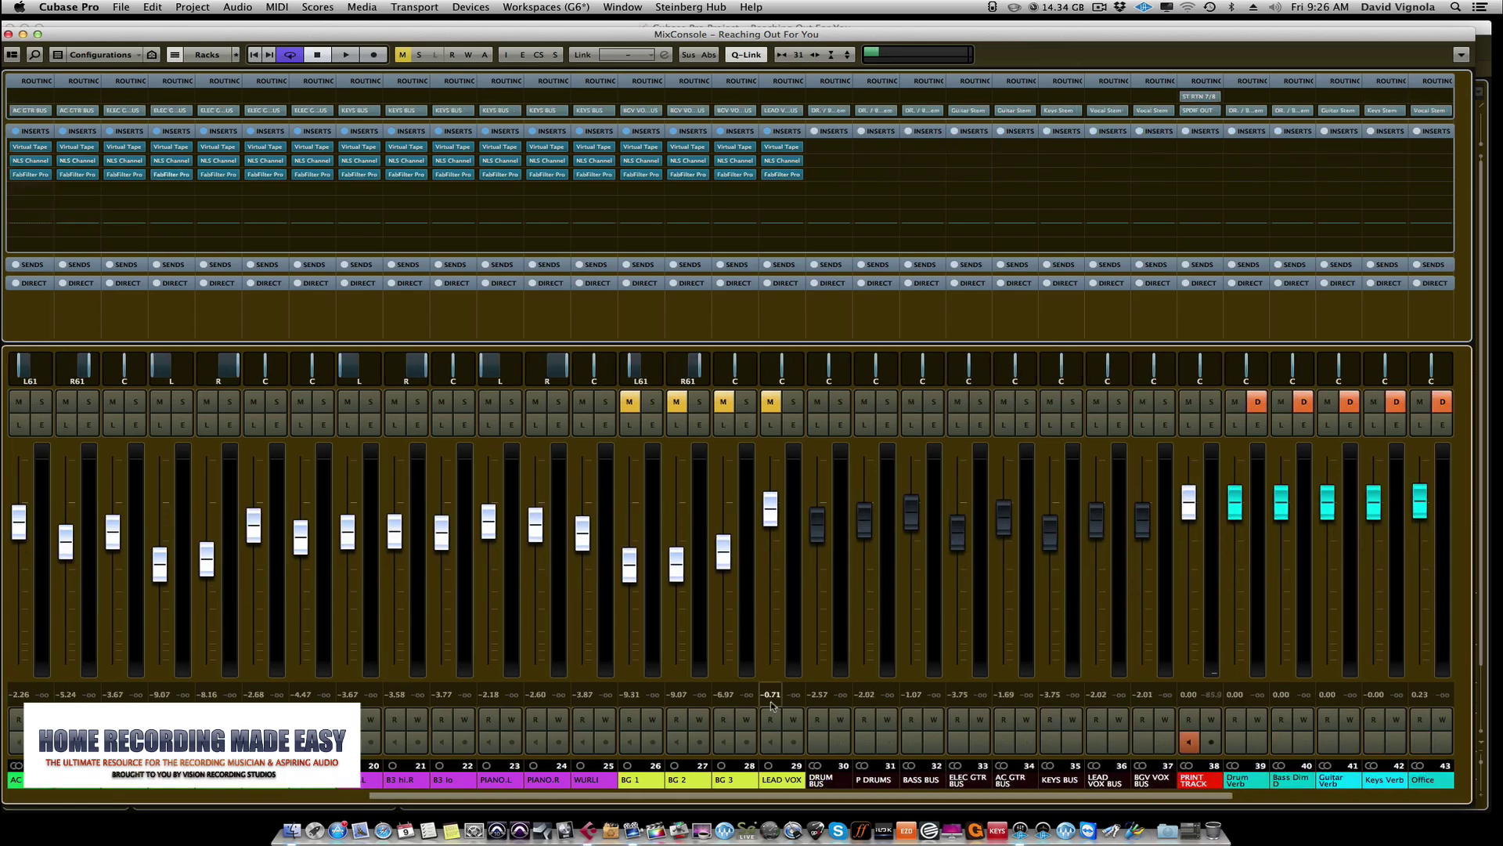
{"action": "left_click", "coordinate": [789, 663], "text": "shift"}
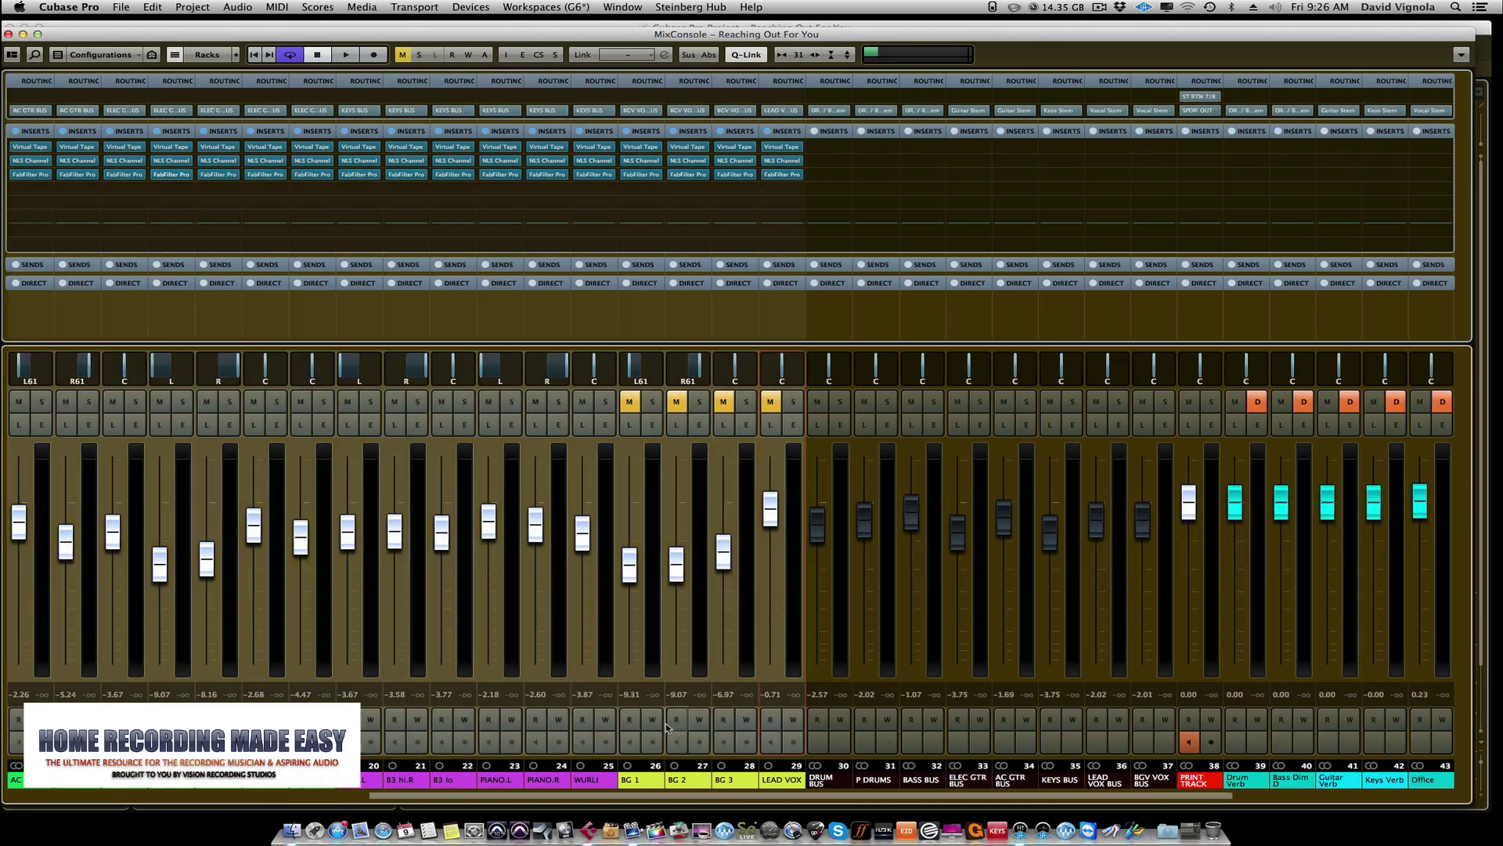
{"action": "scroll", "coordinate": [667, 727], "scroll_direction": "left", "scroll_amount": 4}
{"action": "scroll", "coordinate": [667, 727], "scroll_direction": "left", "scroll_amount": 9}
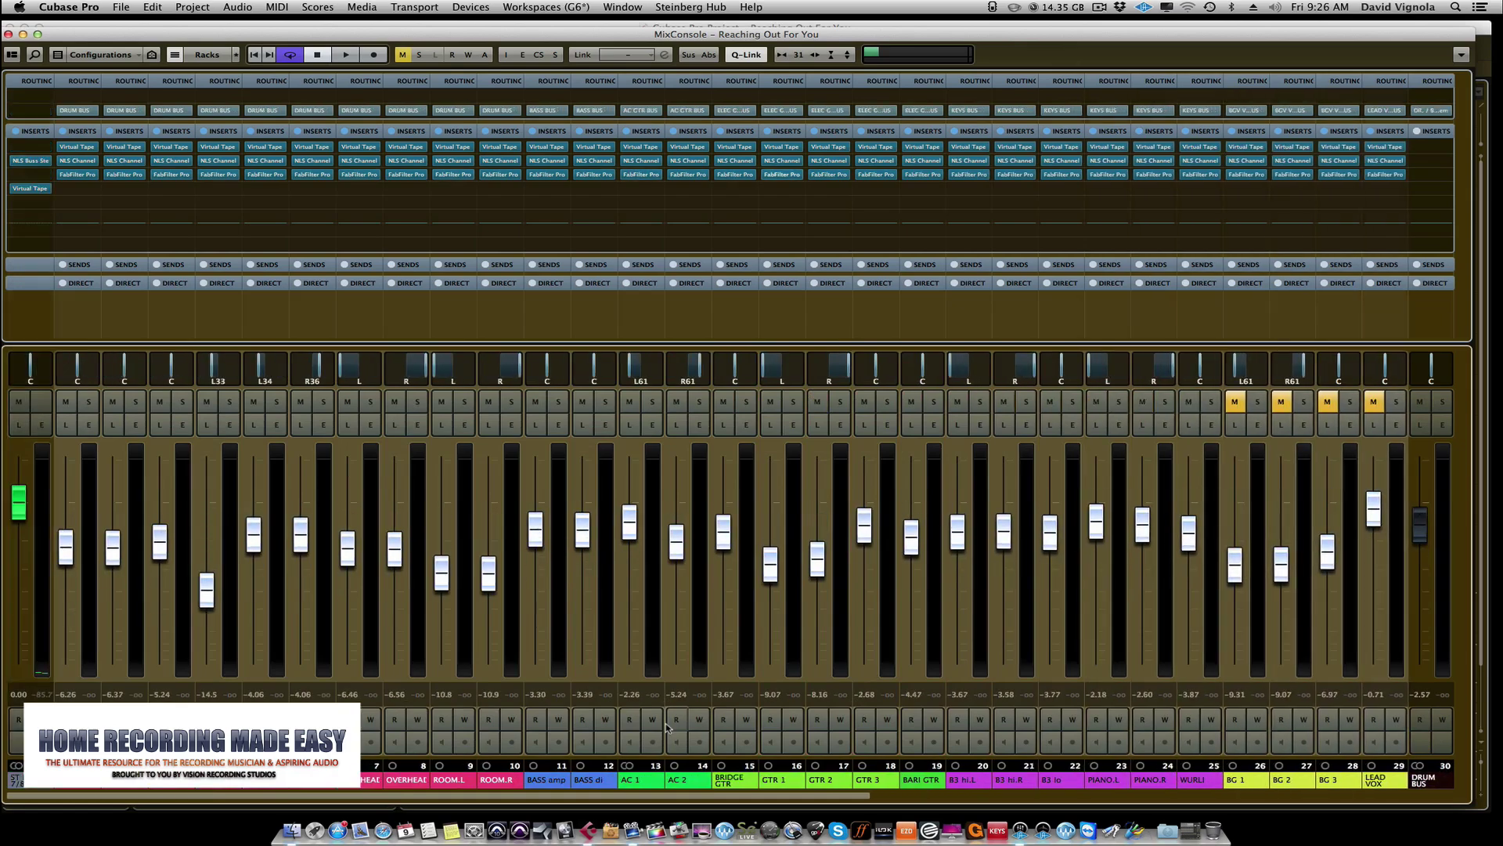
With Q-Link on, bypass the Virtual Tape and NLS Channel inserts on all selected channels
{"action": "left_click", "coordinate": [738, 59]}
{"action": "left_click", "coordinate": [739, 59]}
{"action": "left_click", "coordinate": [76, 148]}
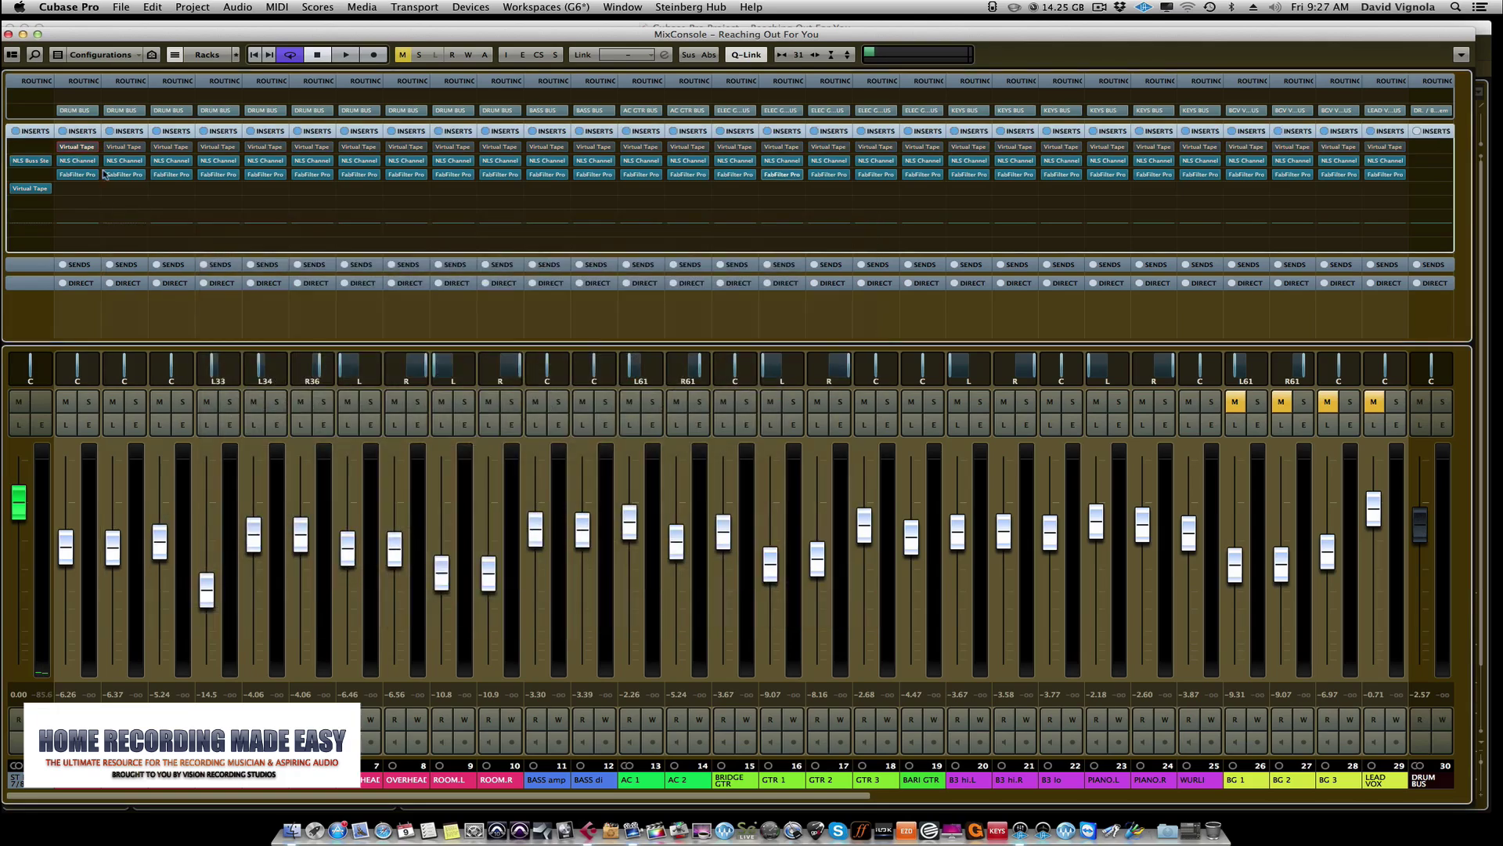
{"action": "left_click", "coordinate": [115, 220]}
{"action": "left_click", "coordinate": [84, 162]}
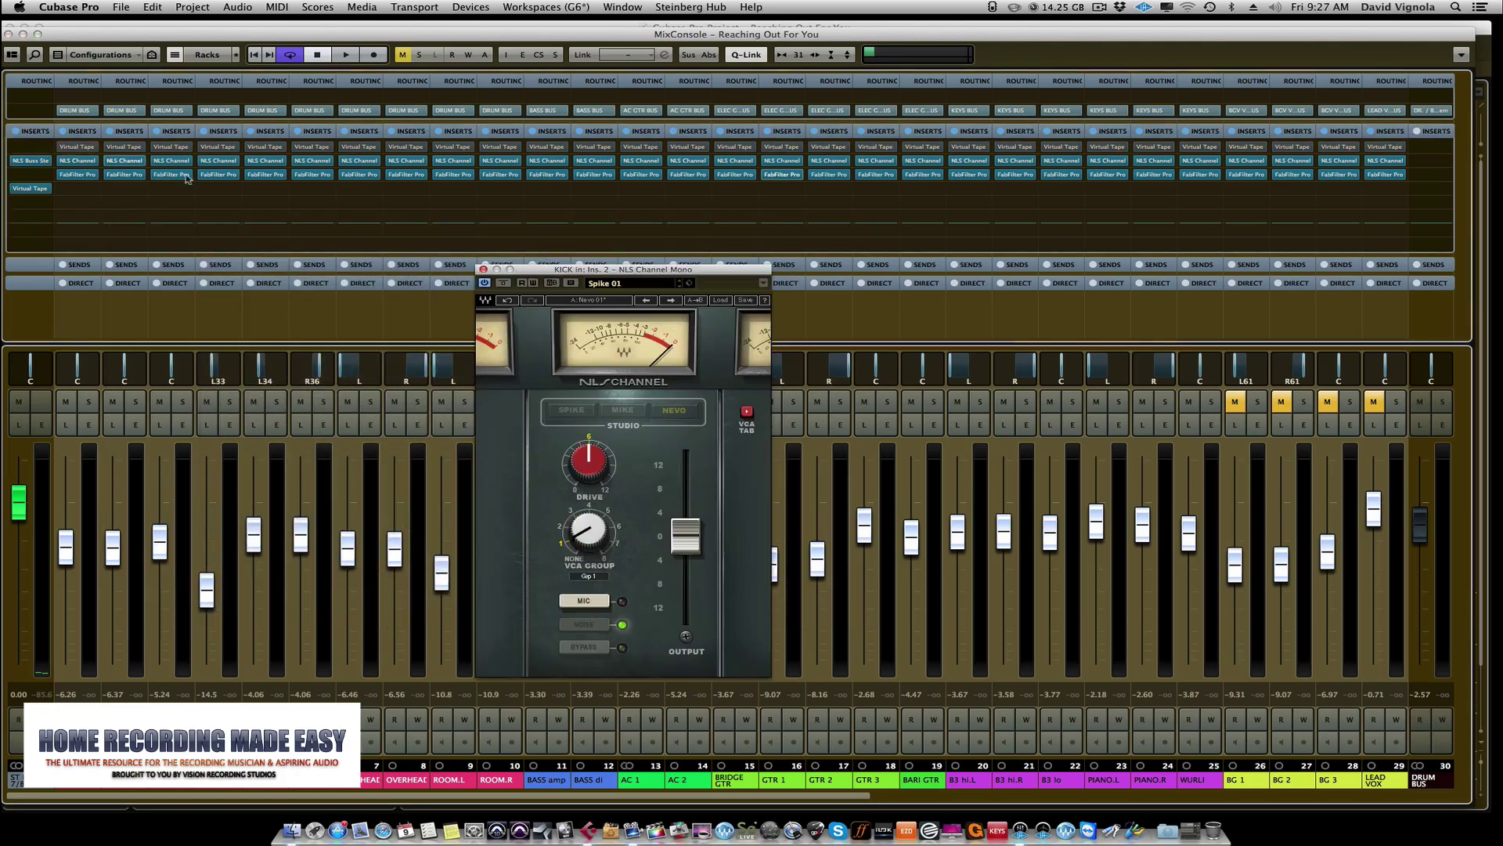
{"action": "left_click", "coordinate": [483, 269]}
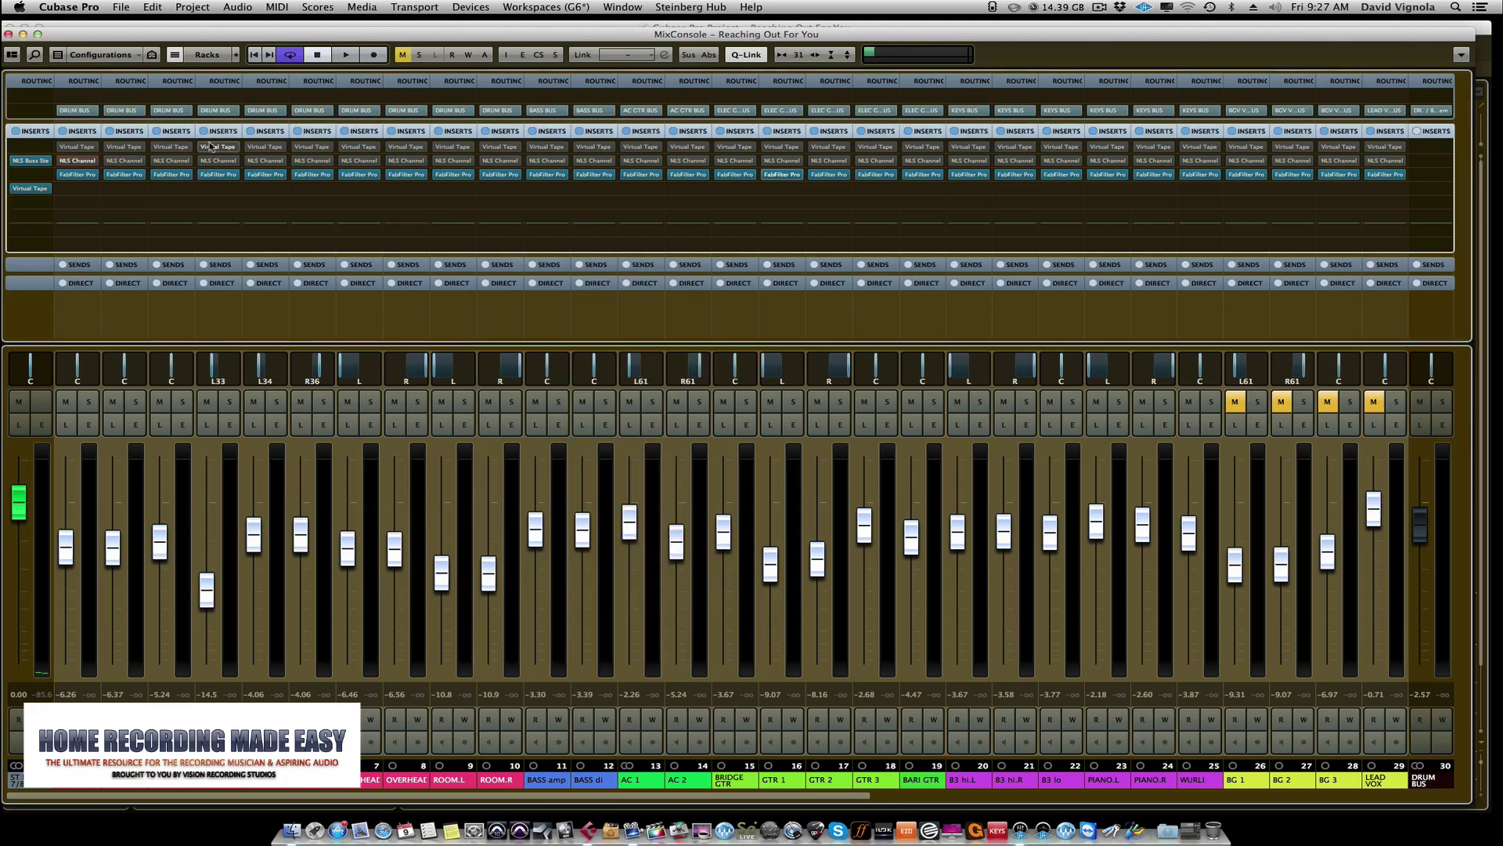
Open the FabFilter Pro-Q 2 insert on the KICK in channel and place its window over the mixer
{"action": "mouse_move", "coordinate": [171, 161]}
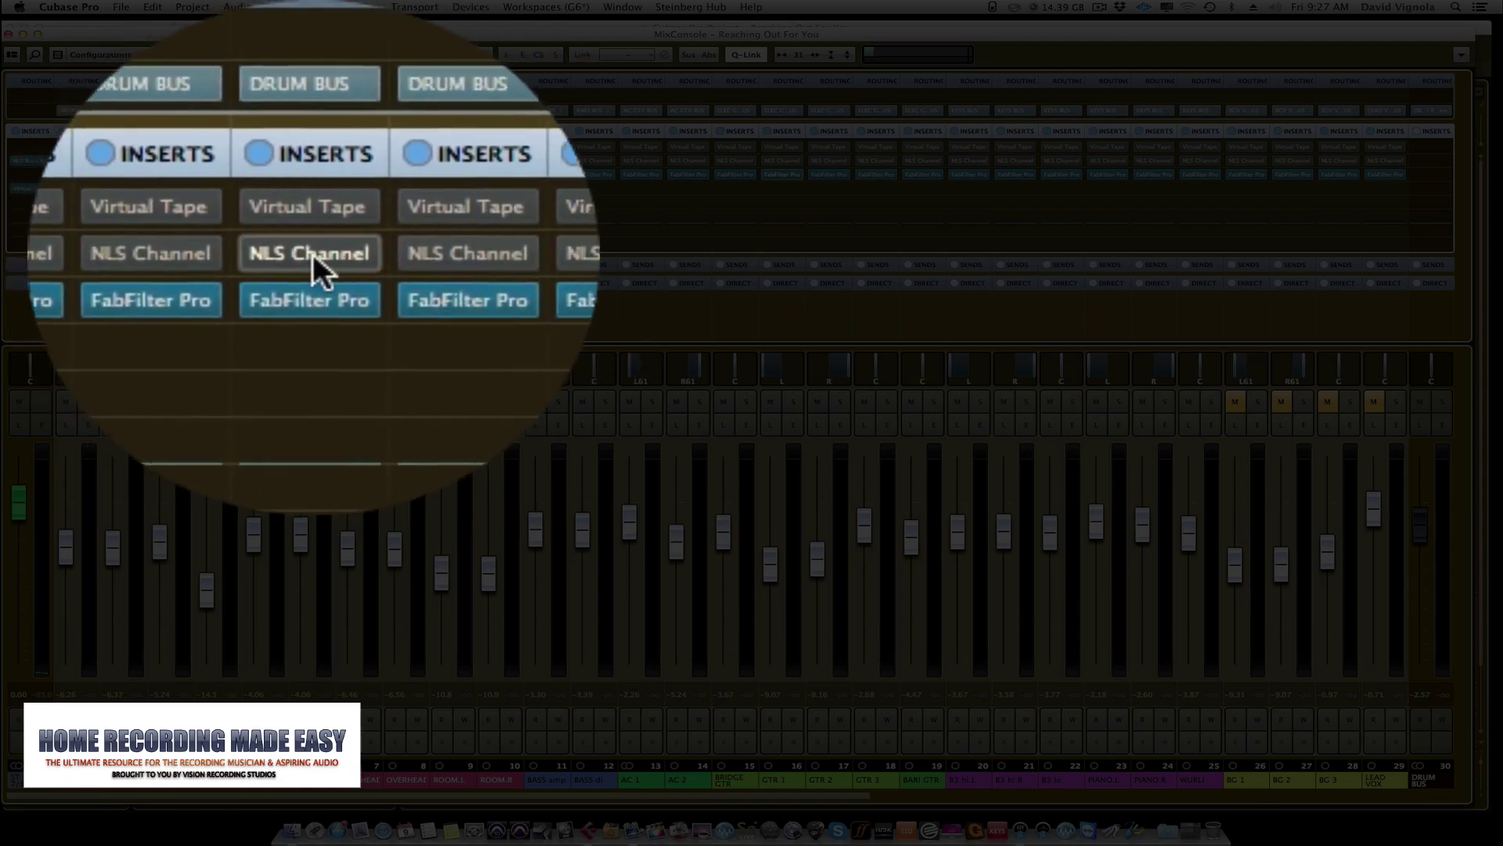
{"action": "mouse_move", "coordinate": [311, 253]}
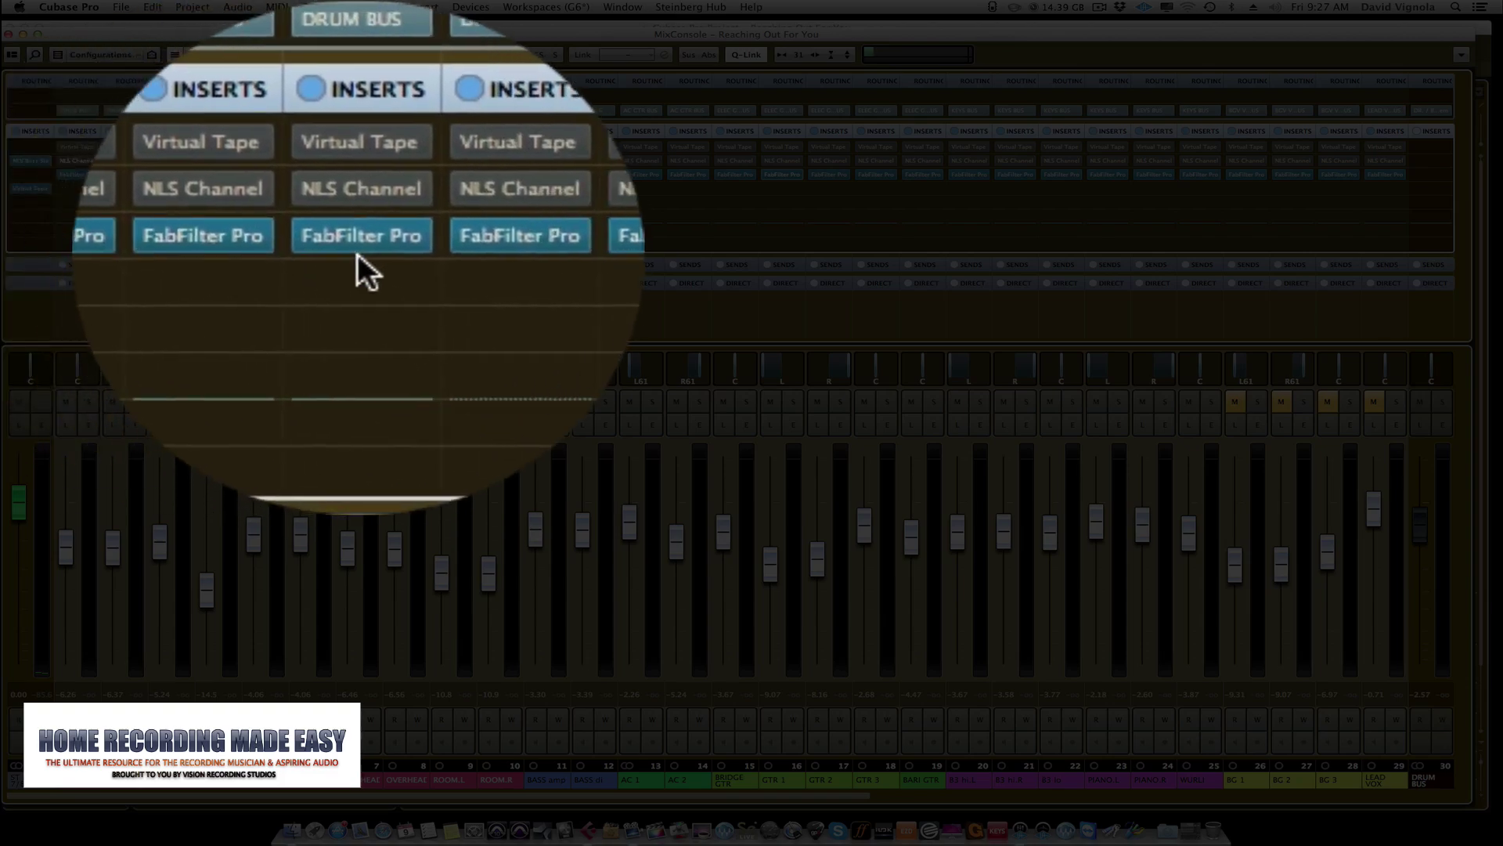
{"action": "mouse_move", "coordinate": [260, 252]}
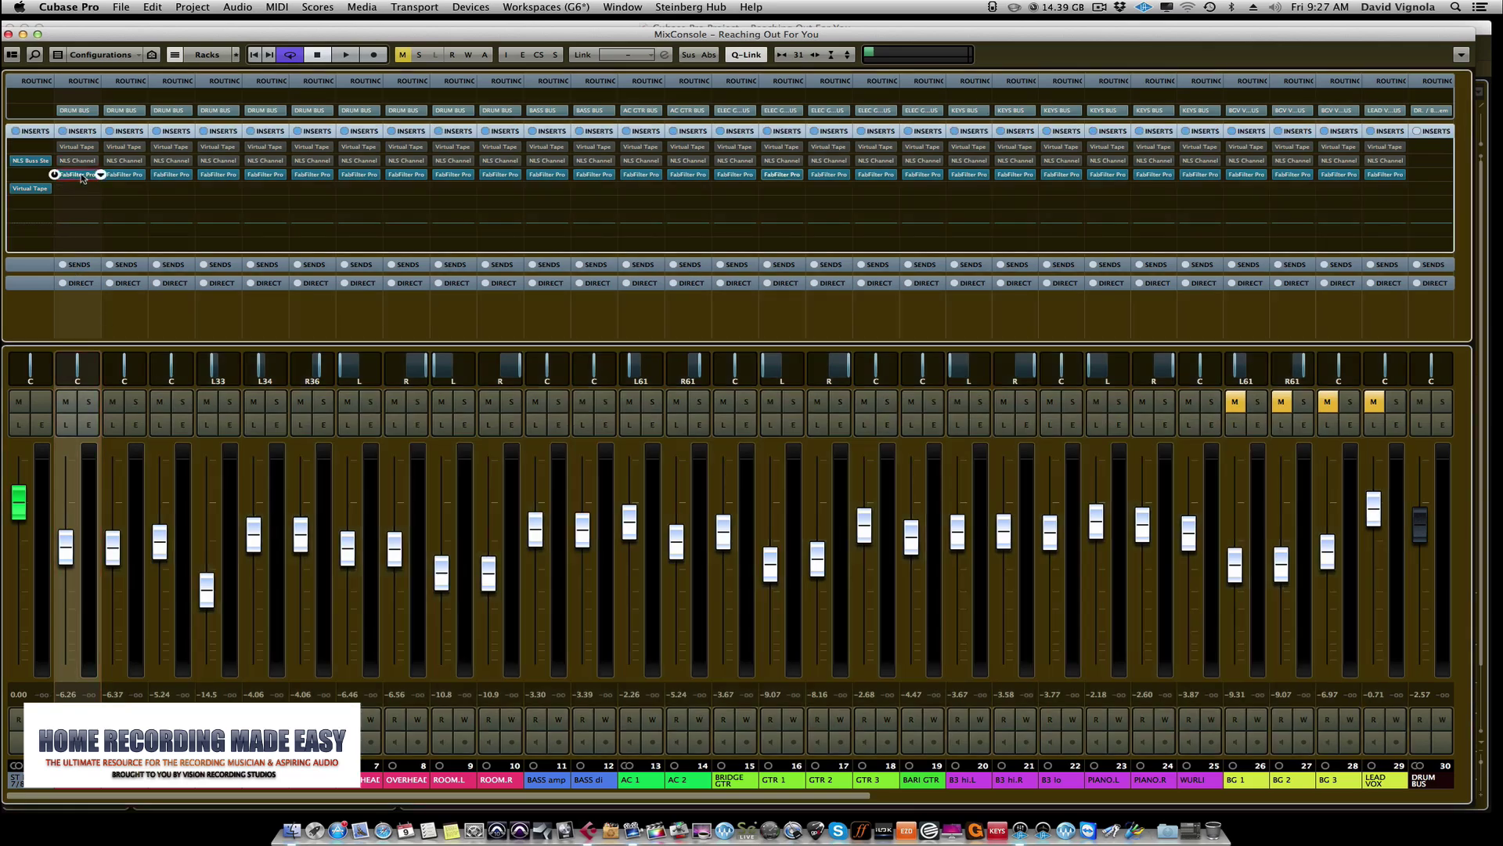
{"action": "left_click", "coordinate": [82, 178]}
{"action": "left_click_drag", "start_coordinate": [496, 217], "coordinate": [551, 207]}
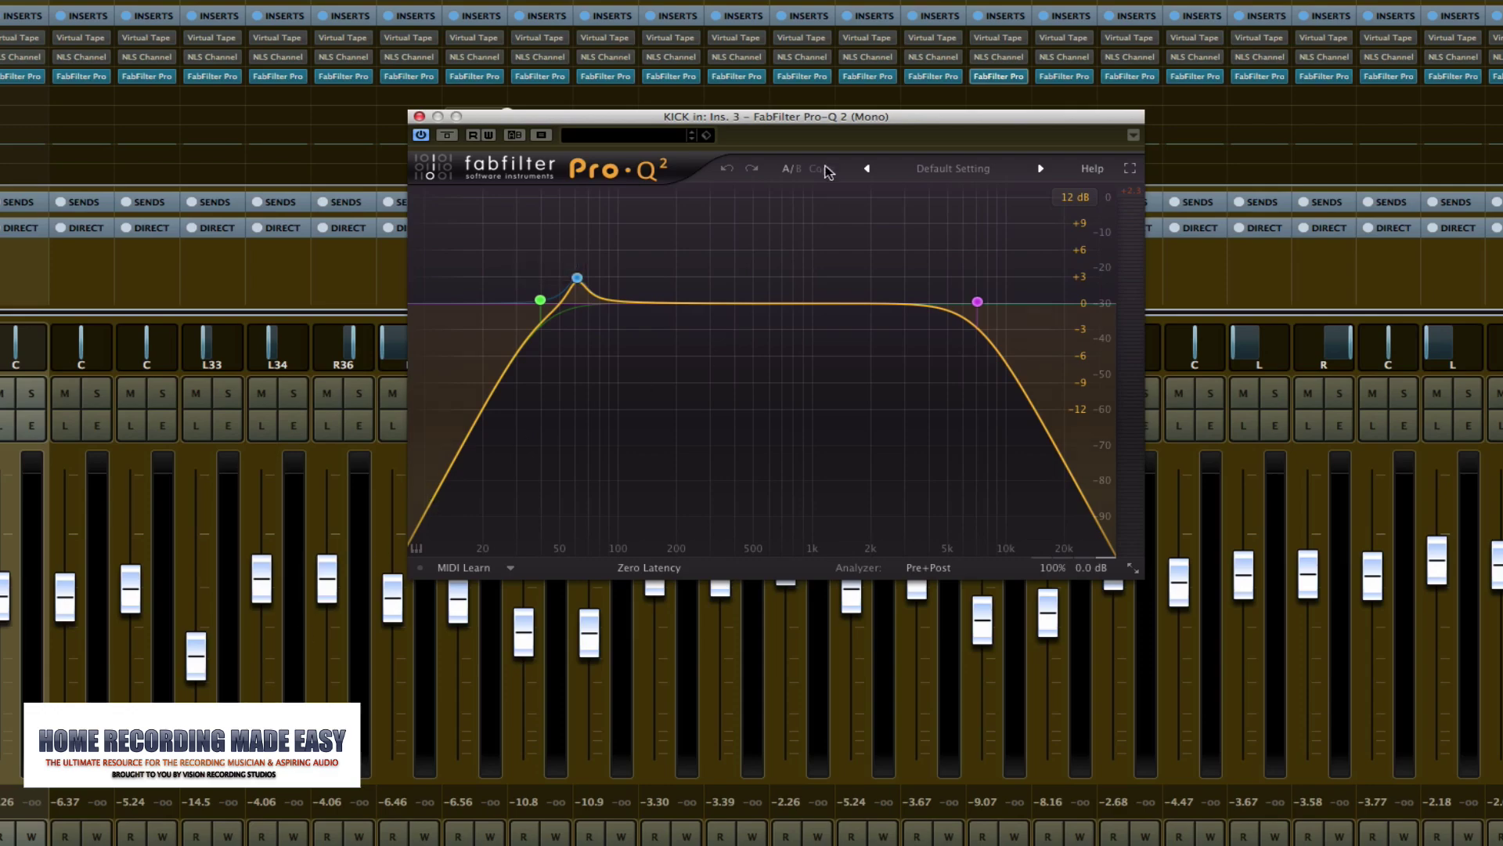
{"action": "left_click_drag", "start_coordinate": [807, 117], "coordinate": [810, 133]}
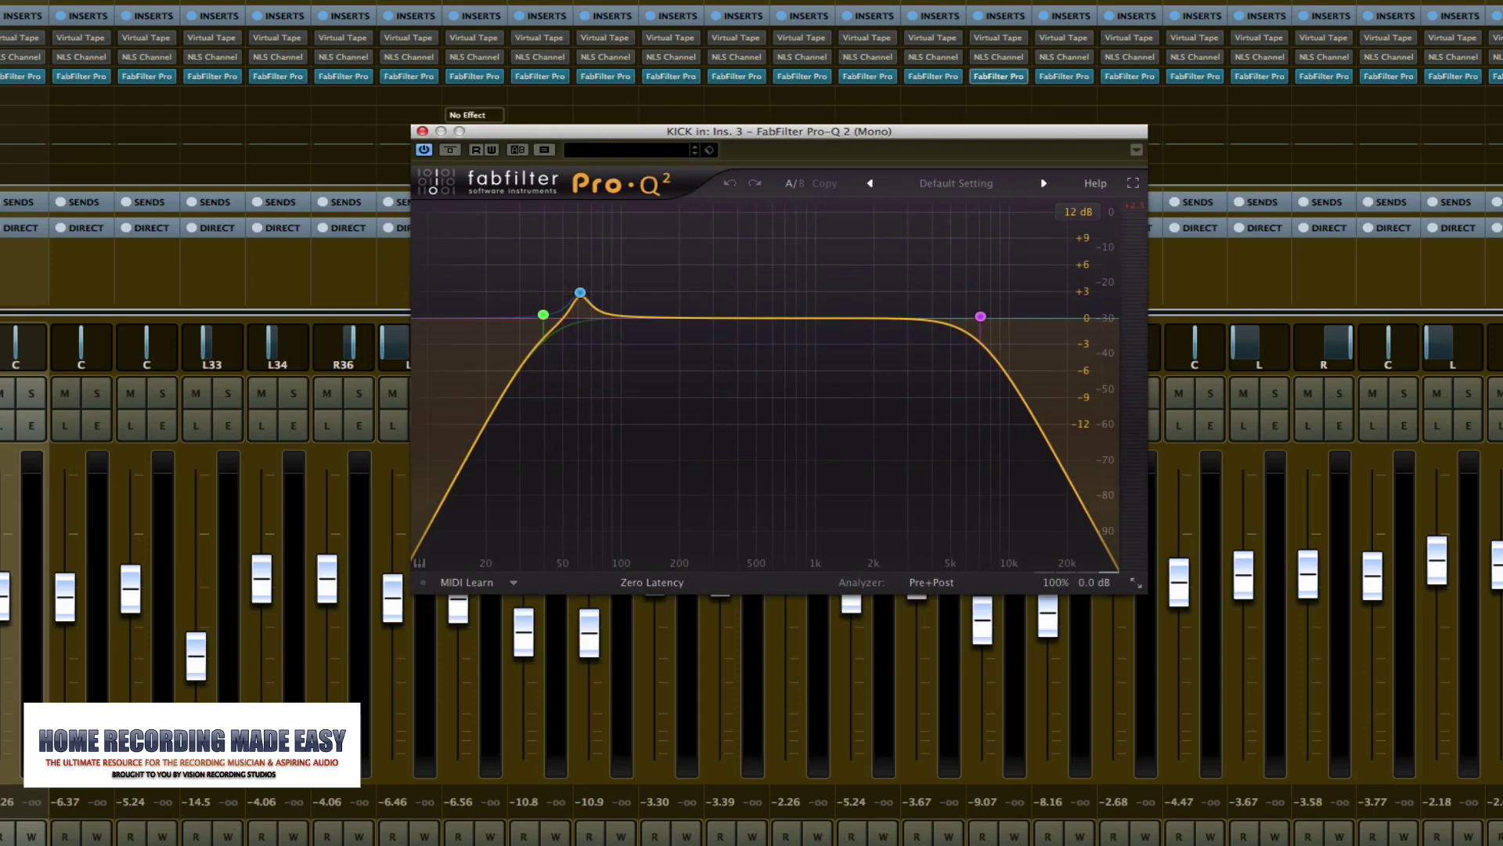
Solo the KICK in channel and play it back with the Pro-Q 2 analyzer in view
{"action": "left_click", "coordinate": [23, 548]}
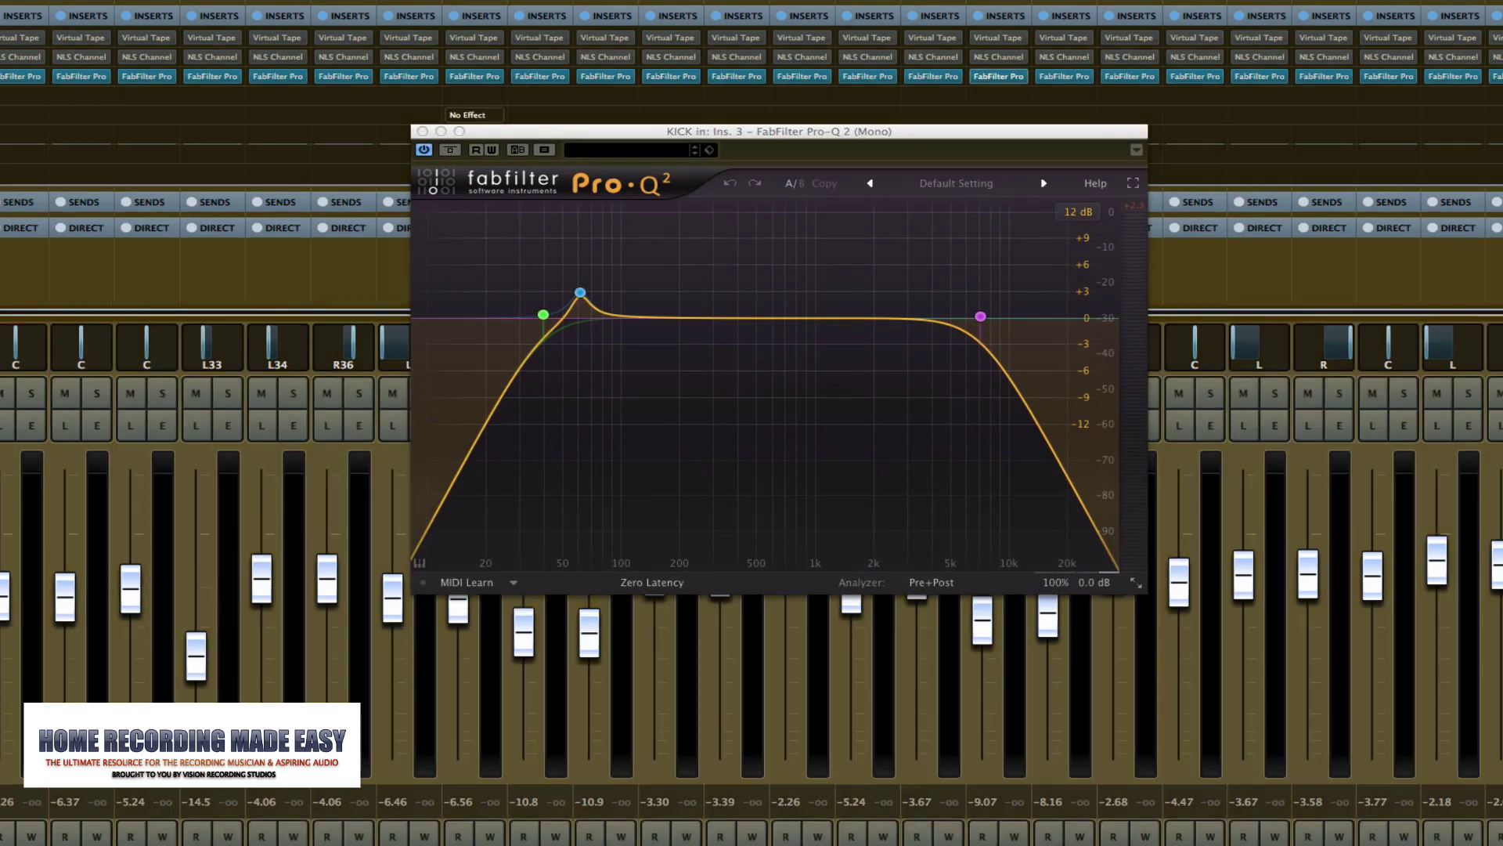
{"action": "key", "text": "shift+s"}
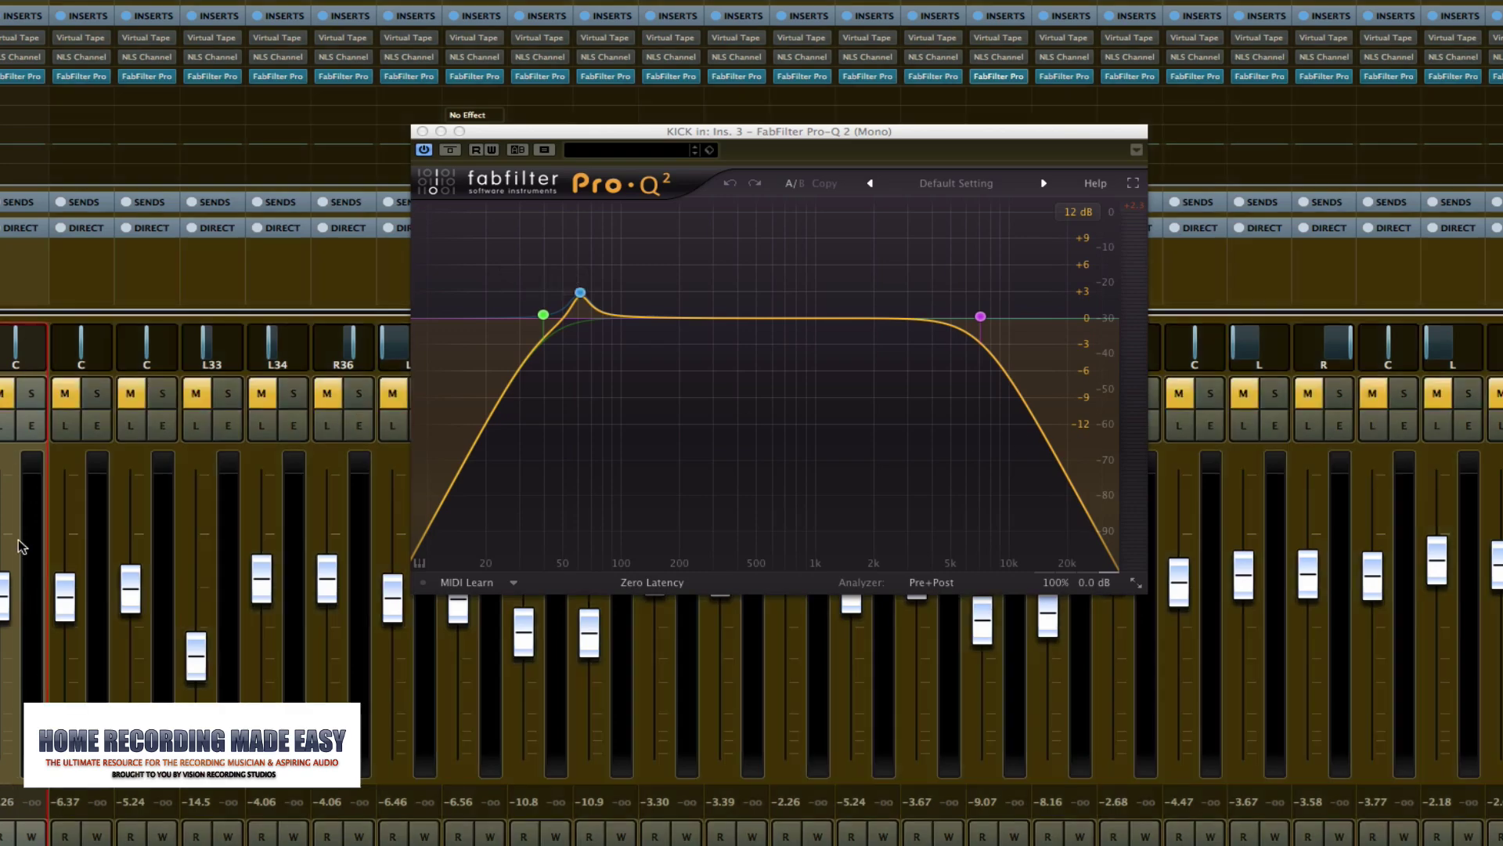
{"action": "key", "text": "space"}
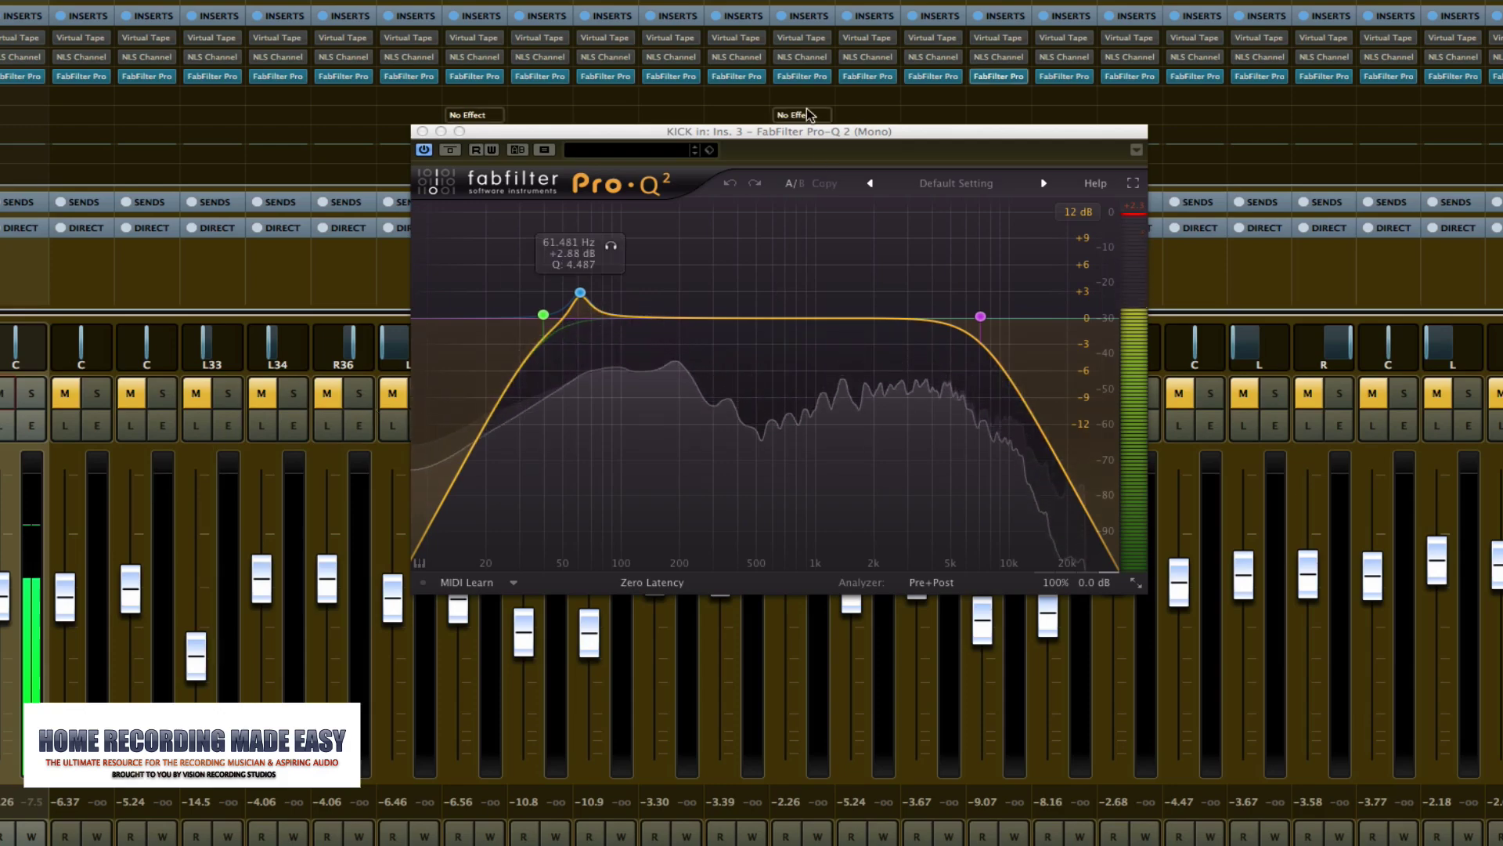
{"action": "left_click_drag", "start_coordinate": [803, 136], "coordinate": [812, 186]}
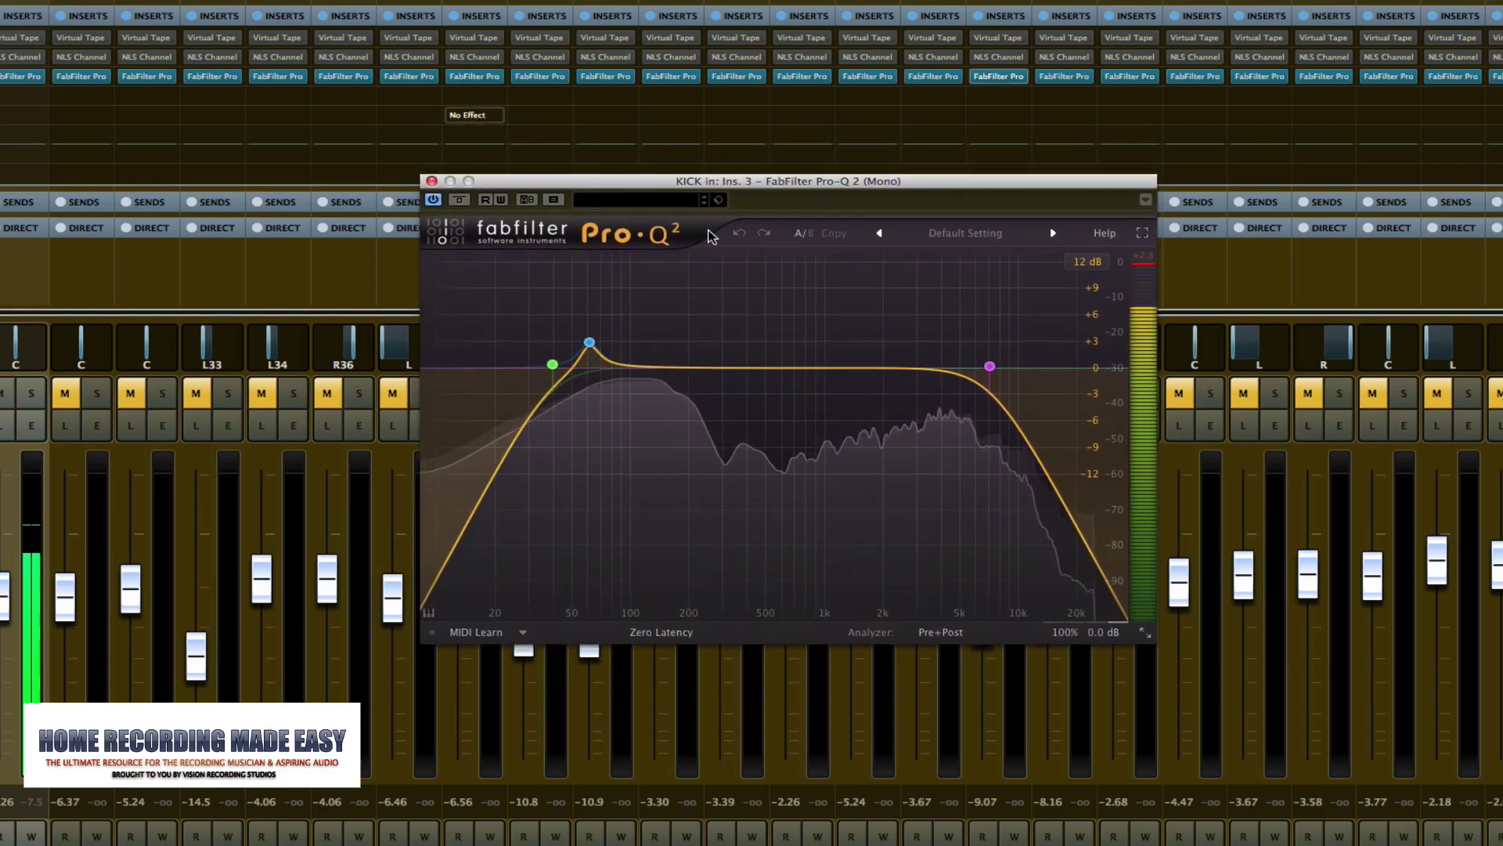
Raise the KICK in channel's fader and restart playback
{"action": "mouse_move", "coordinate": [590, 342]}
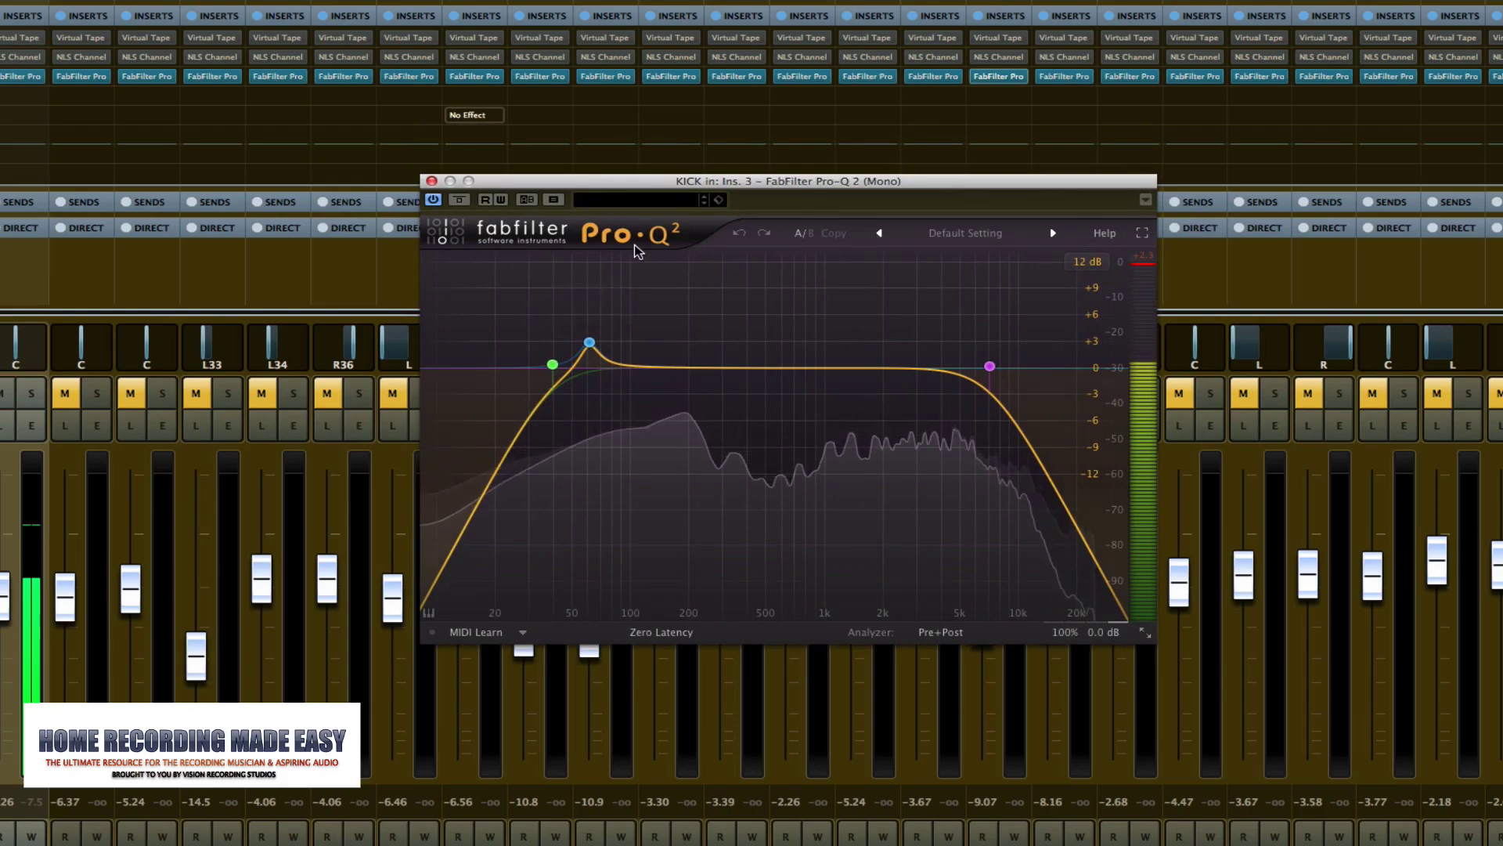
{"action": "left_click", "coordinate": [4, 594]}
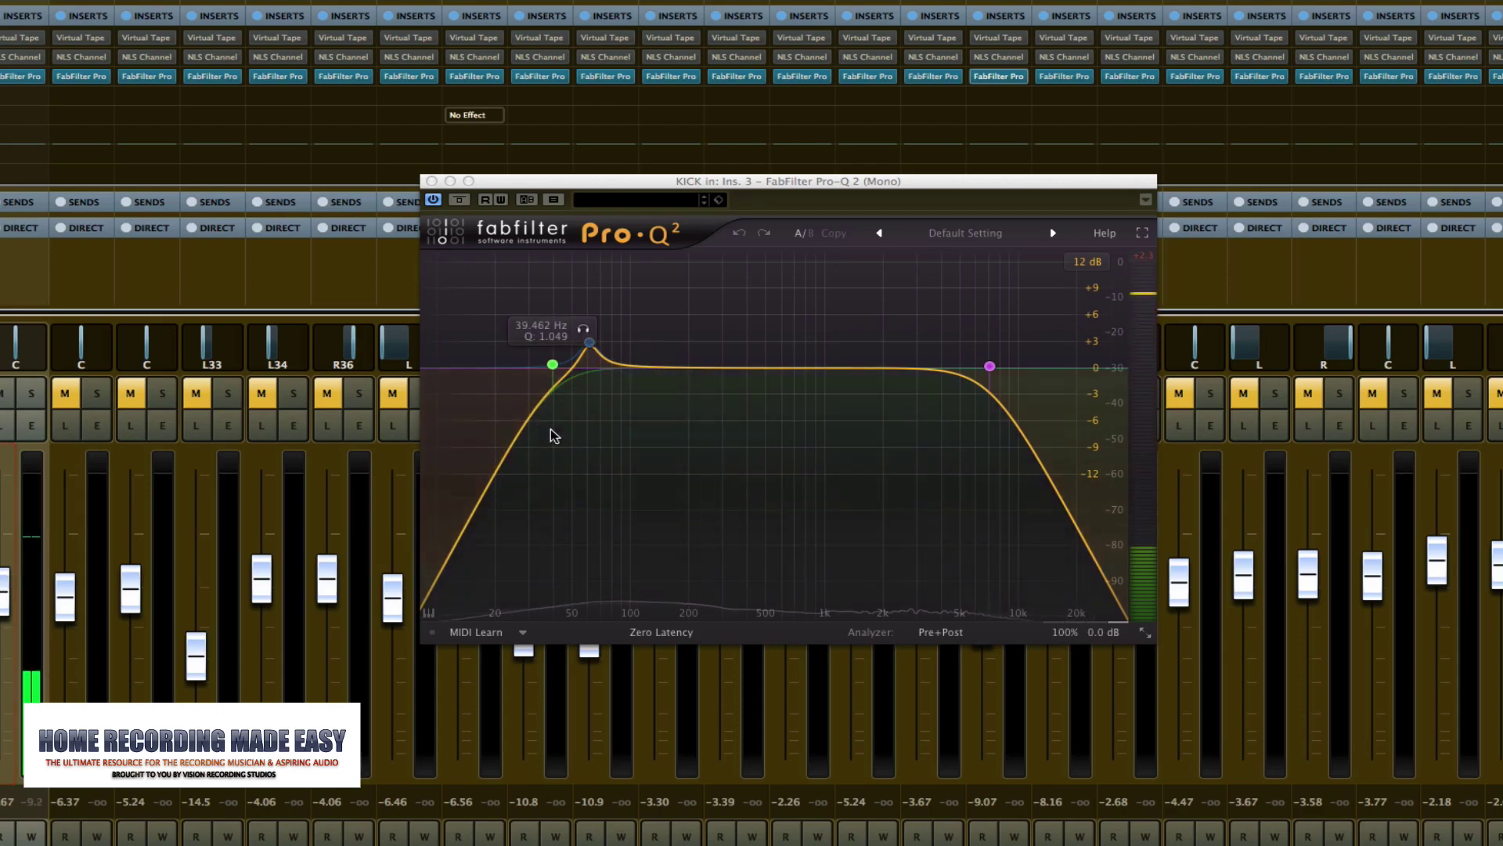
{"action": "mouse_move", "coordinate": [564, 381]}
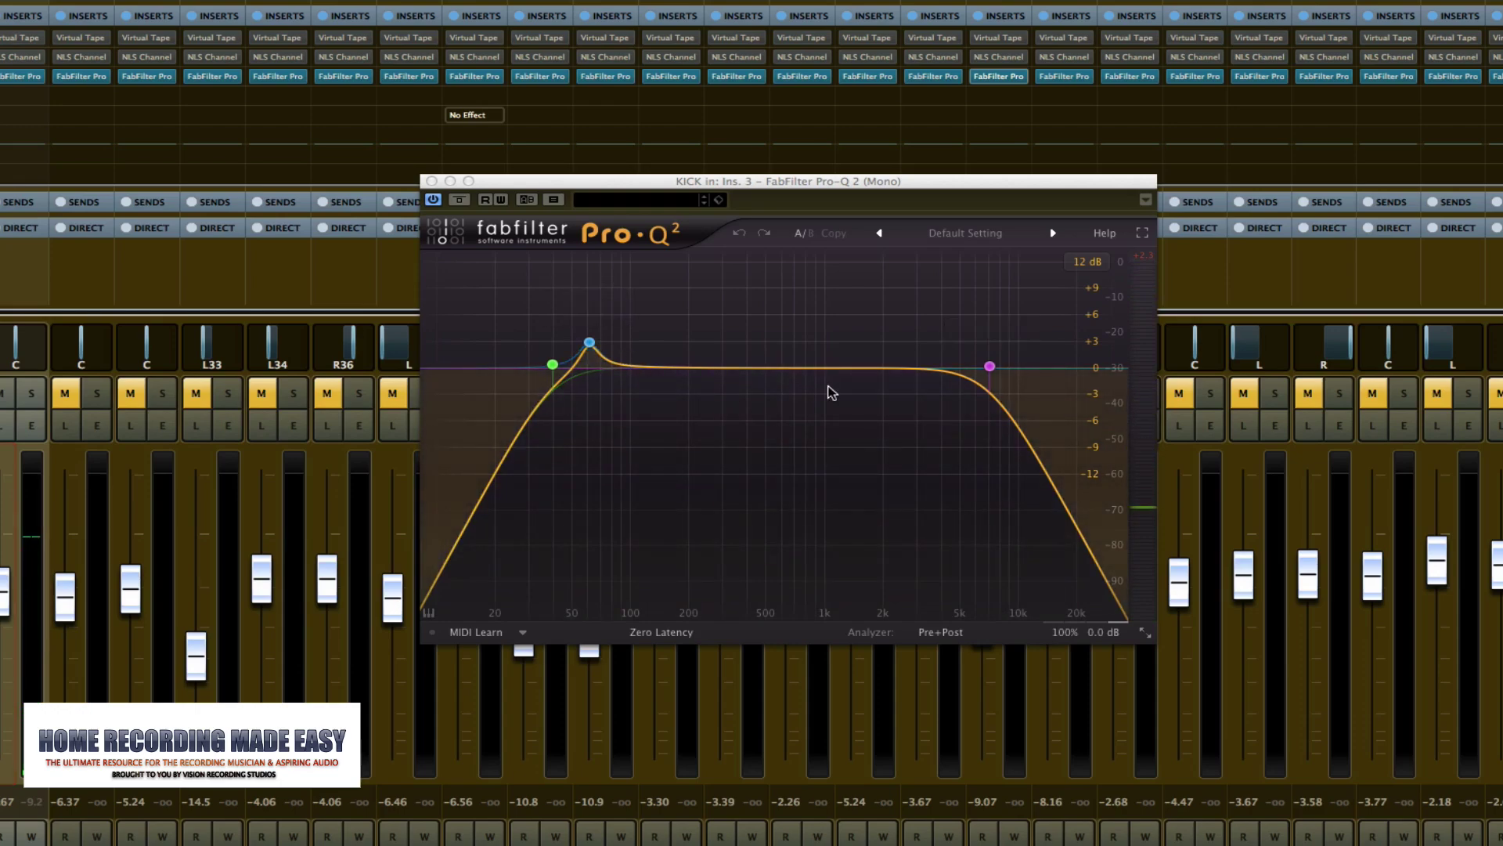
{"action": "mouse_move", "coordinate": [1009, 372]}
{"action": "mouse_move", "coordinate": [1055, 410]}
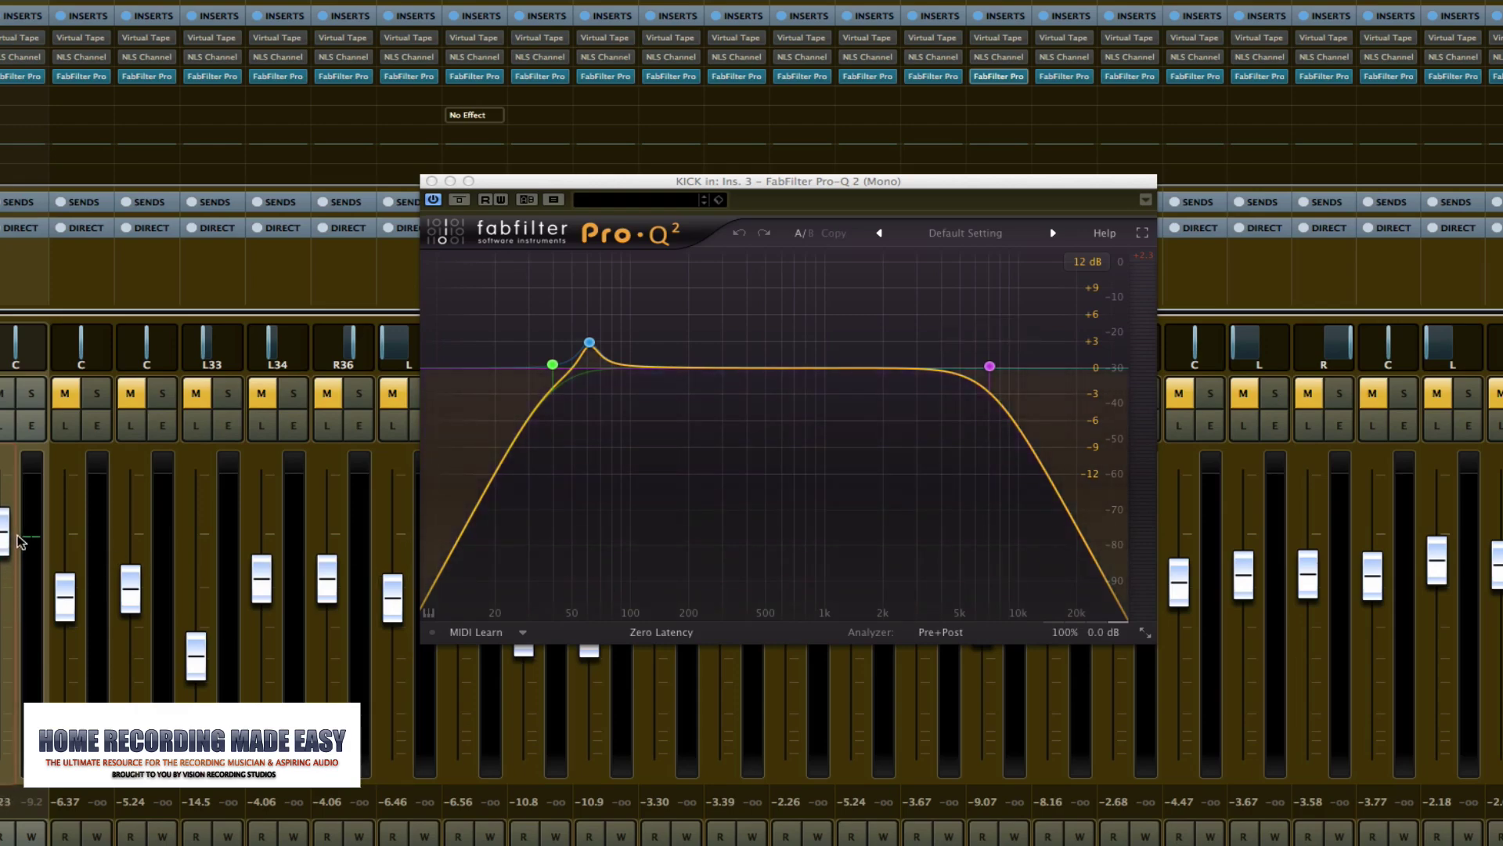
{"action": "key", "text": "space"}
Delete the low cut, the 61 Hz bell and the high cut bands from the kick's Pro-Q 2
{"action": "mouse_move", "coordinate": [506, 369]}
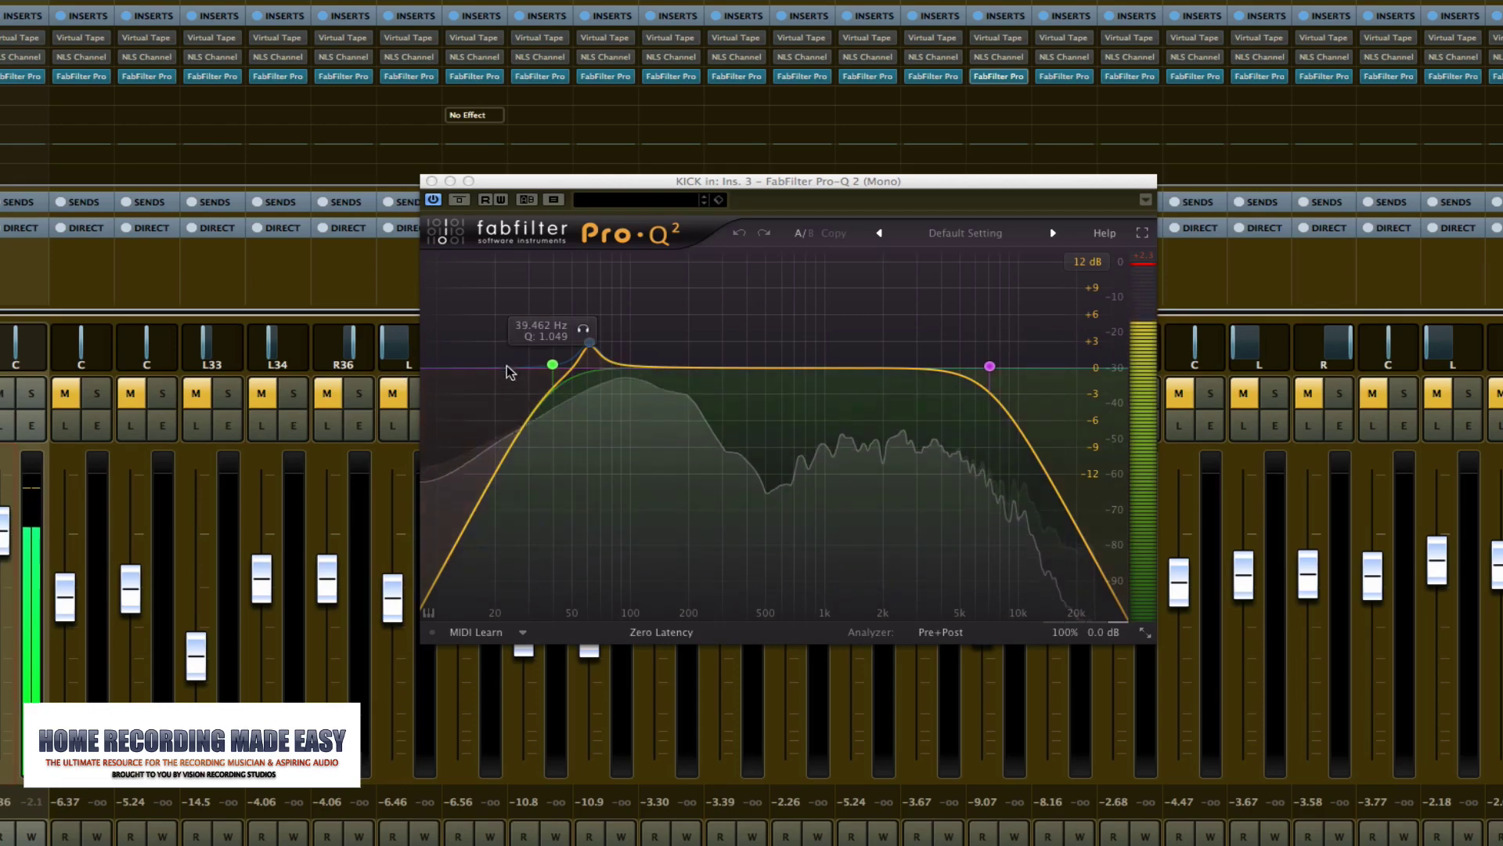
{"action": "right_click", "coordinate": [553, 366]}
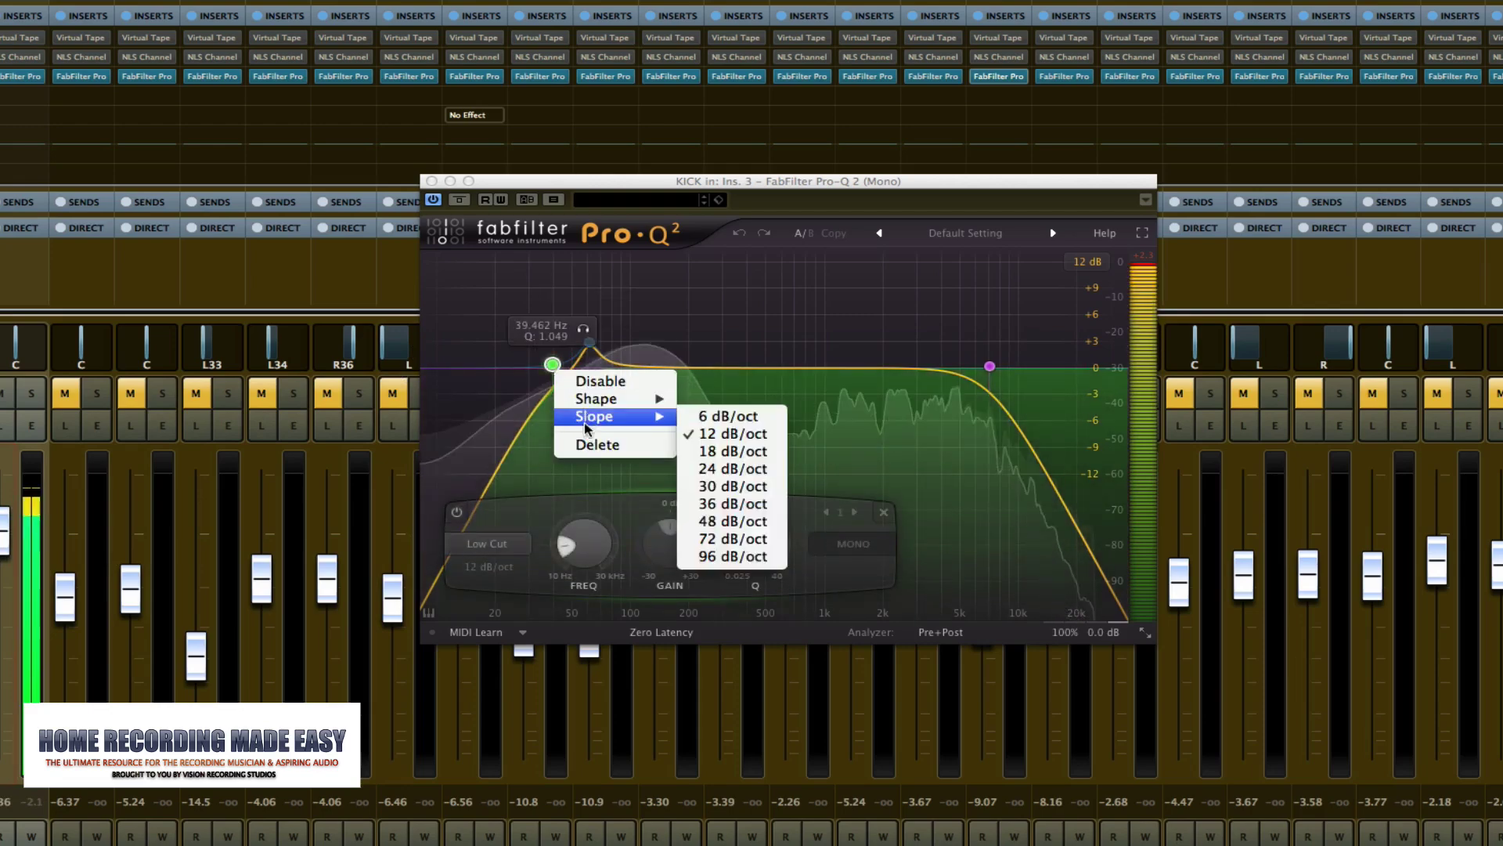
{"action": "left_click", "coordinate": [595, 444]}
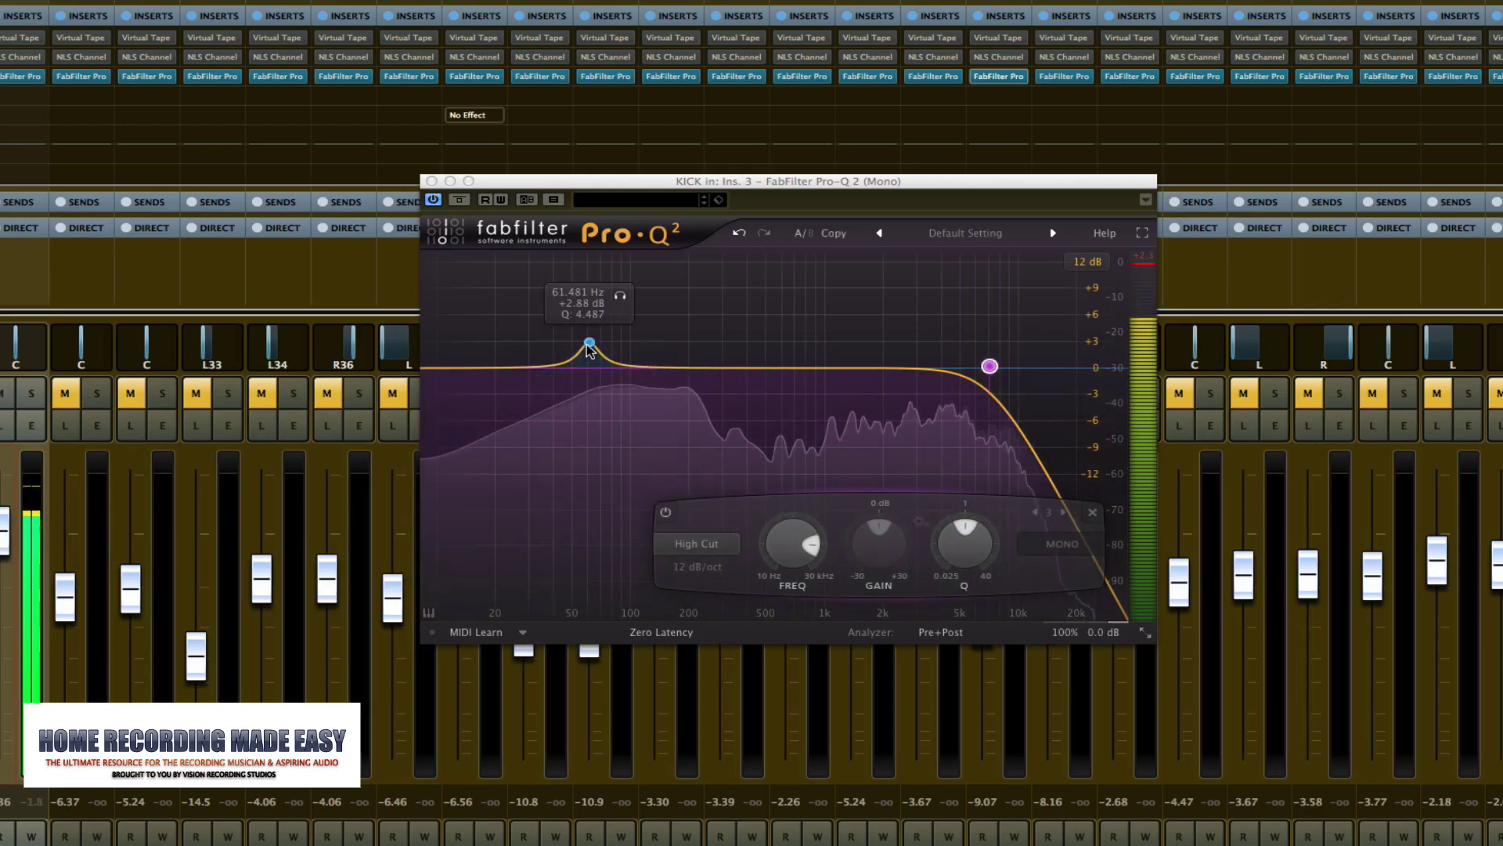
{"action": "right_click", "coordinate": [589, 342]}
{"action": "left_click", "coordinate": [603, 415]}
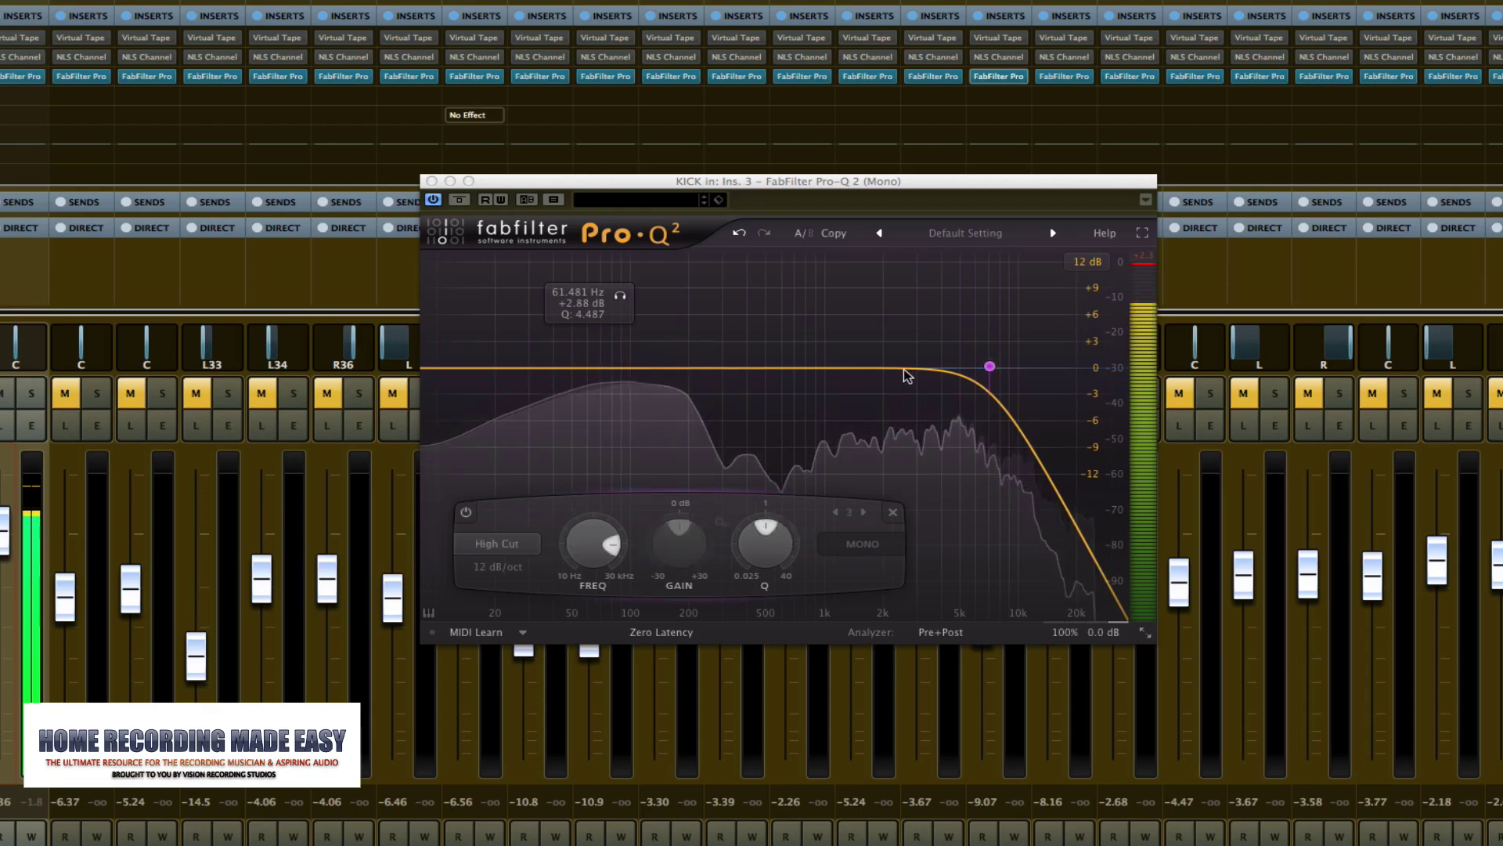
{"action": "right_click", "coordinate": [990, 366]}
{"action": "left_click", "coordinate": [1022, 446]}
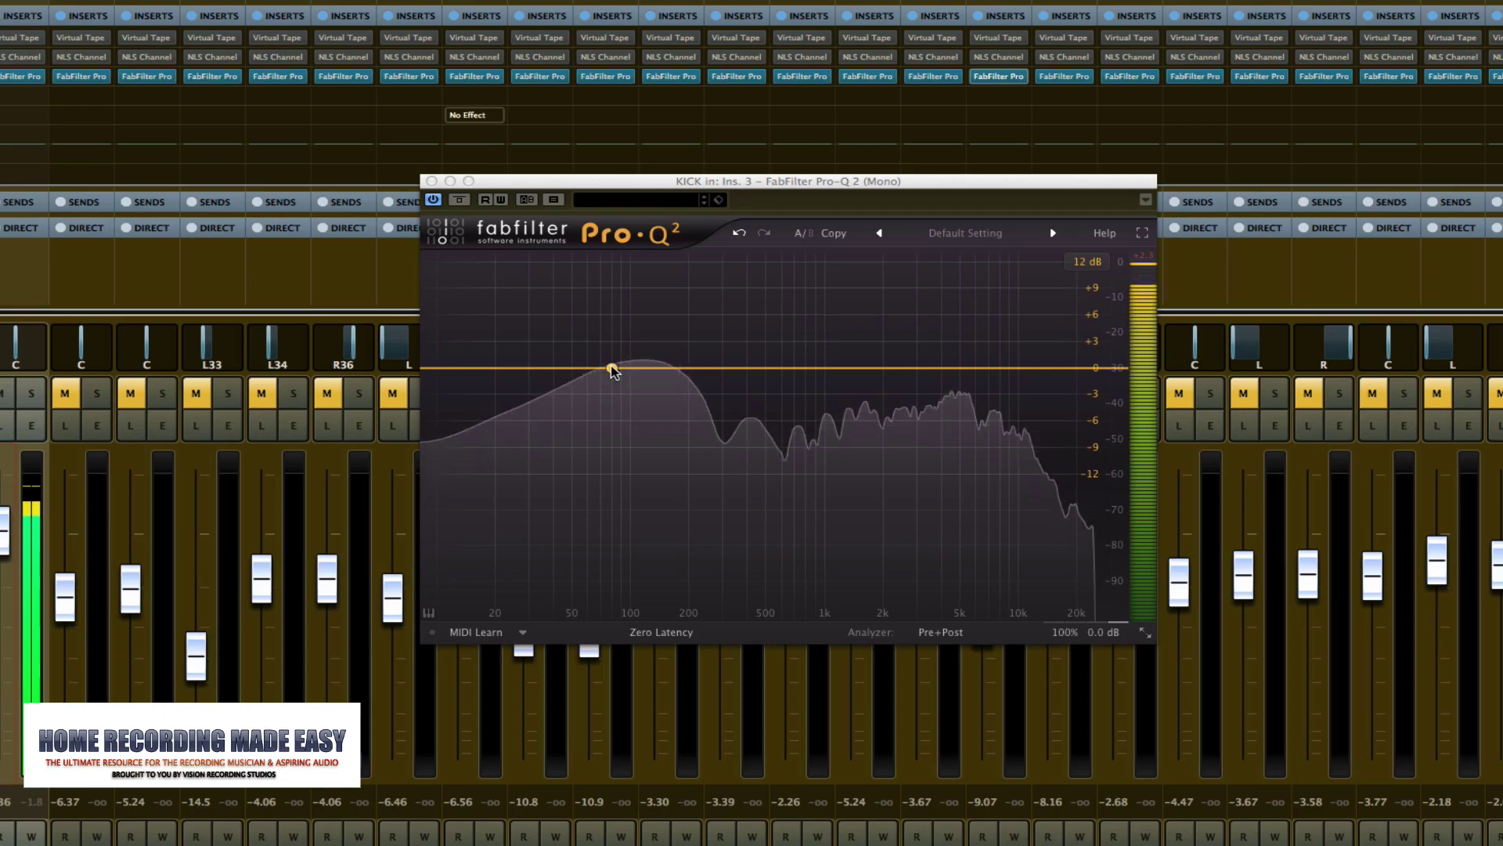
Add a bell boost to the kick's EQ at about 58 Hz with about +4 dB gain and a Q of about 2.8
{"action": "left_click_drag", "start_coordinate": [613, 368], "coordinate": [619, 329]}
{"action": "left_click_drag", "start_coordinate": [750, 540], "coordinate": [744, 501]}
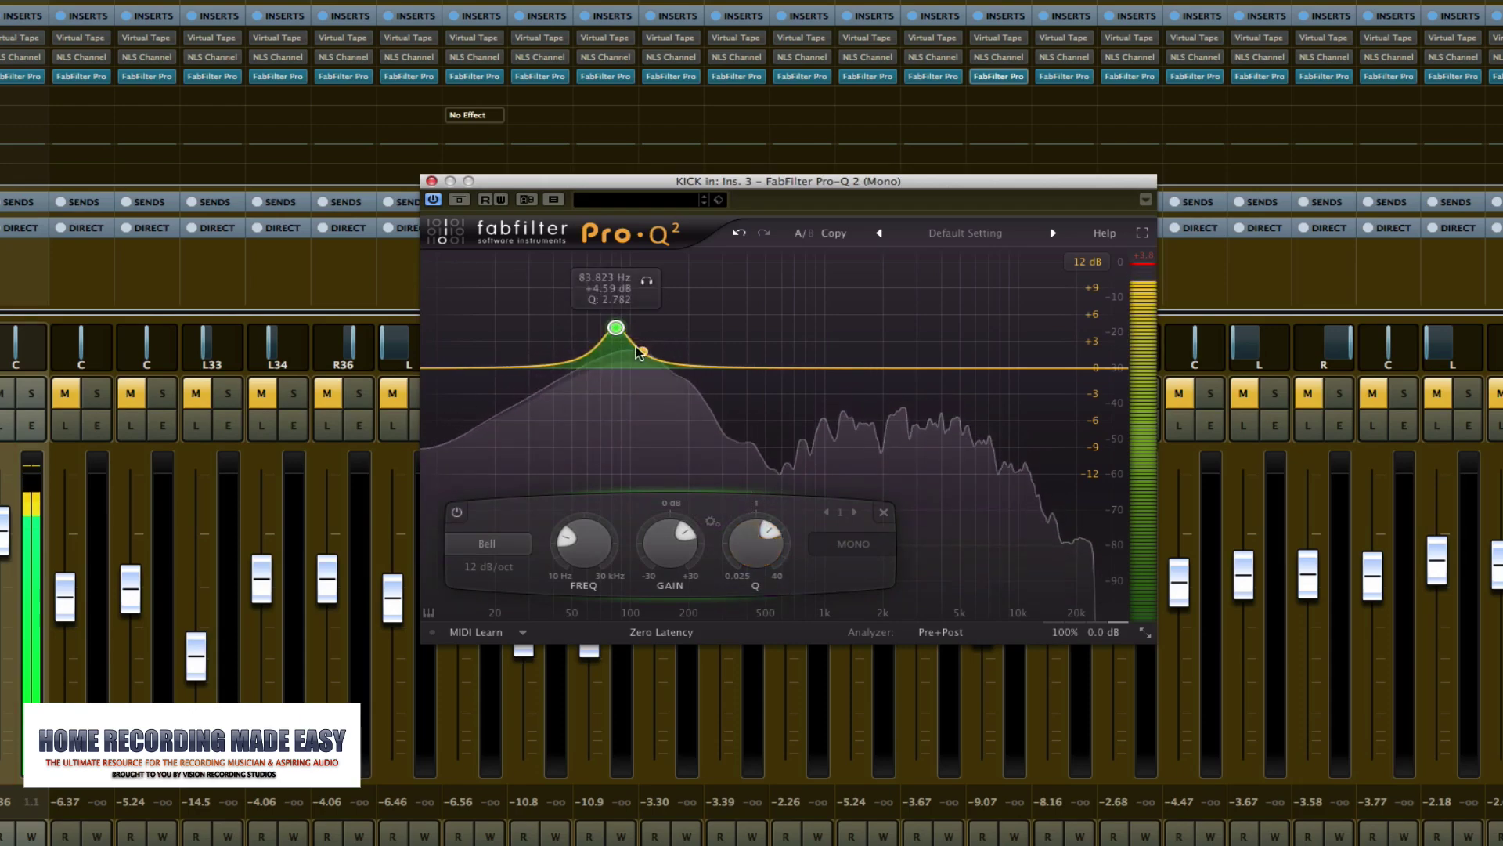
{"action": "left_click_drag", "start_coordinate": [622, 331], "coordinate": [593, 270]}
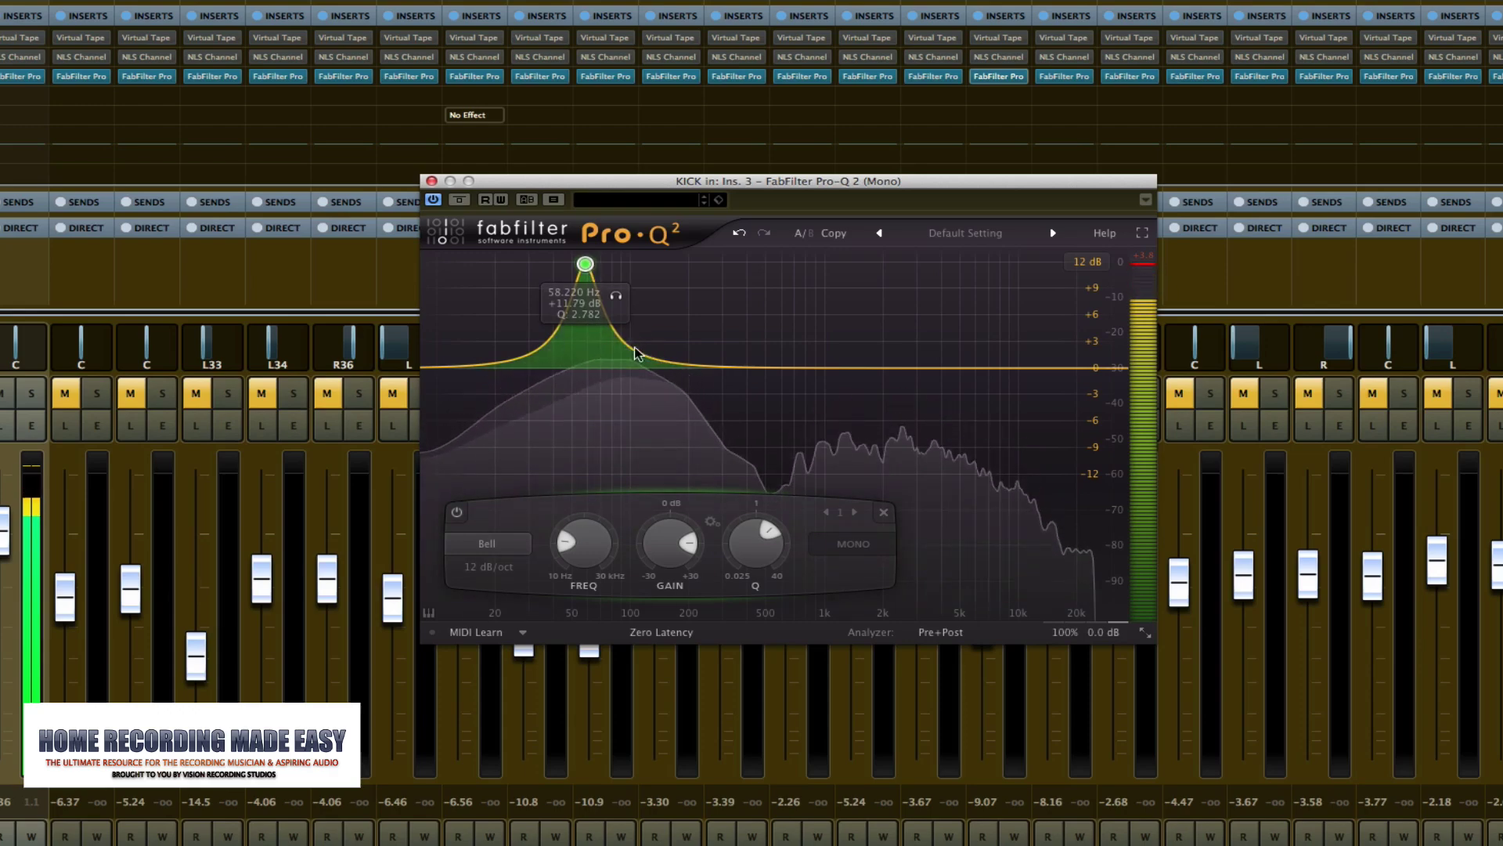
{"action": "left_click_drag", "start_coordinate": [670, 534], "coordinate": [670, 565]}
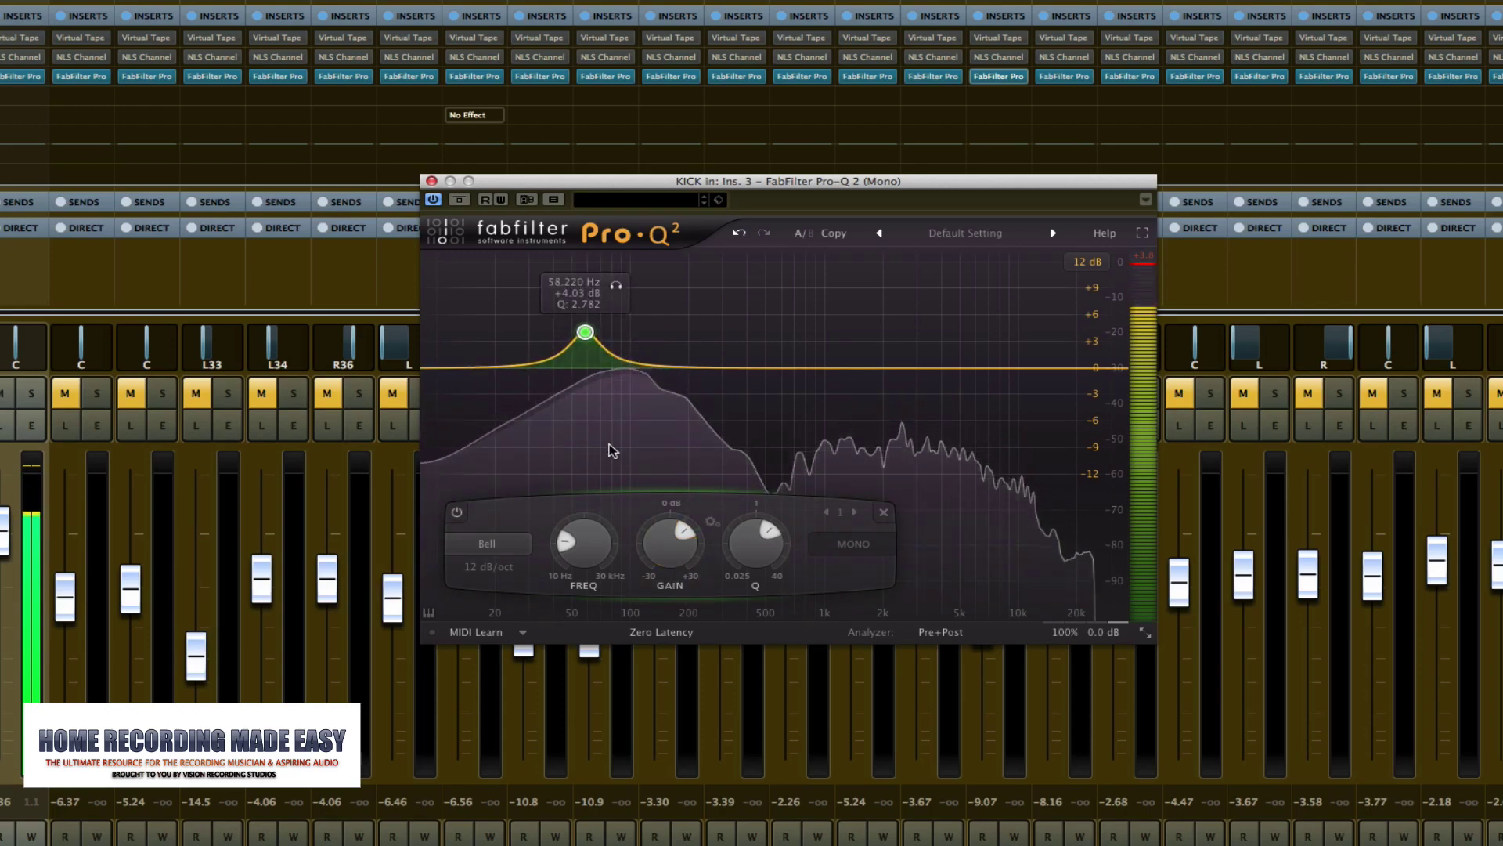
Add a low cut band to the kick's EQ at about 22 Hz with a 12 dB/oct slope
{"action": "left_click", "coordinate": [498, 371]}
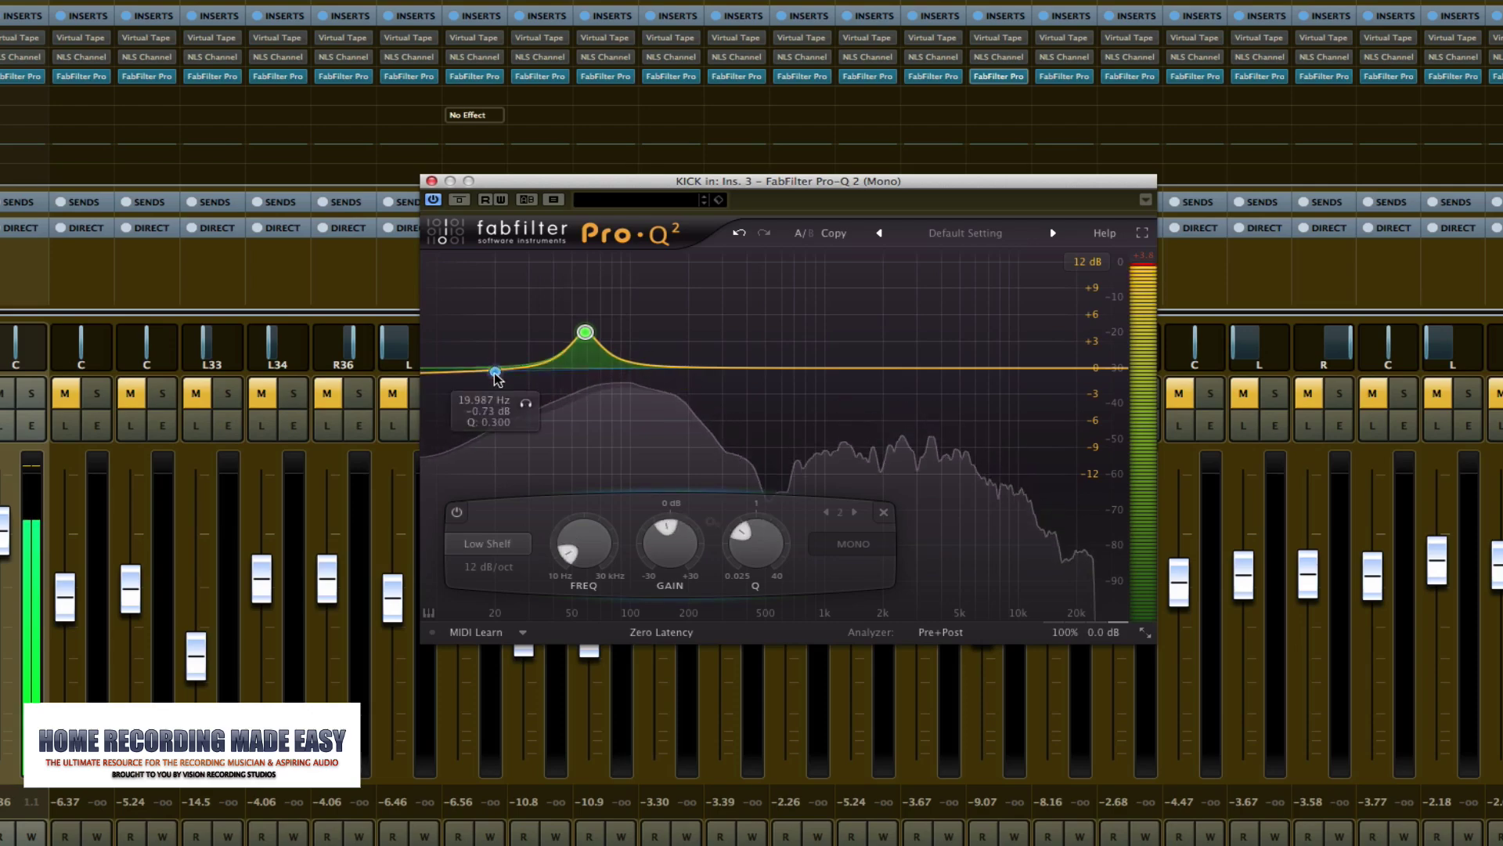
{"action": "right_click", "coordinate": [496, 374]}
{"action": "mouse_move", "coordinate": [563, 419]}
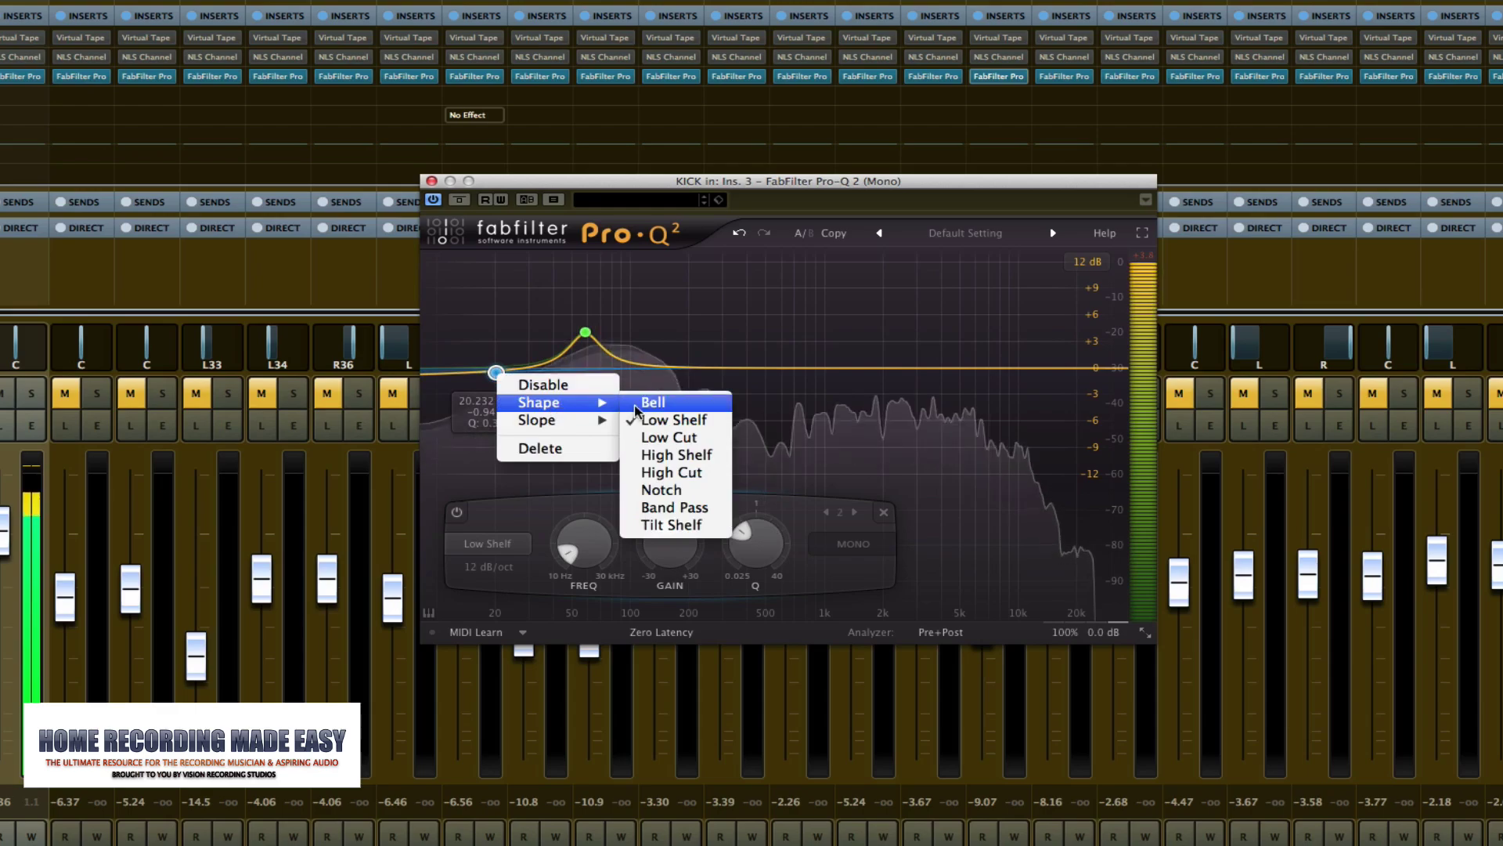
{"action": "left_click", "coordinate": [669, 436]}
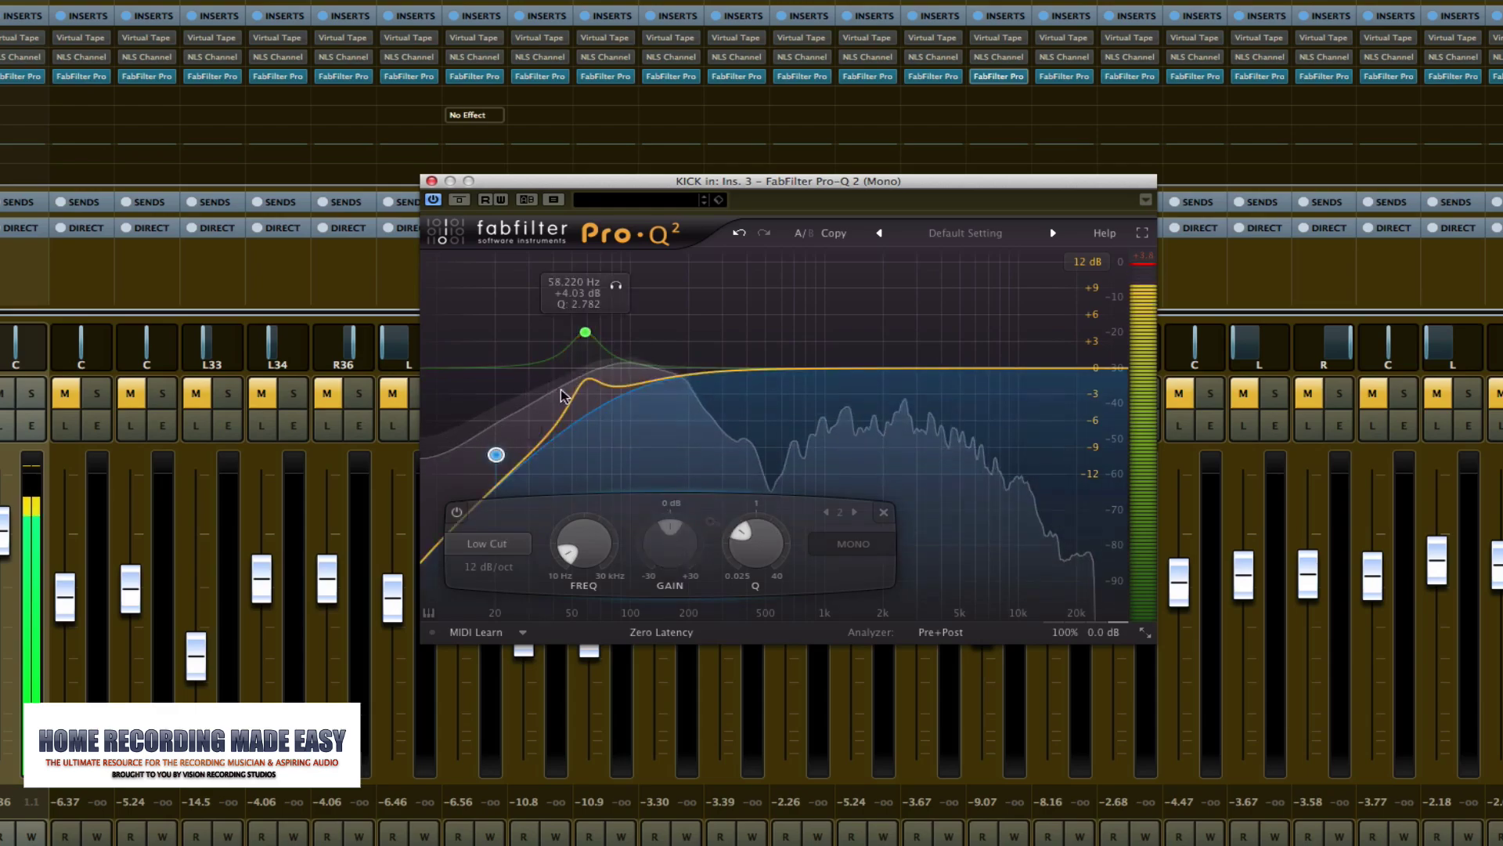
{"action": "left_click_drag", "start_coordinate": [496, 455], "coordinate": [502, 369]}
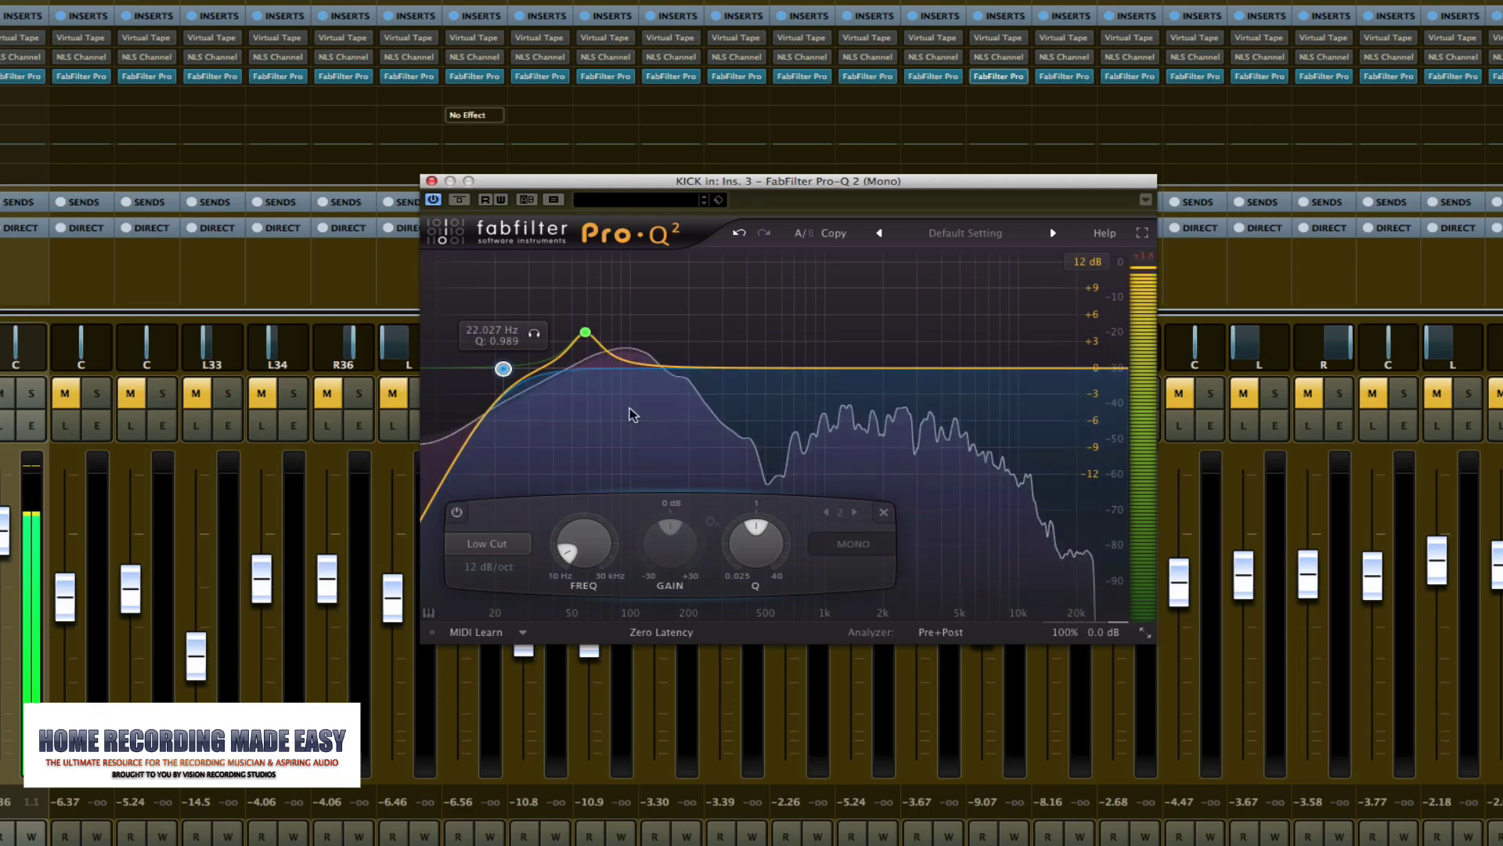
Delete the 58 Hz bell band from the kick's EQ
{"action": "right_click", "coordinate": [587, 335]}
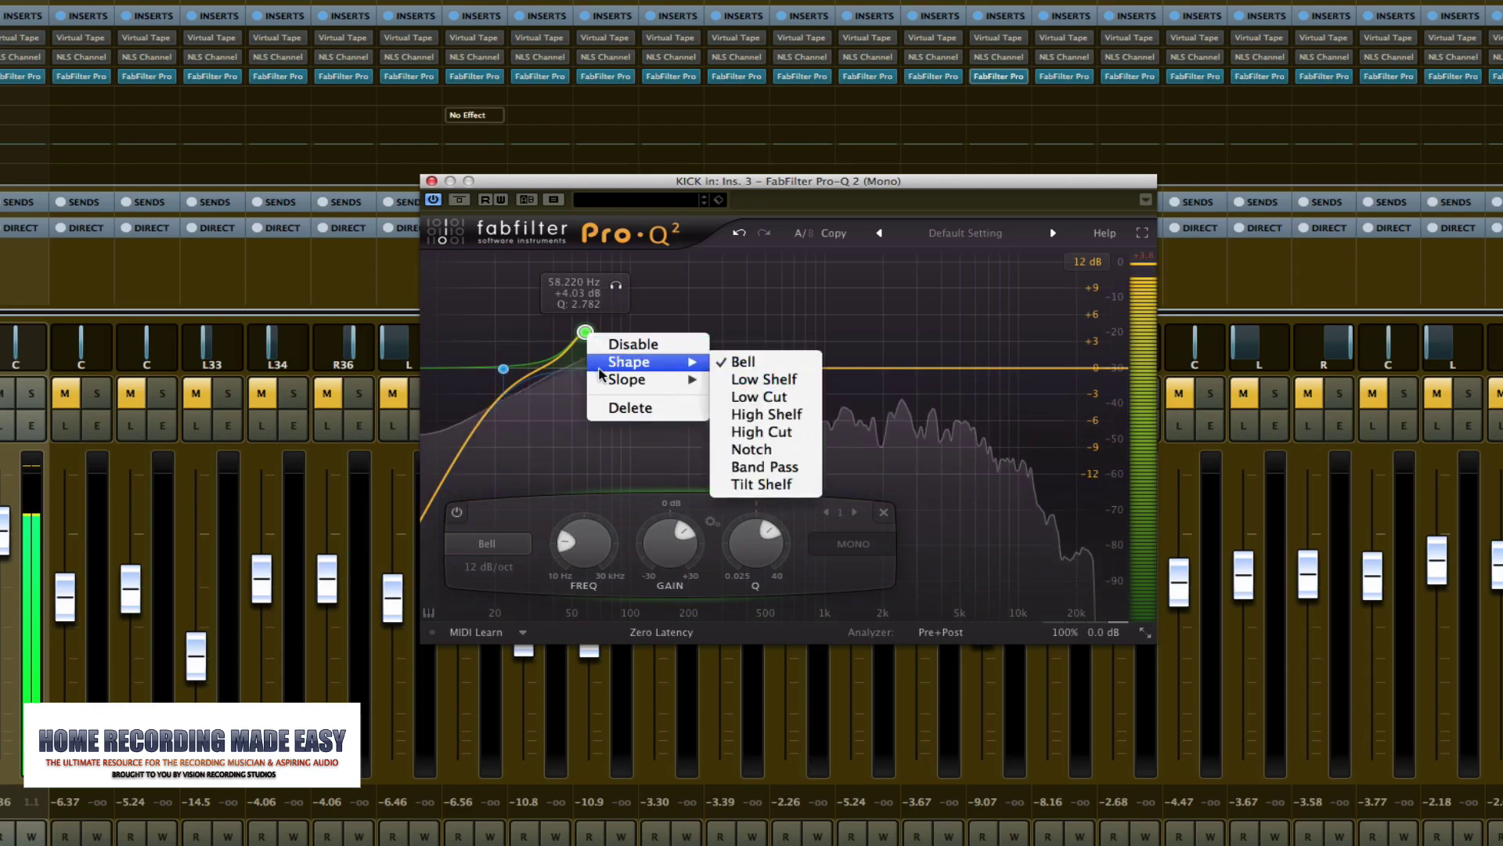
{"action": "left_click", "coordinate": [615, 410]}
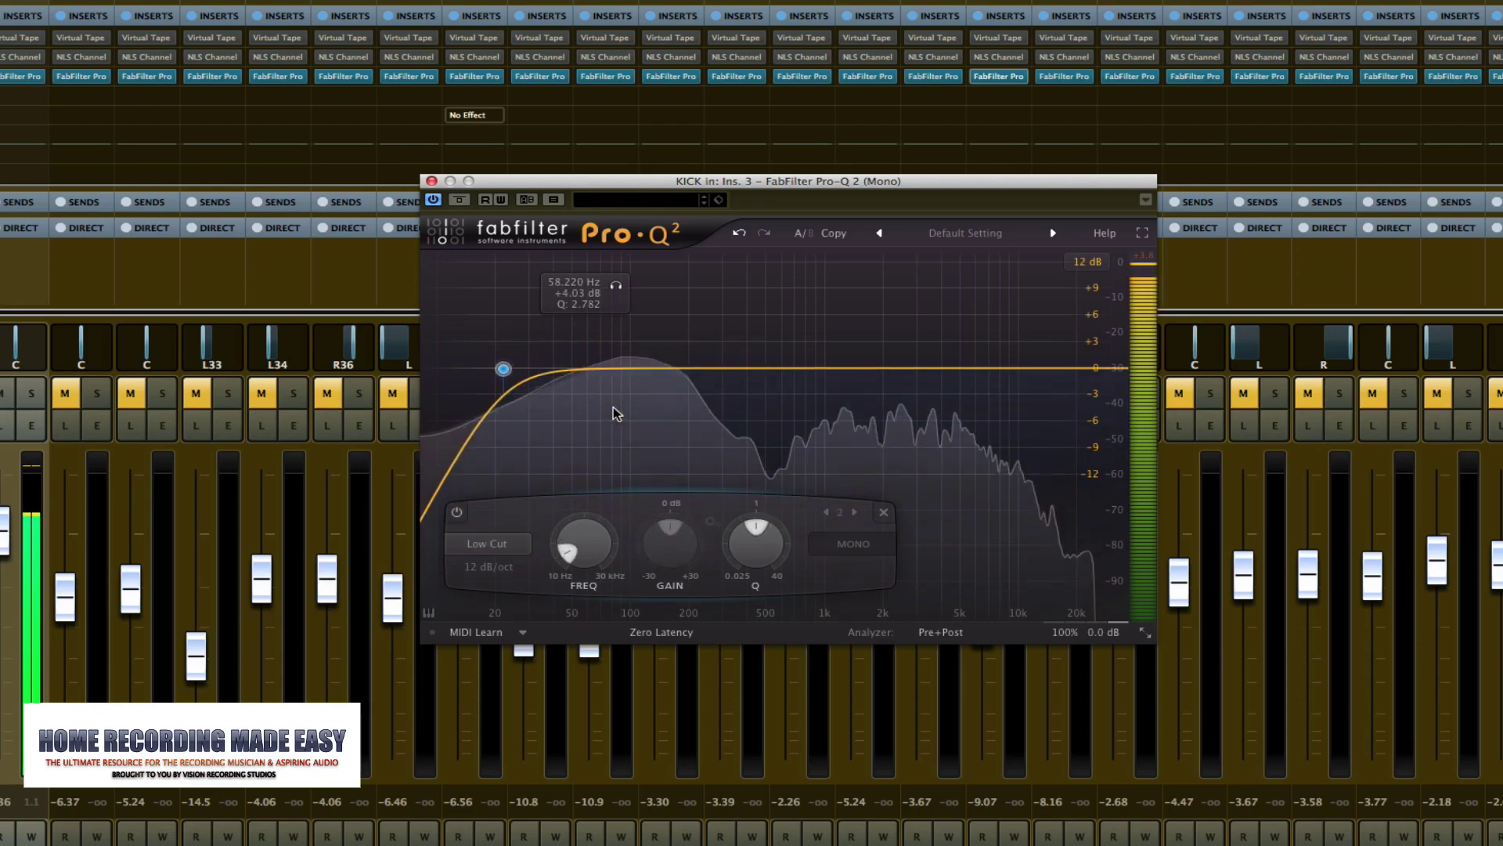
Raise the kick's low cut to about 36 Hz and audition the range it removes by soloing the band
{"action": "left_click_drag", "start_coordinate": [504, 370], "coordinate": [537, 367]}
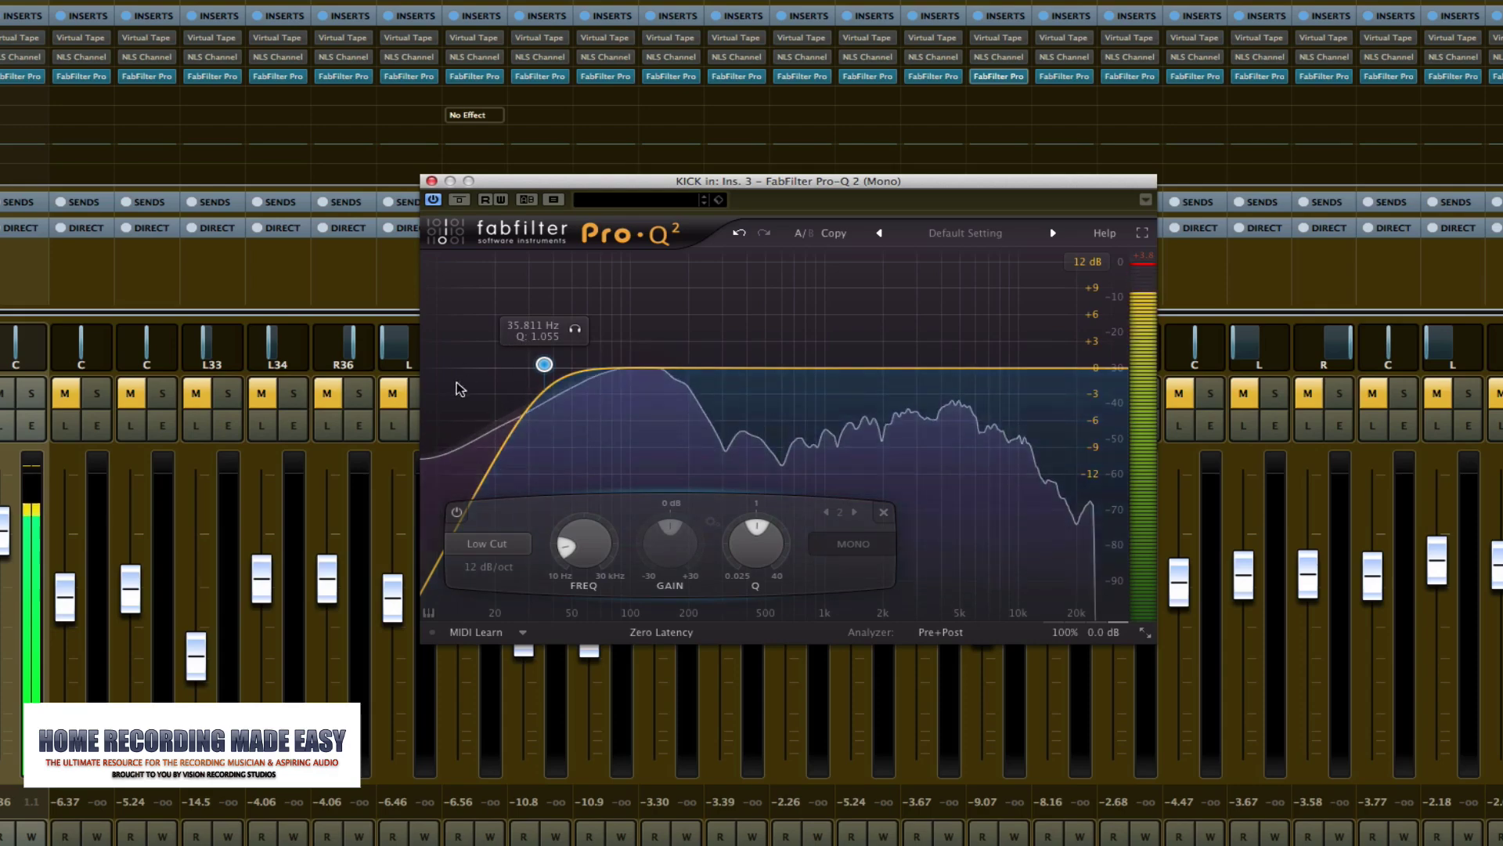
{"action": "left_click", "coordinate": [575, 330]}
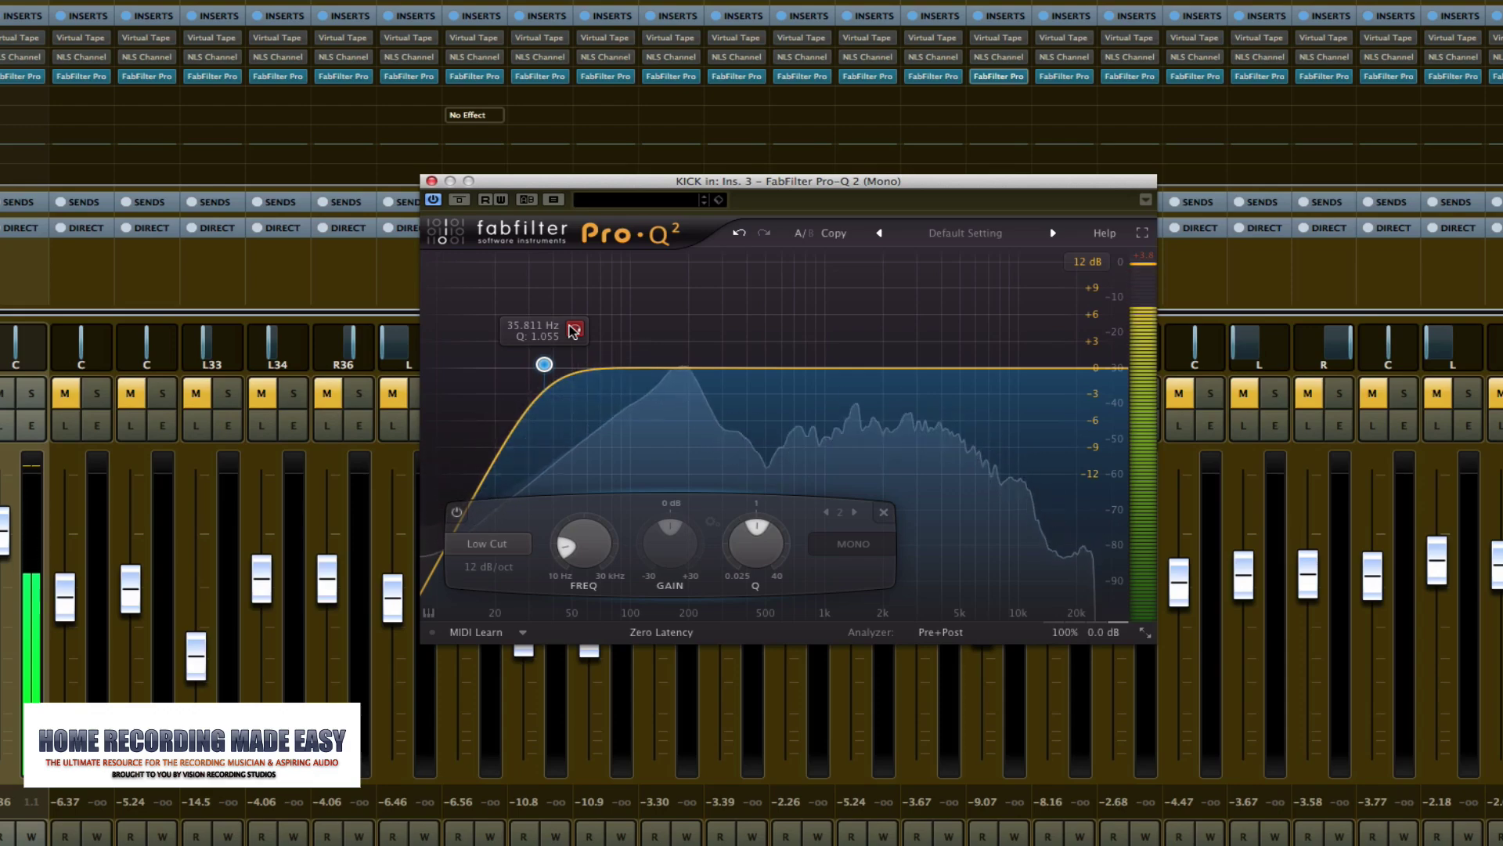
{"action": "left_click_drag", "start_coordinate": [574, 330], "coordinate": [574, 343]}
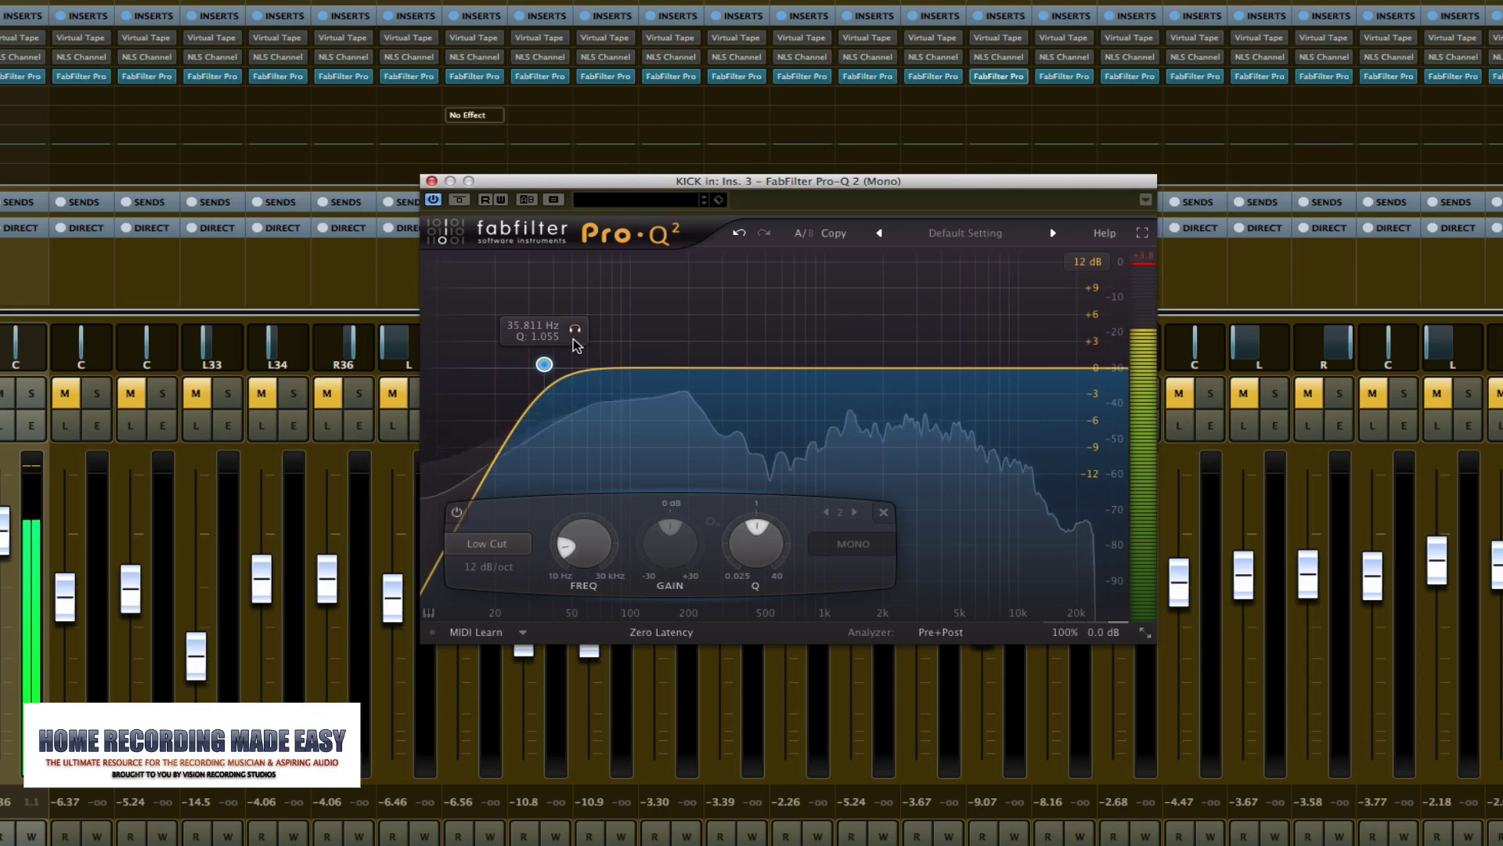
{"action": "left_click", "coordinate": [574, 330]}
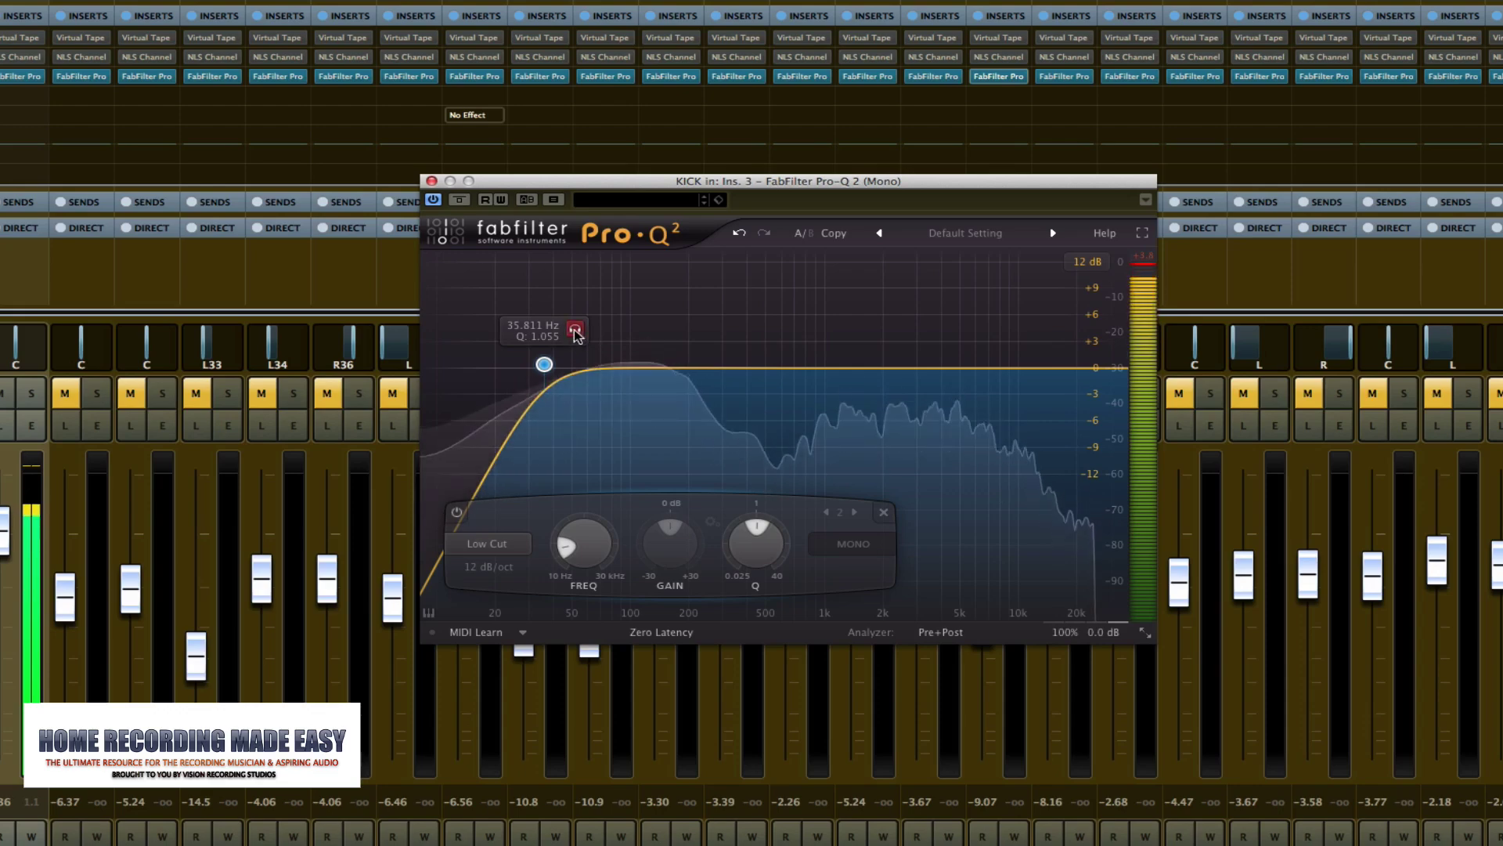
{"action": "left_click", "coordinate": [574, 330]}
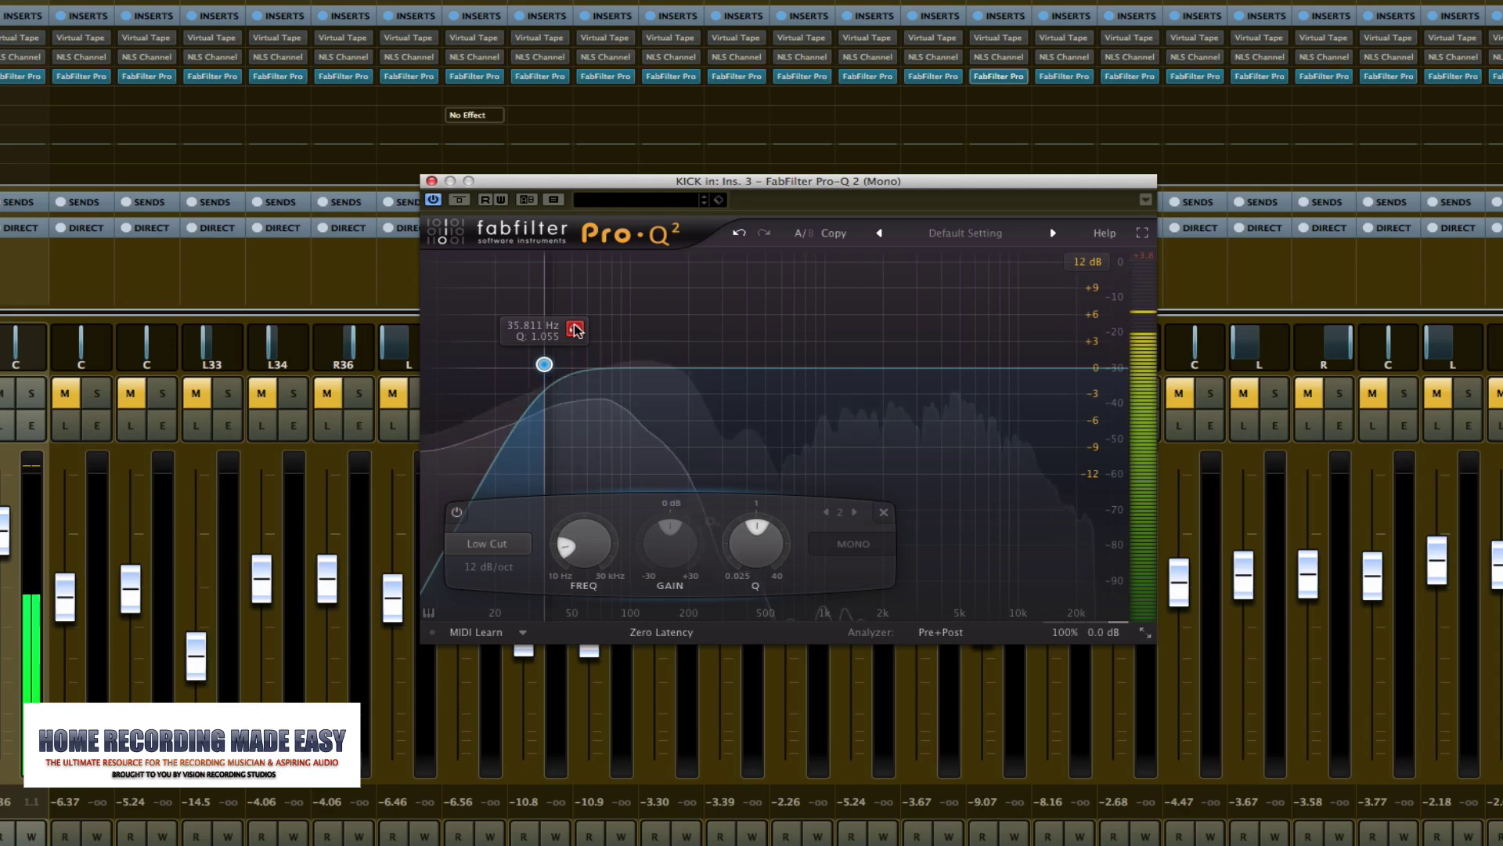
{"action": "left_click", "coordinate": [575, 330]}
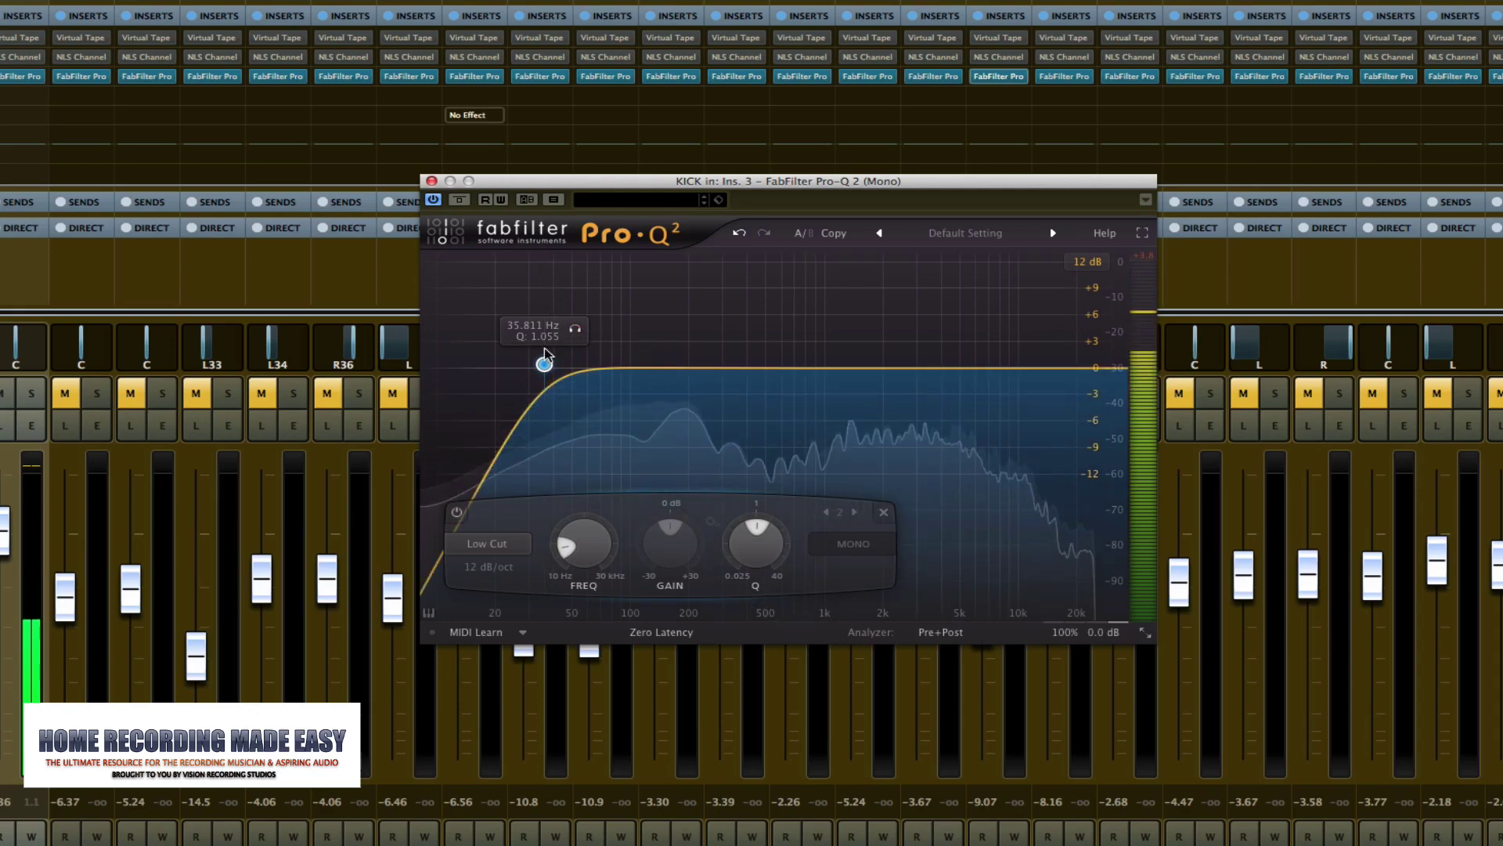
Try the kick's low cut at about 145 Hz with a Q of about 1.2, and audition what it removes
{"action": "left_click_drag", "start_coordinate": [545, 356], "coordinate": [674, 339]}
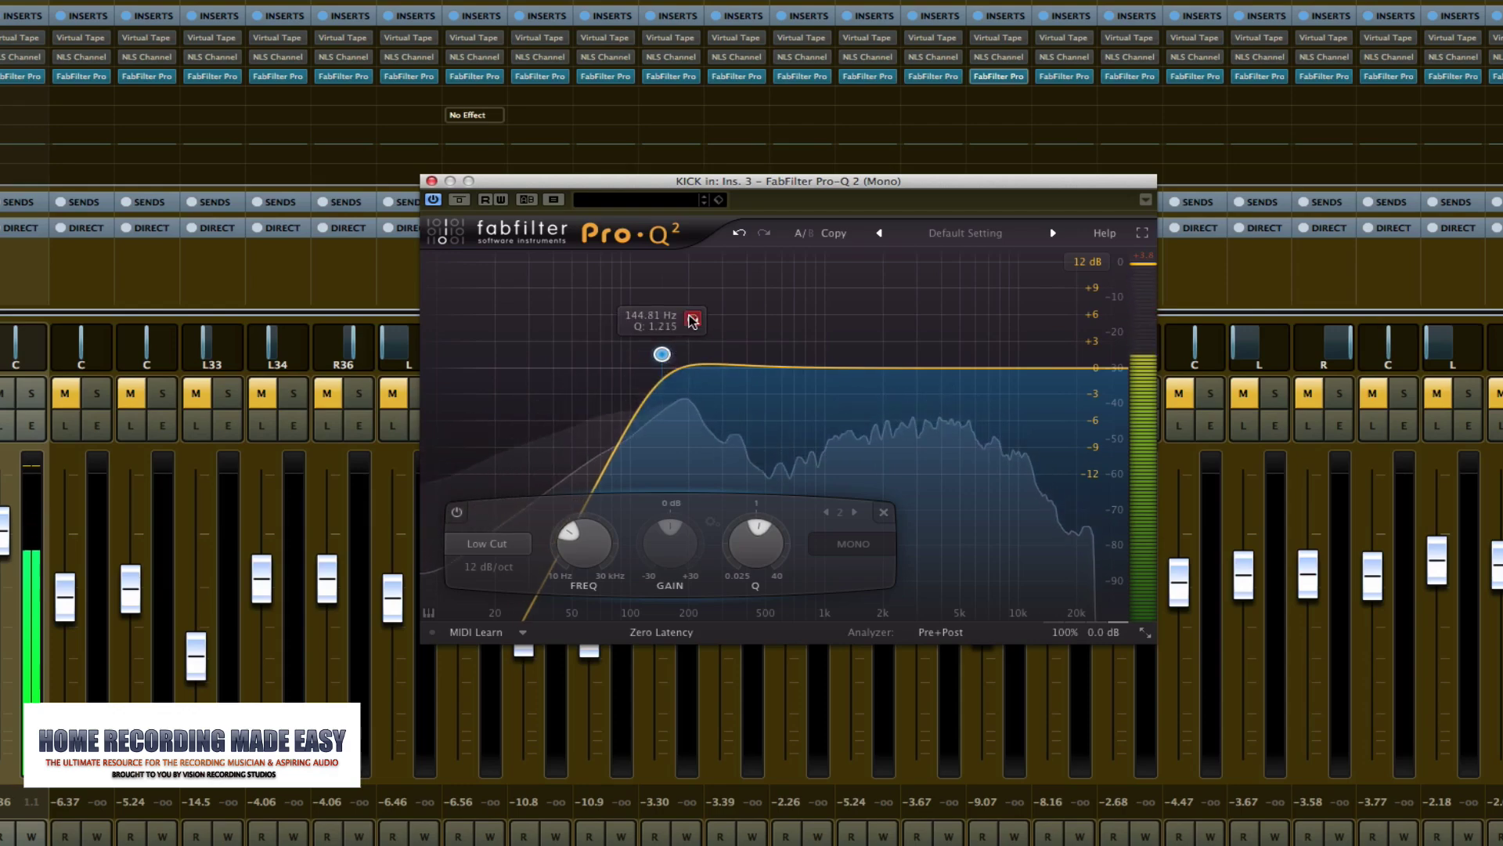
{"action": "left_click", "coordinate": [693, 319]}
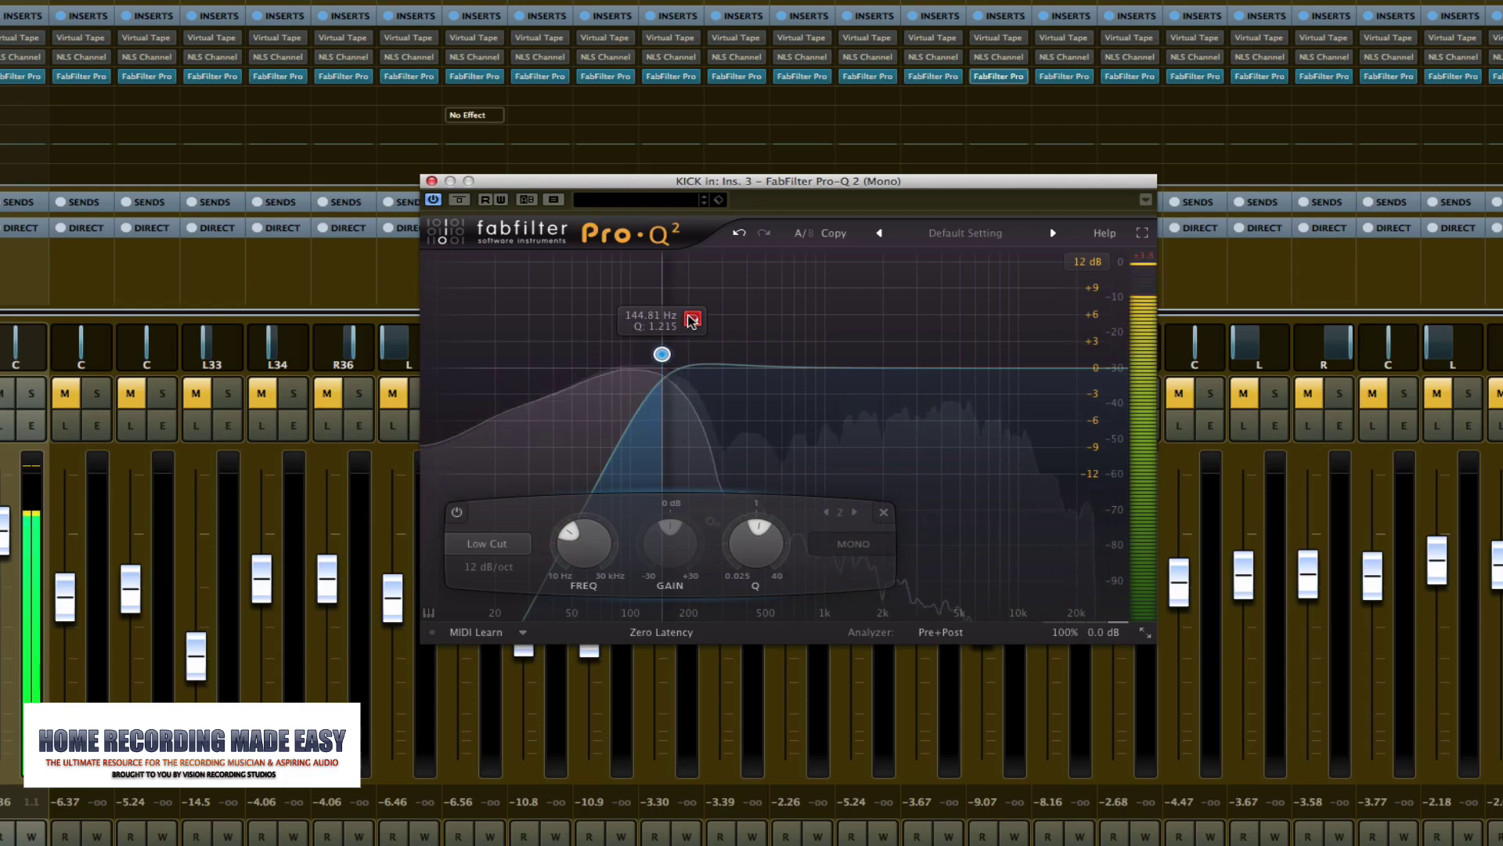
{"action": "left_click", "coordinate": [693, 319]}
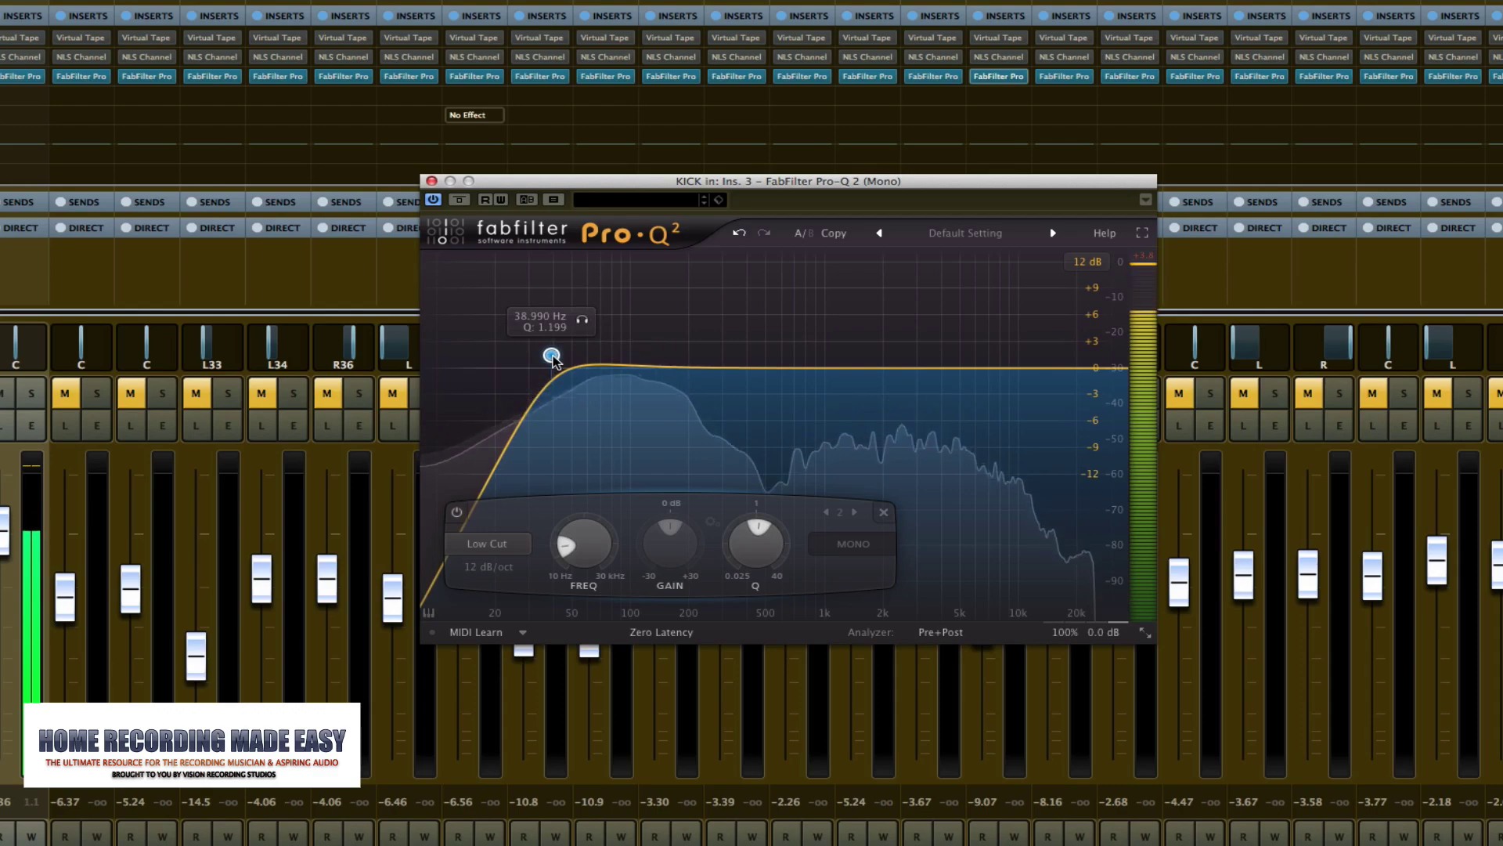
Set the kick's low cut to about 34.5 Hz with a Q of about 1.2, soloing the band to check the removed range
{"action": "left_click", "coordinate": [580, 323]}
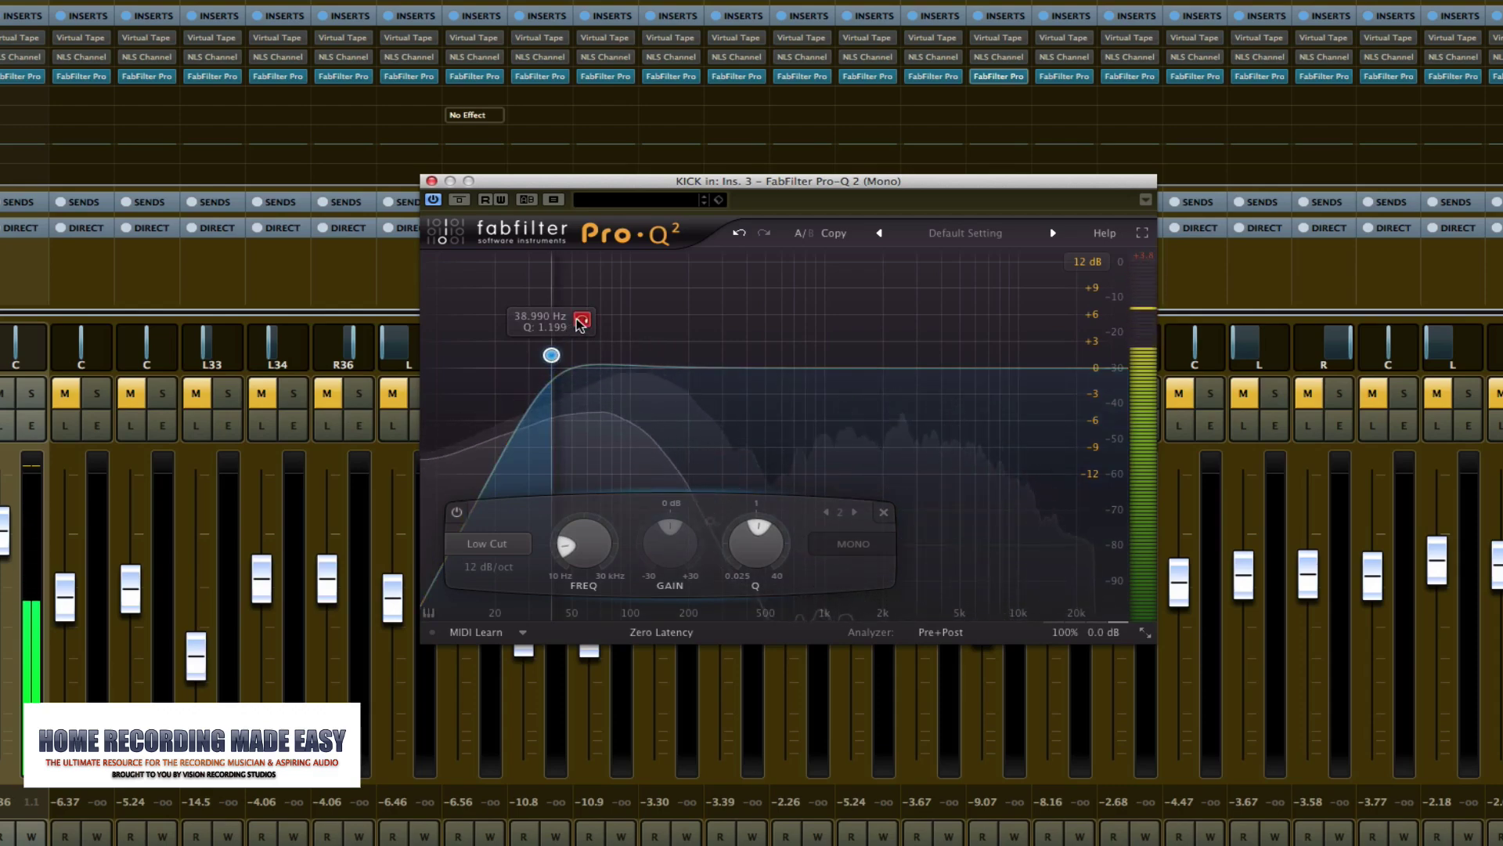
{"action": "left_click", "coordinate": [581, 324]}
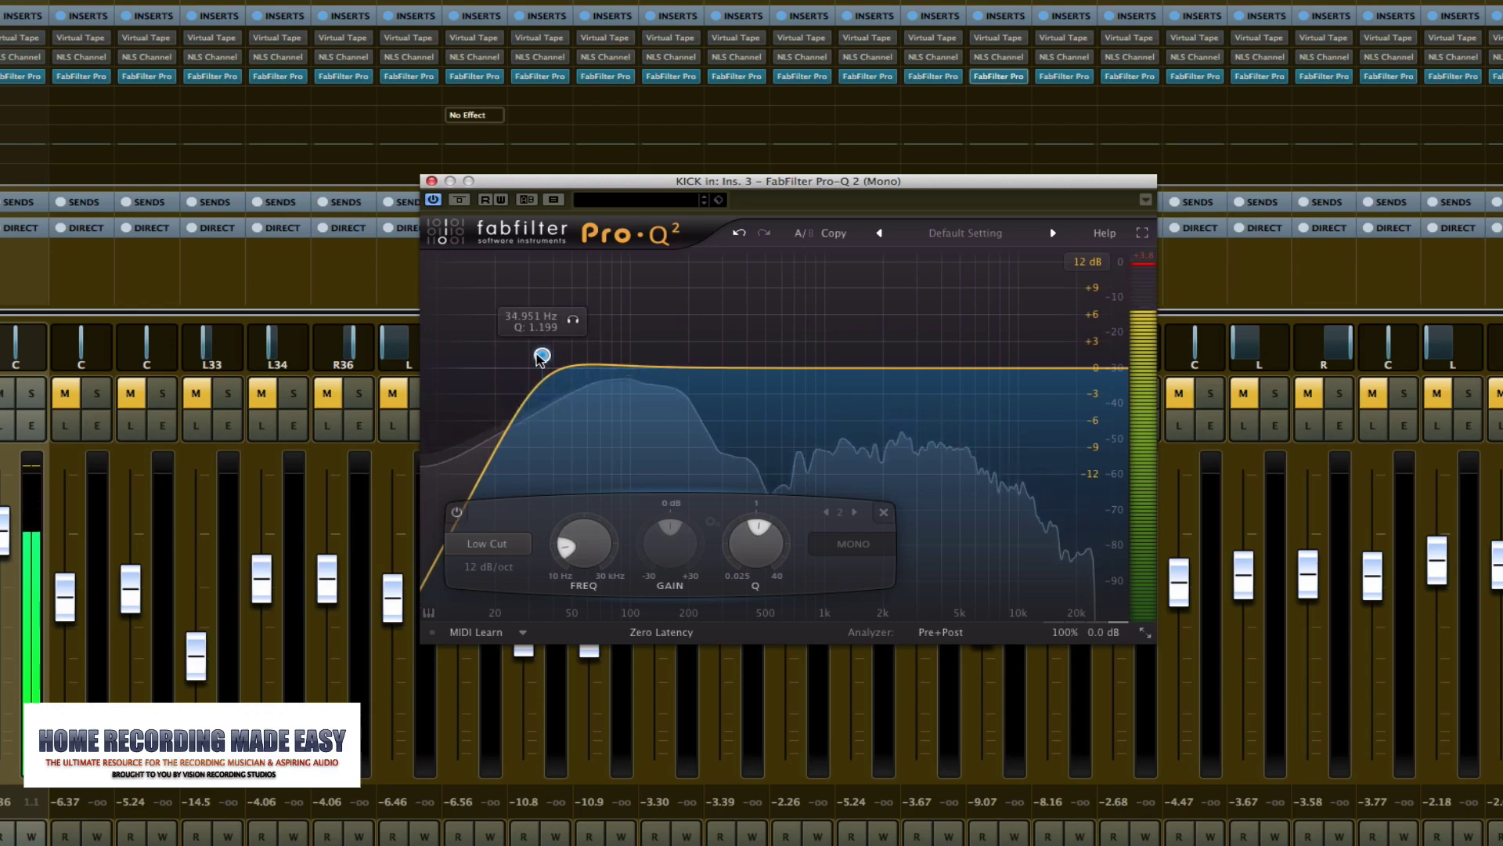
{"action": "left_click", "coordinate": [572, 321]}
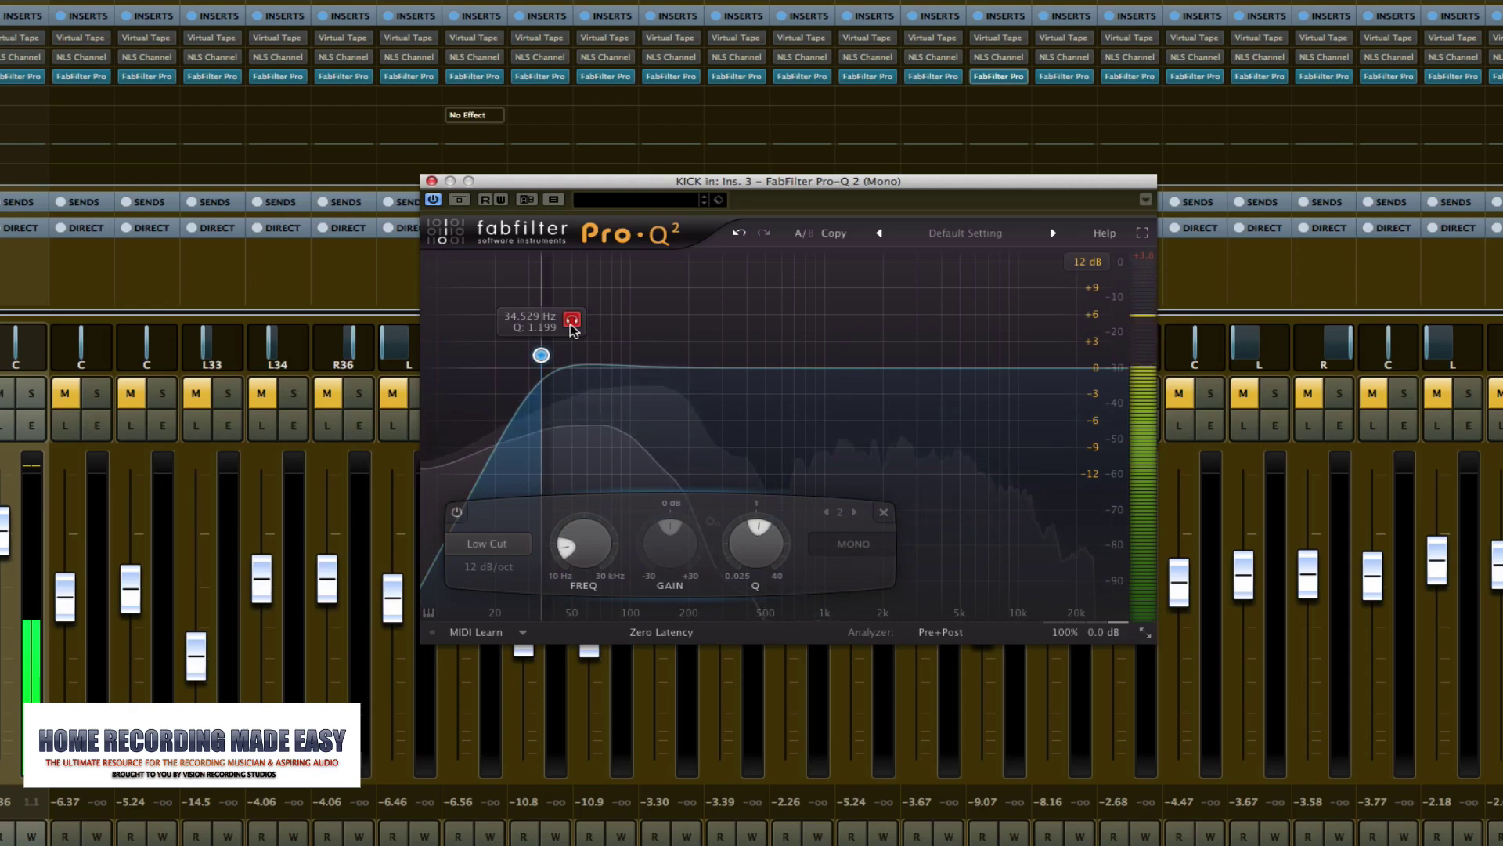
{"action": "left_click", "coordinate": [573, 321]}
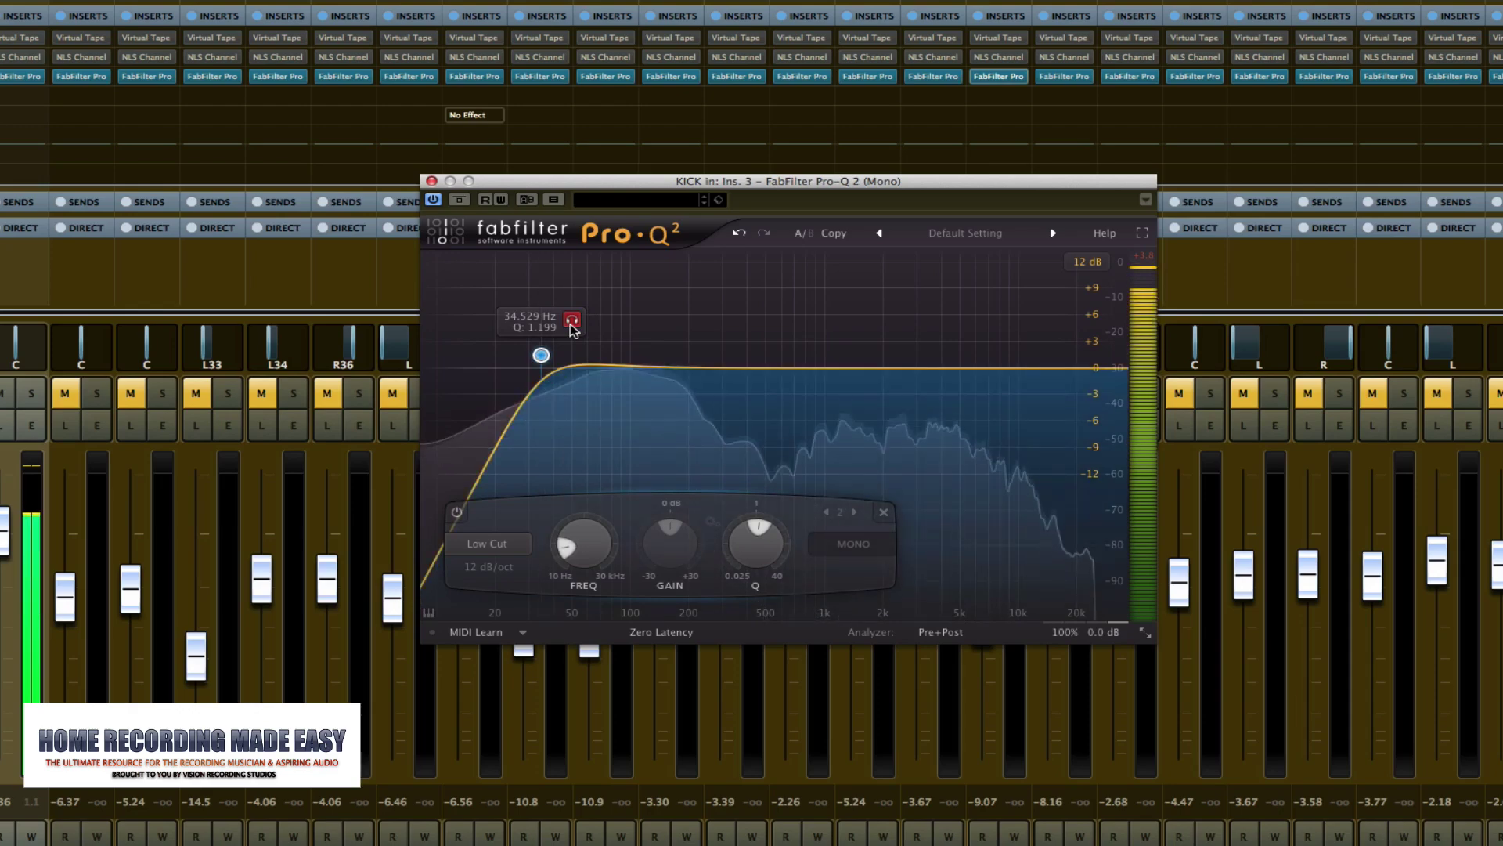
Add a high cut band to the kick's EQ at about 9.7 kHz with an 18 dB/oct slope
{"action": "left_click_drag", "start_coordinate": [1018, 372], "coordinate": [1016, 381]}
{"action": "right_click", "coordinate": [1016, 381]}
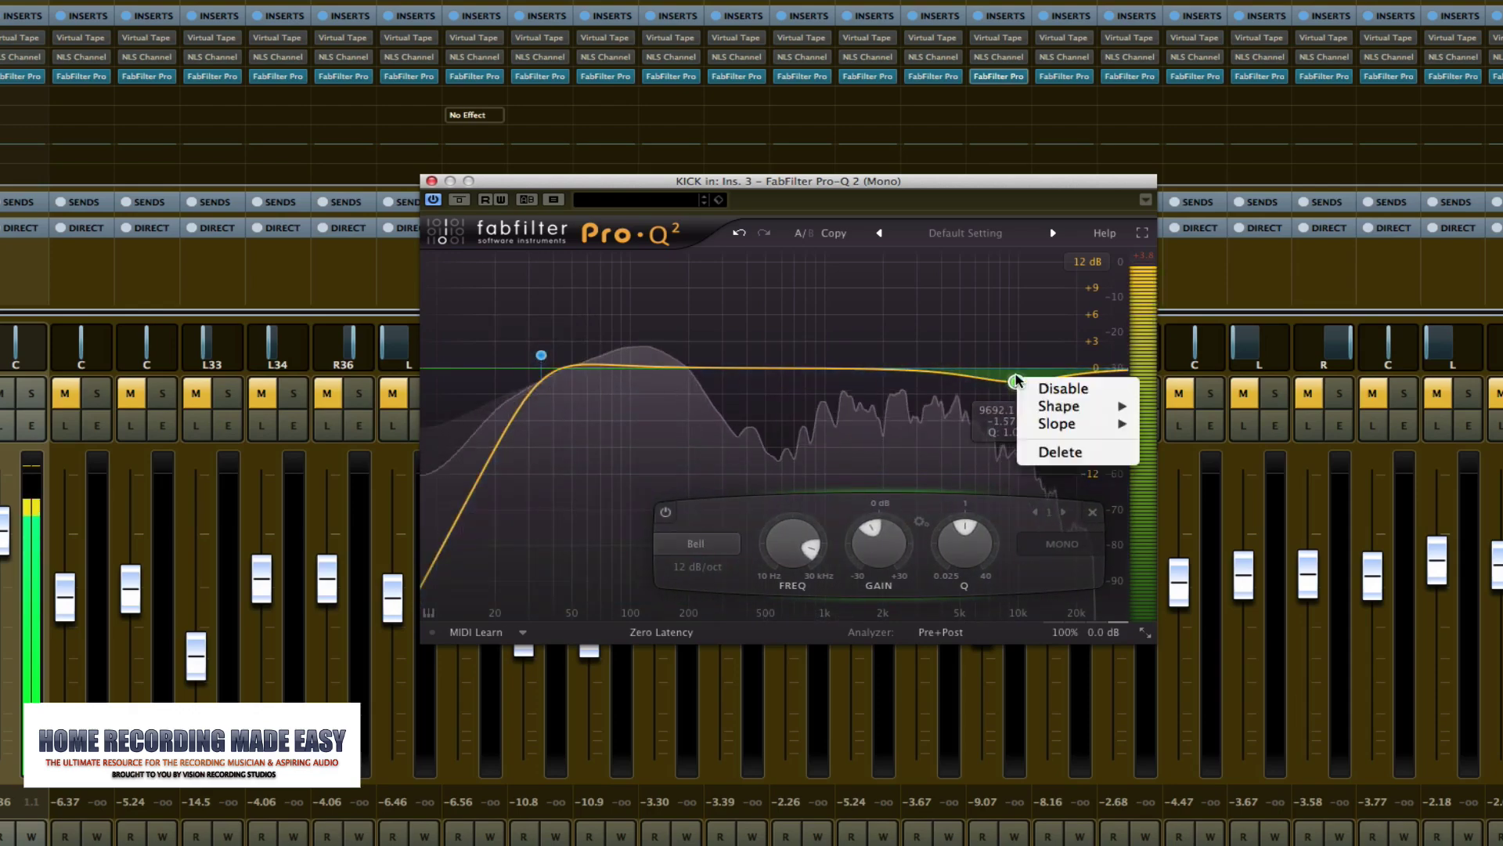
{"action": "mouse_move", "coordinate": [1052, 425]}
{"action": "mouse_move", "coordinate": [1132, 410]}
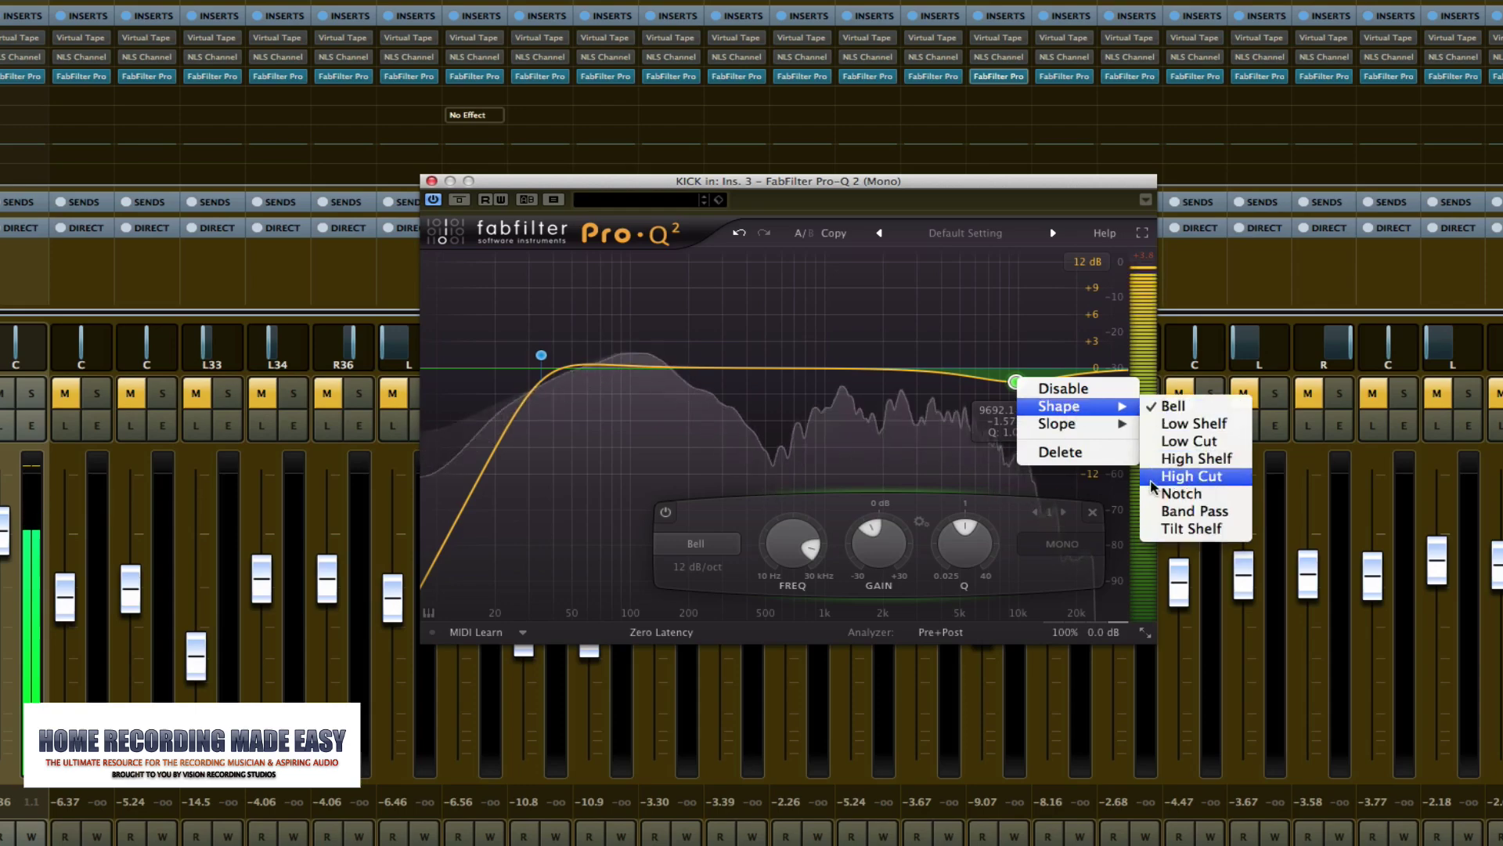
{"action": "left_click", "coordinate": [1190, 477]}
{"action": "right_click", "coordinate": [1016, 371]}
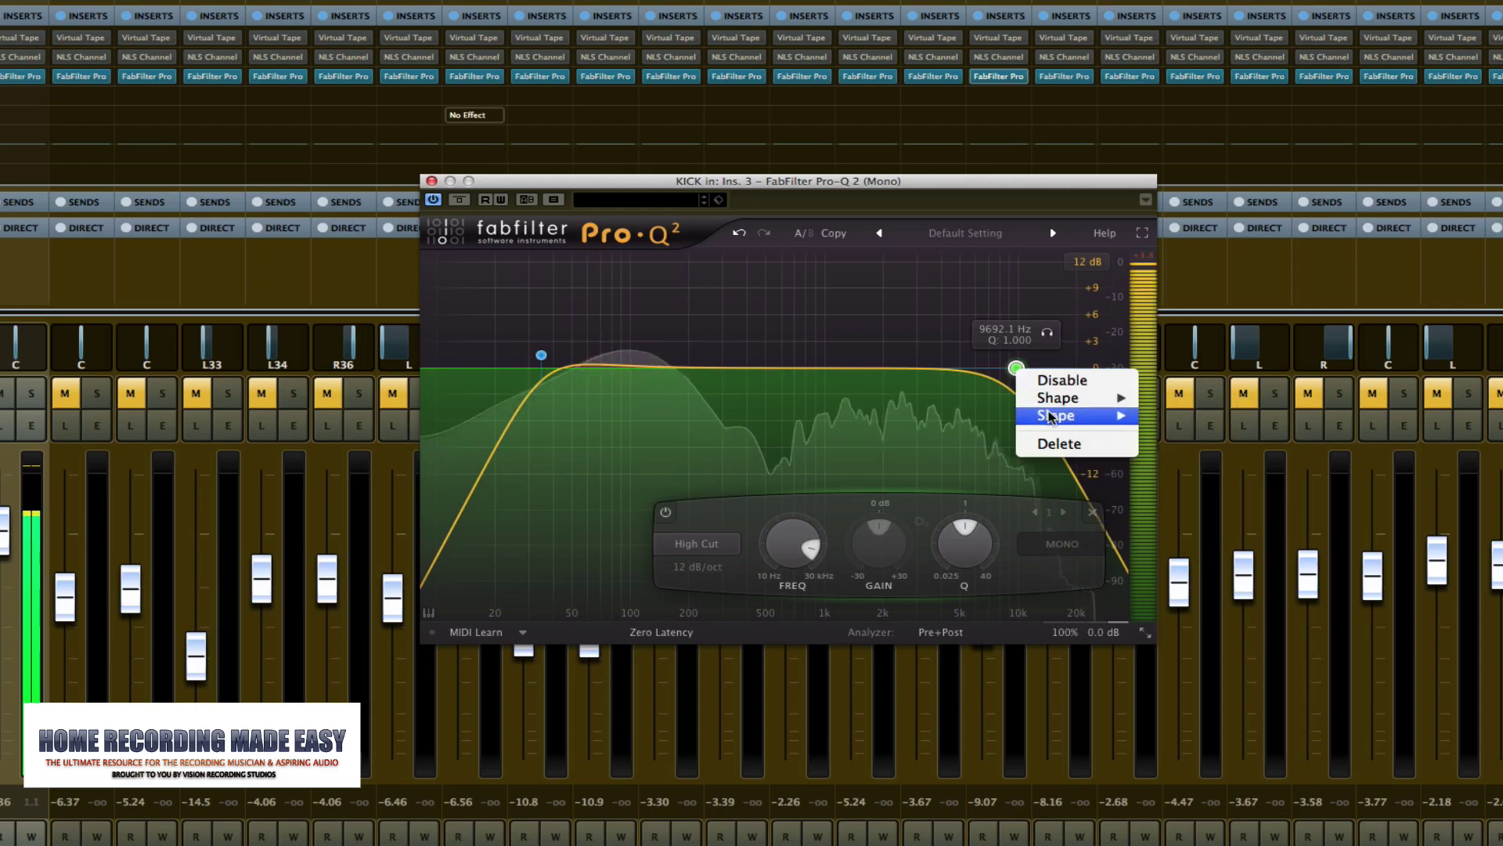
{"action": "mouse_move", "coordinate": [1056, 415]}
{"action": "left_click", "coordinate": [1149, 451]}
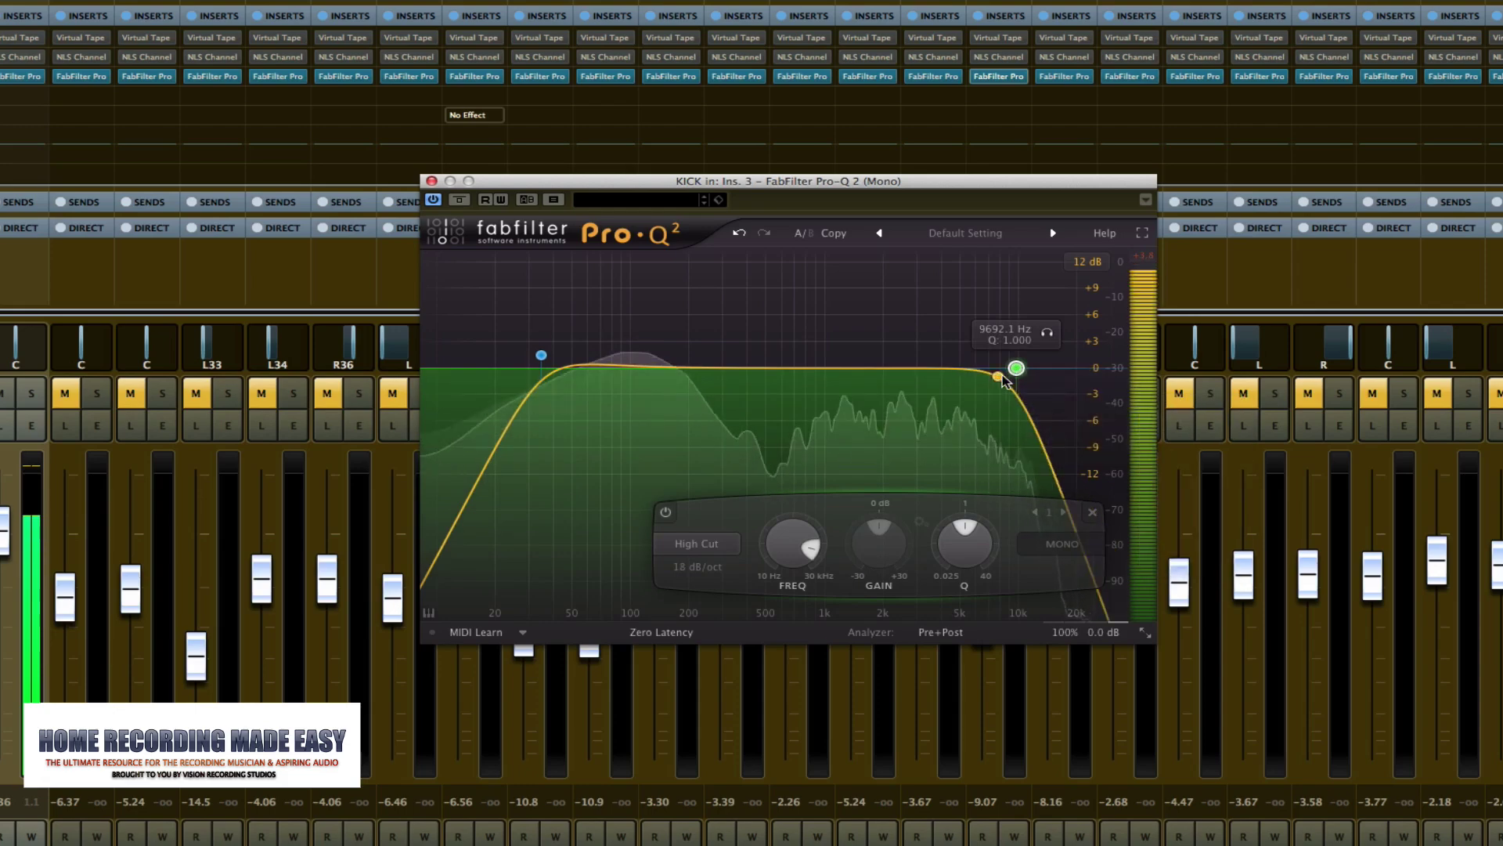
Audition the highs removed by the kick's high cut in band solo, at about 10.7 kHz and about 5.7 kHz
{"action": "left_click", "coordinate": [1052, 336]}
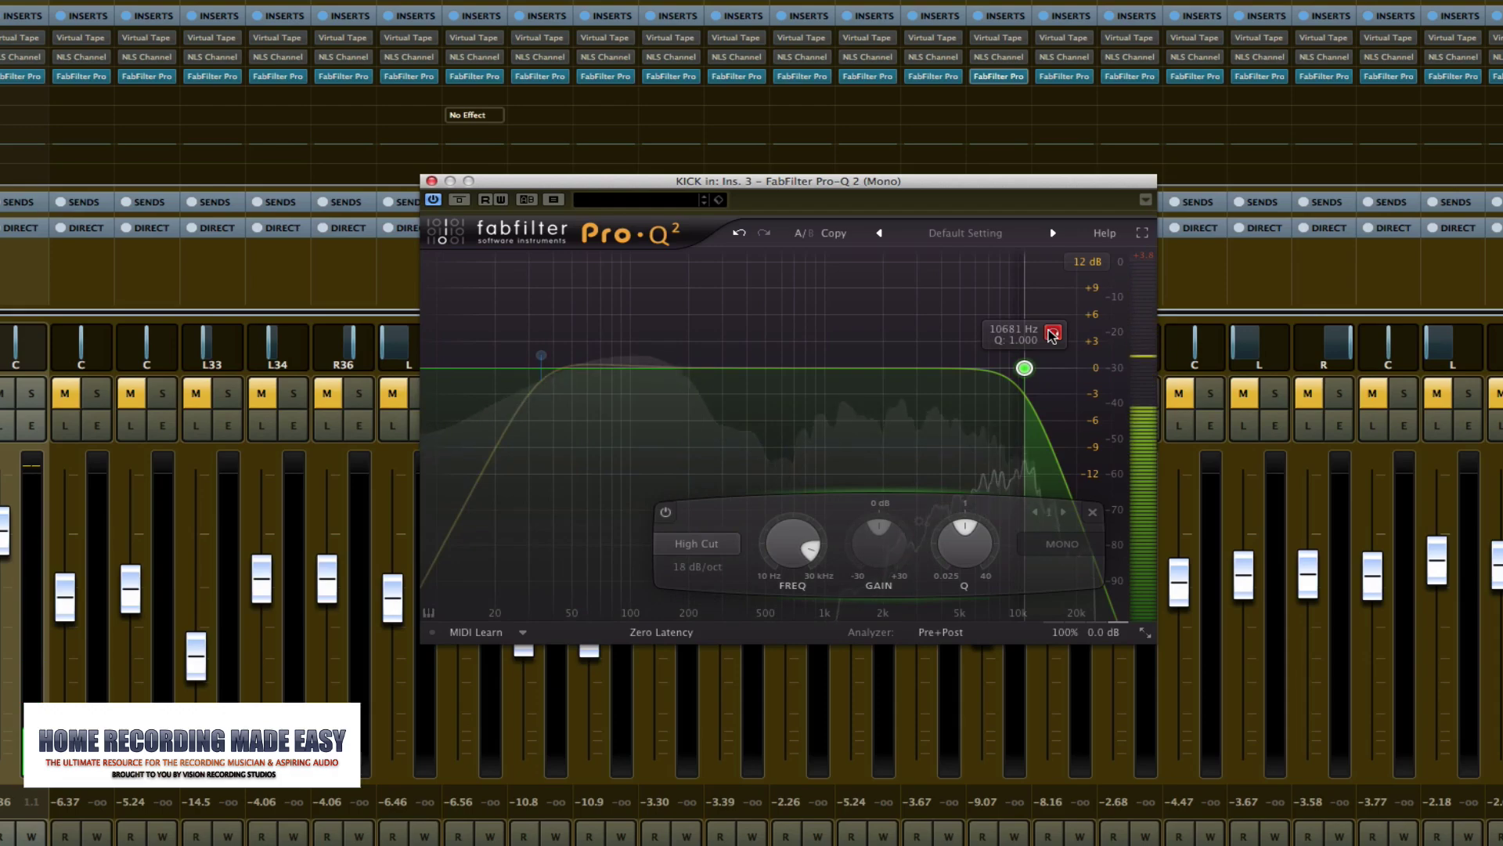
{"action": "left_click", "coordinate": [1052, 335]}
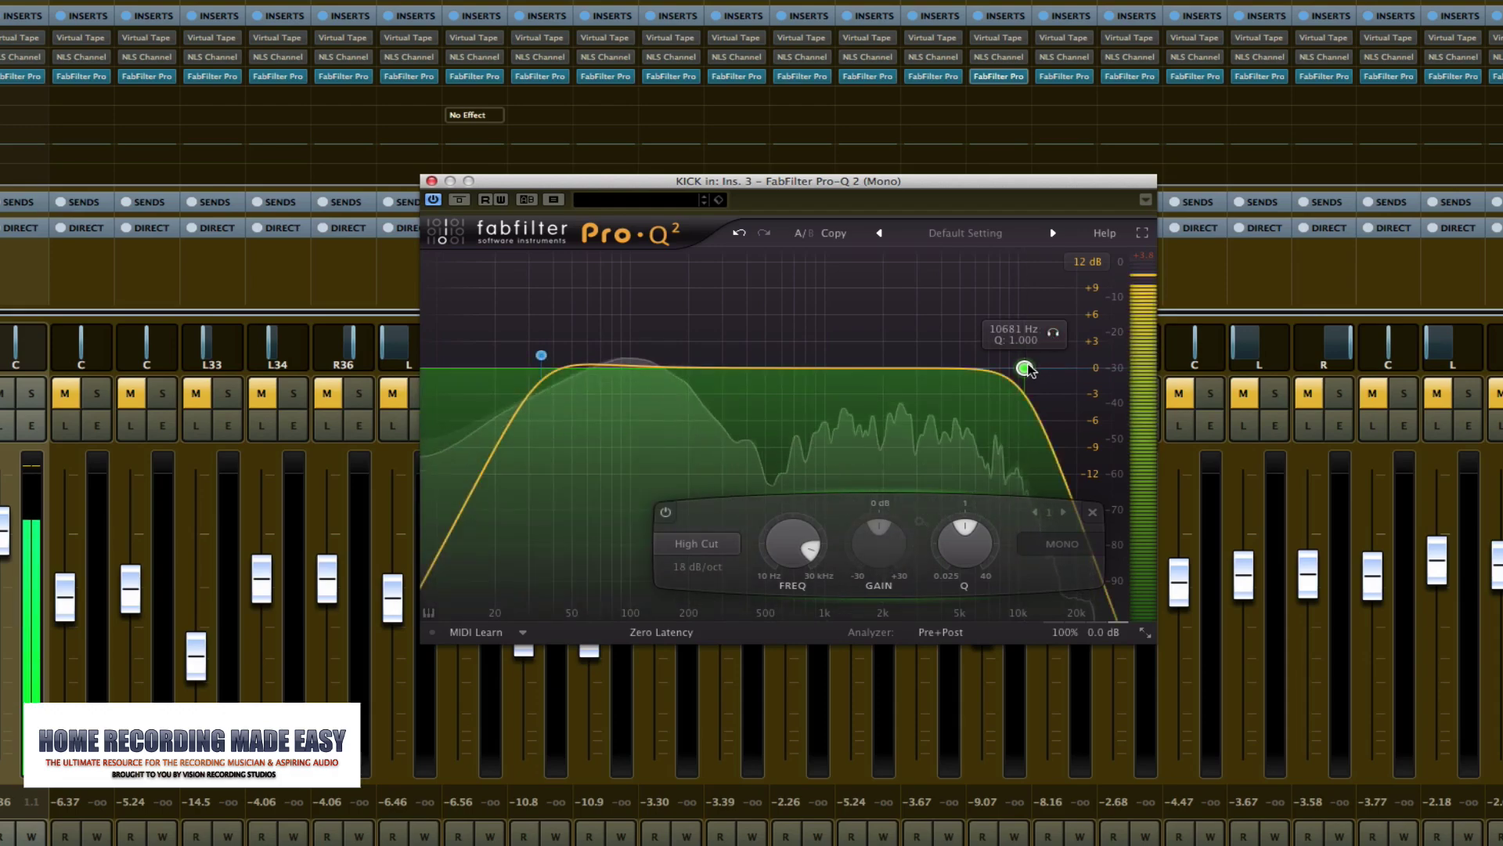
{"action": "left_click_drag", "start_coordinate": [1024, 368], "coordinate": [975, 368]}
{"action": "left_click", "coordinate": [1002, 334]}
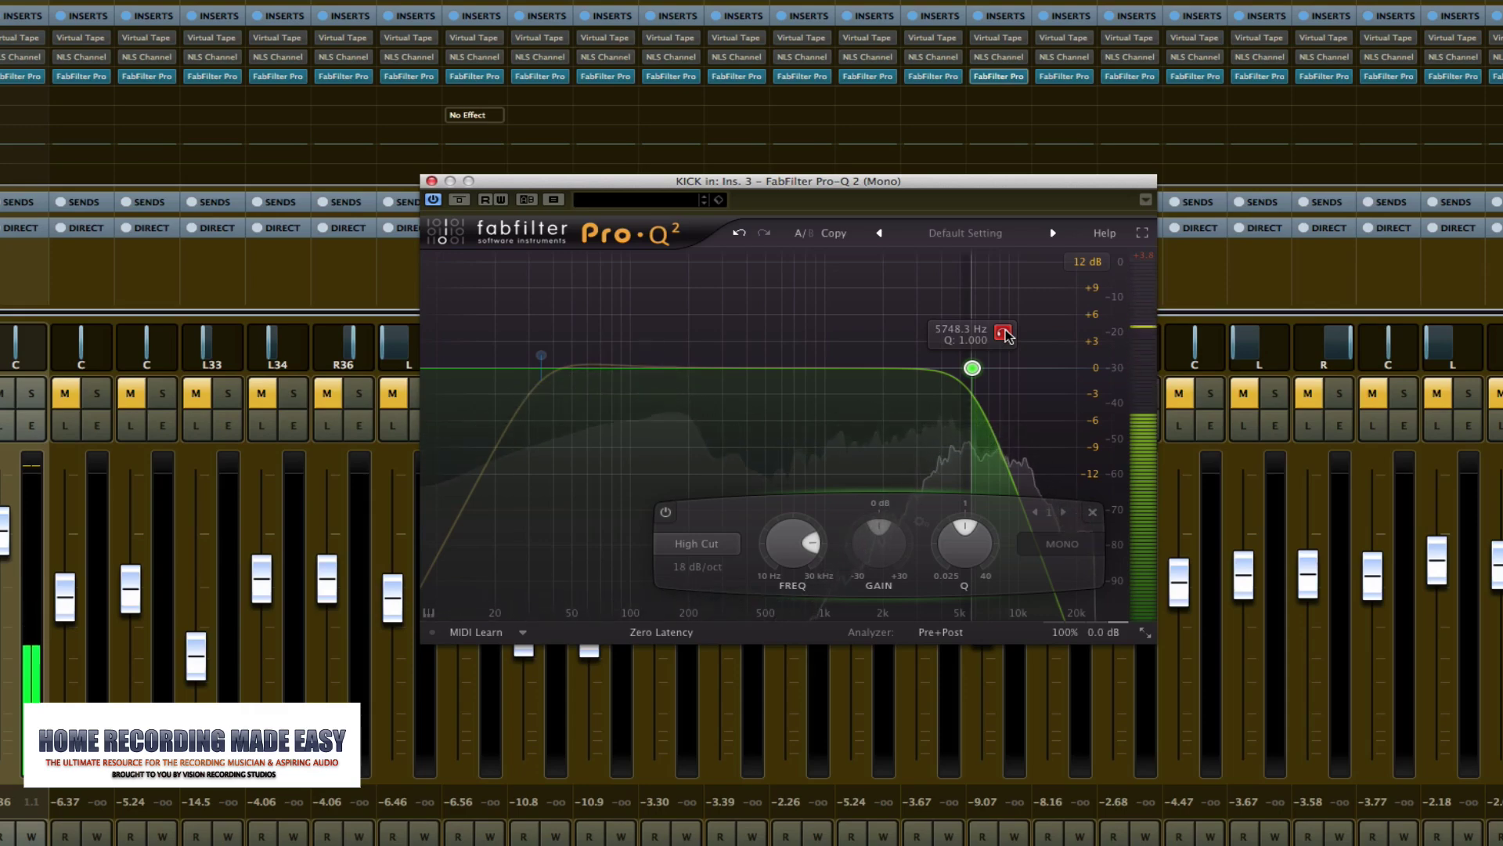
{"action": "left_click_drag", "start_coordinate": [1007, 335], "coordinate": [1027, 335]}
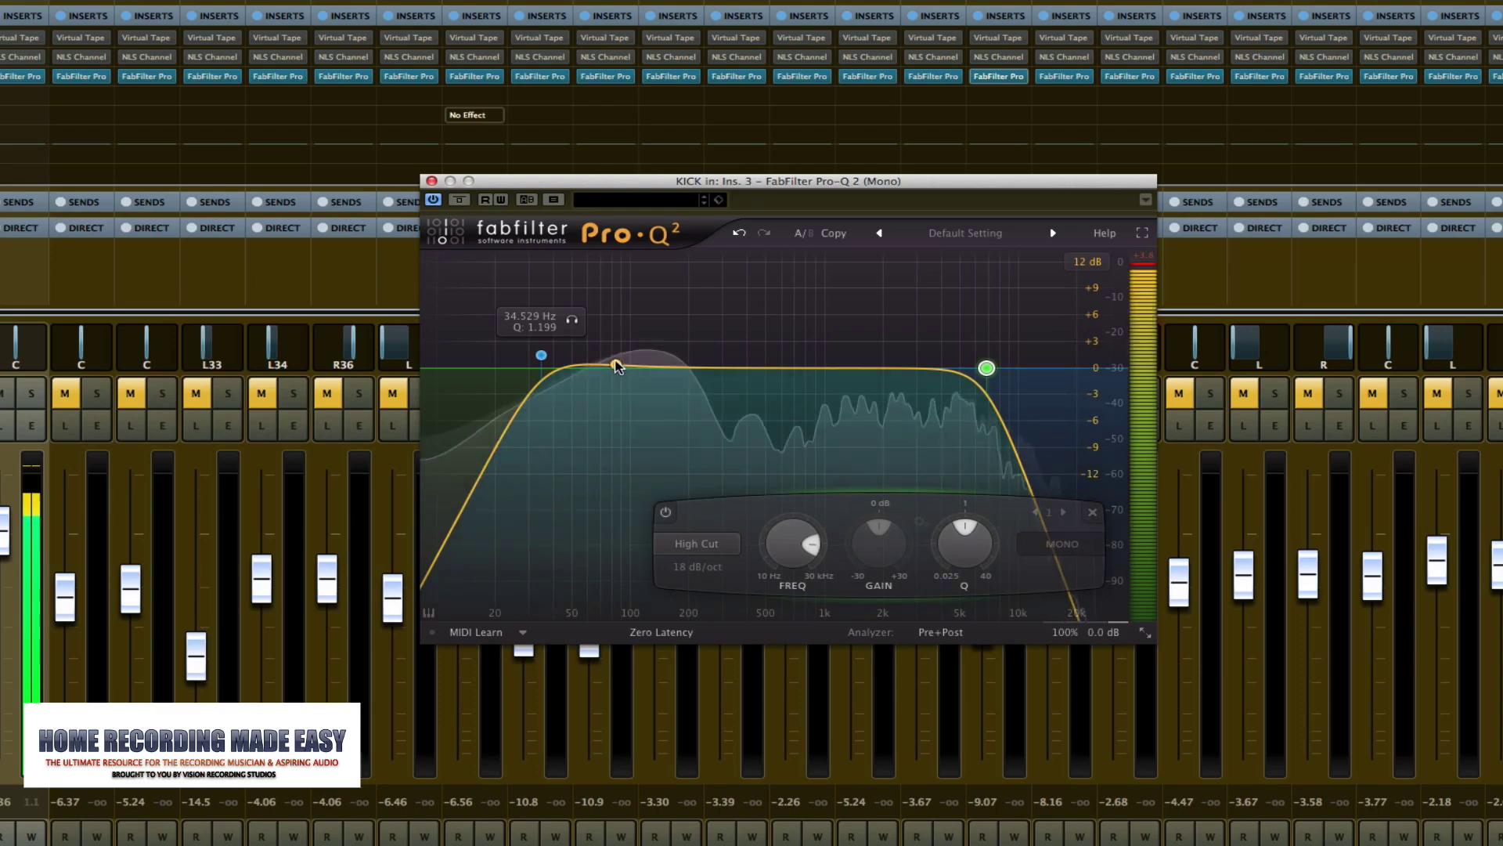
Add a bell boost at about 67 Hz with about +4.8 dB and a Q of about 2.9, and compare with the kick's EQ bypassed
{"action": "left_click_drag", "start_coordinate": [616, 365], "coordinate": [591, 336]}
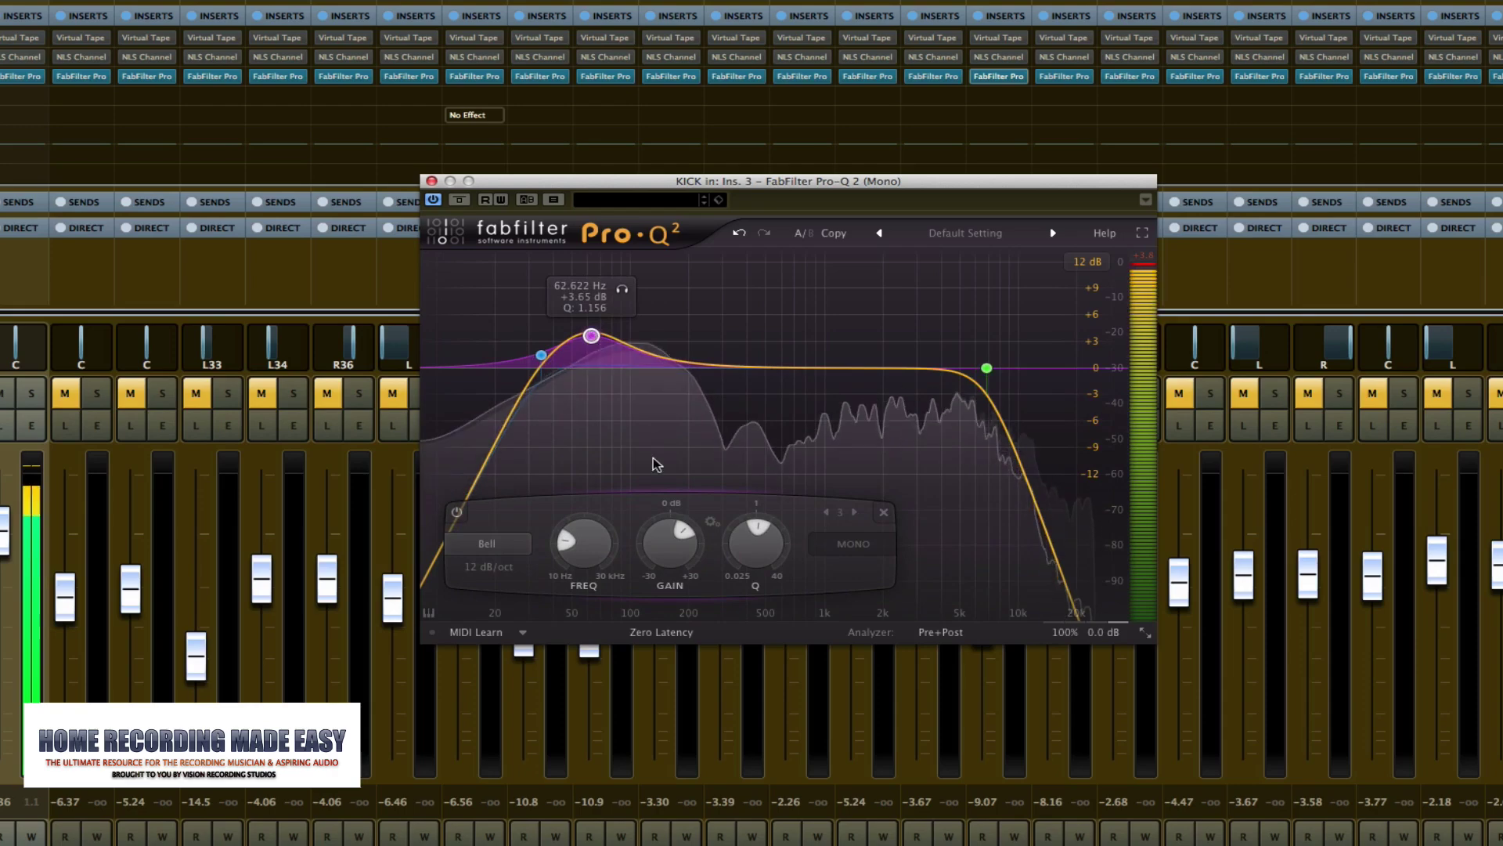
{"action": "left_click_drag", "start_coordinate": [732, 539], "coordinate": [681, 360]}
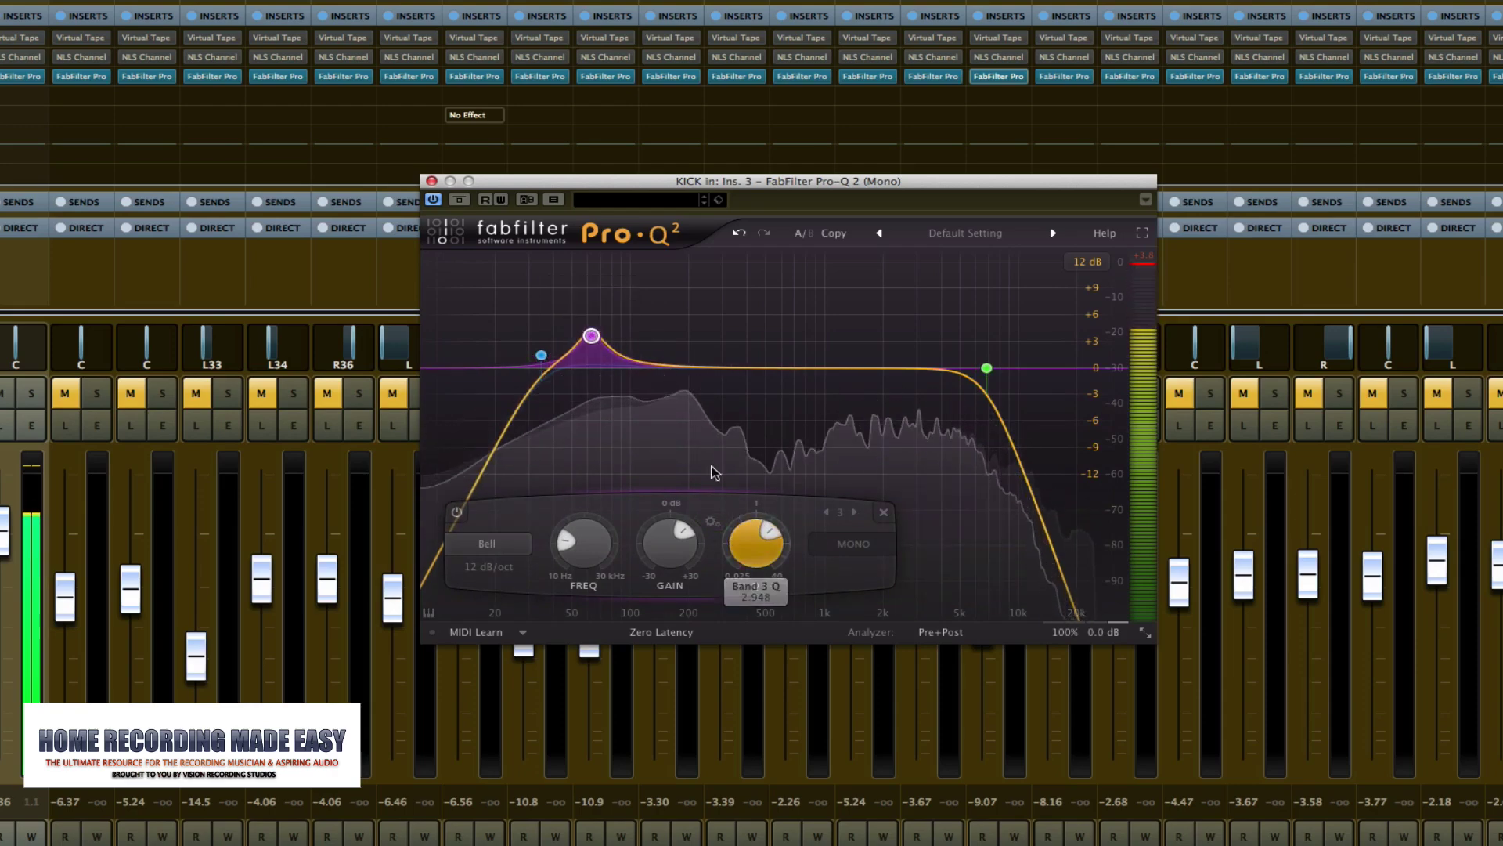
{"action": "left_click_drag", "start_coordinate": [592, 336], "coordinate": [598, 326]}
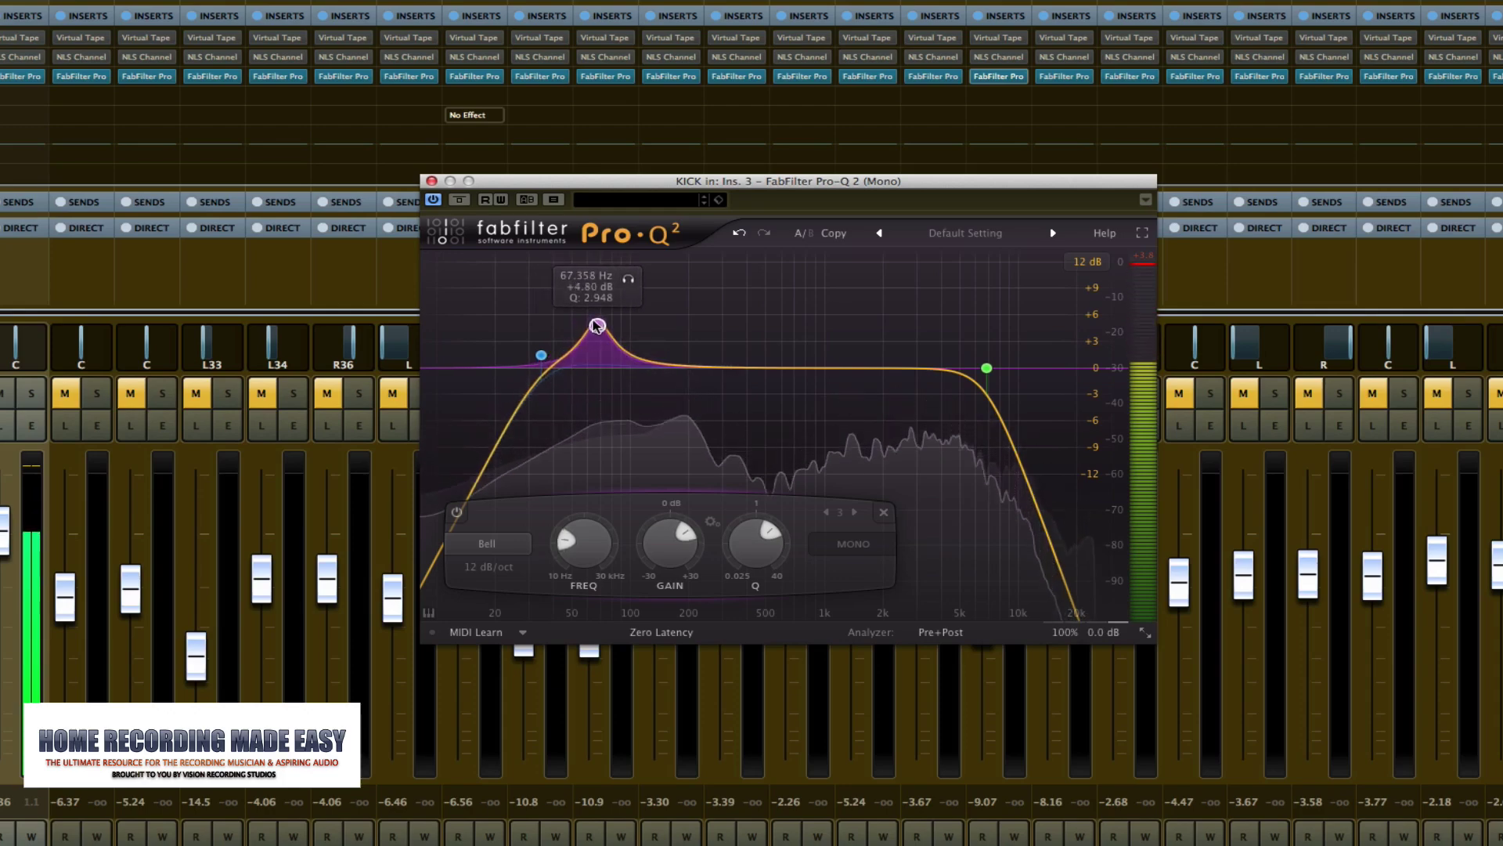
{"action": "left_click", "coordinate": [434, 201]}
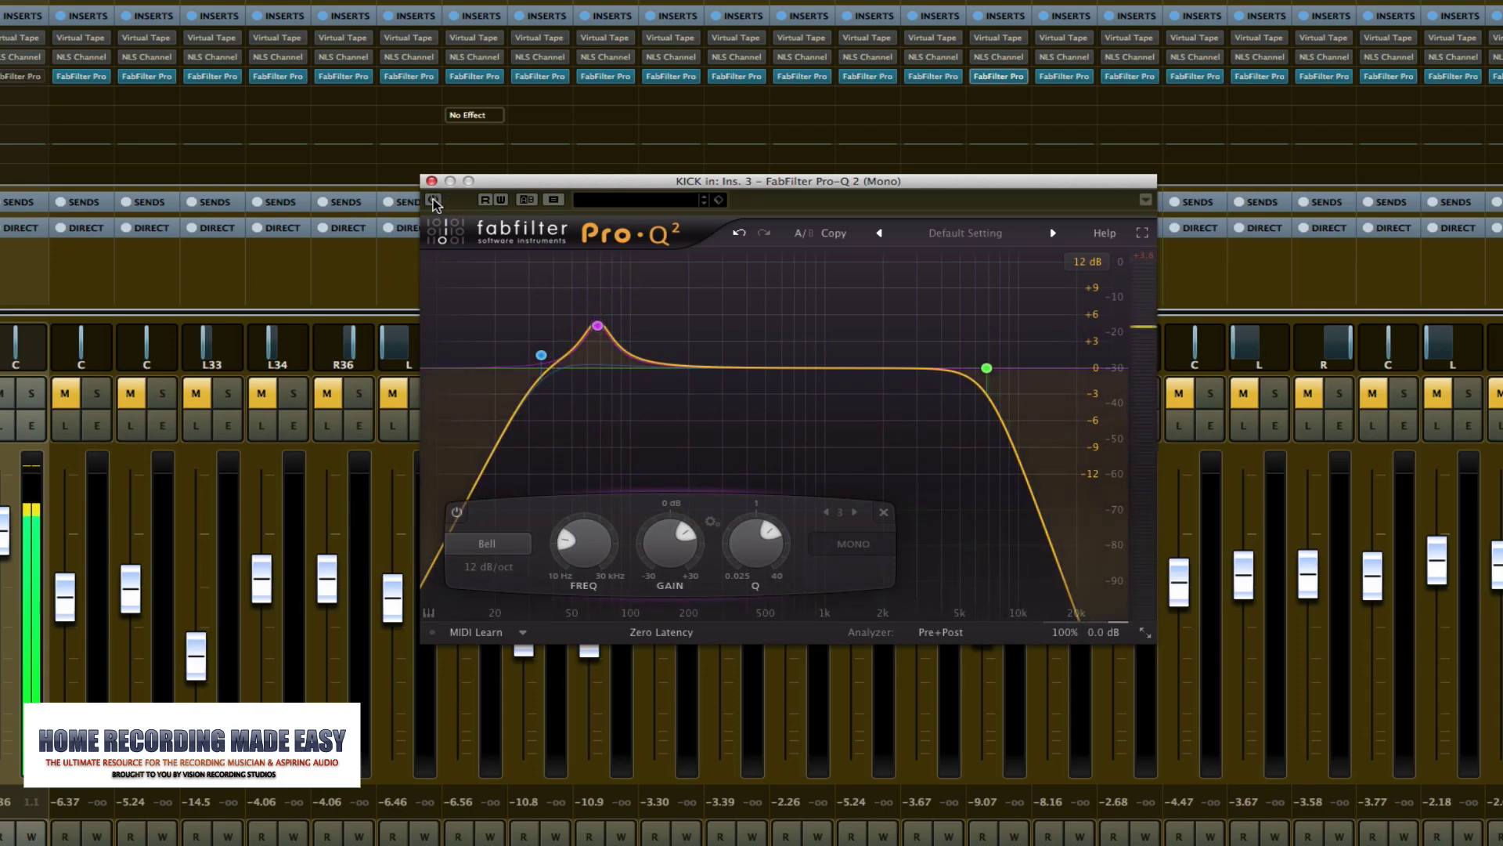
{"action": "left_click", "coordinate": [435, 201]}
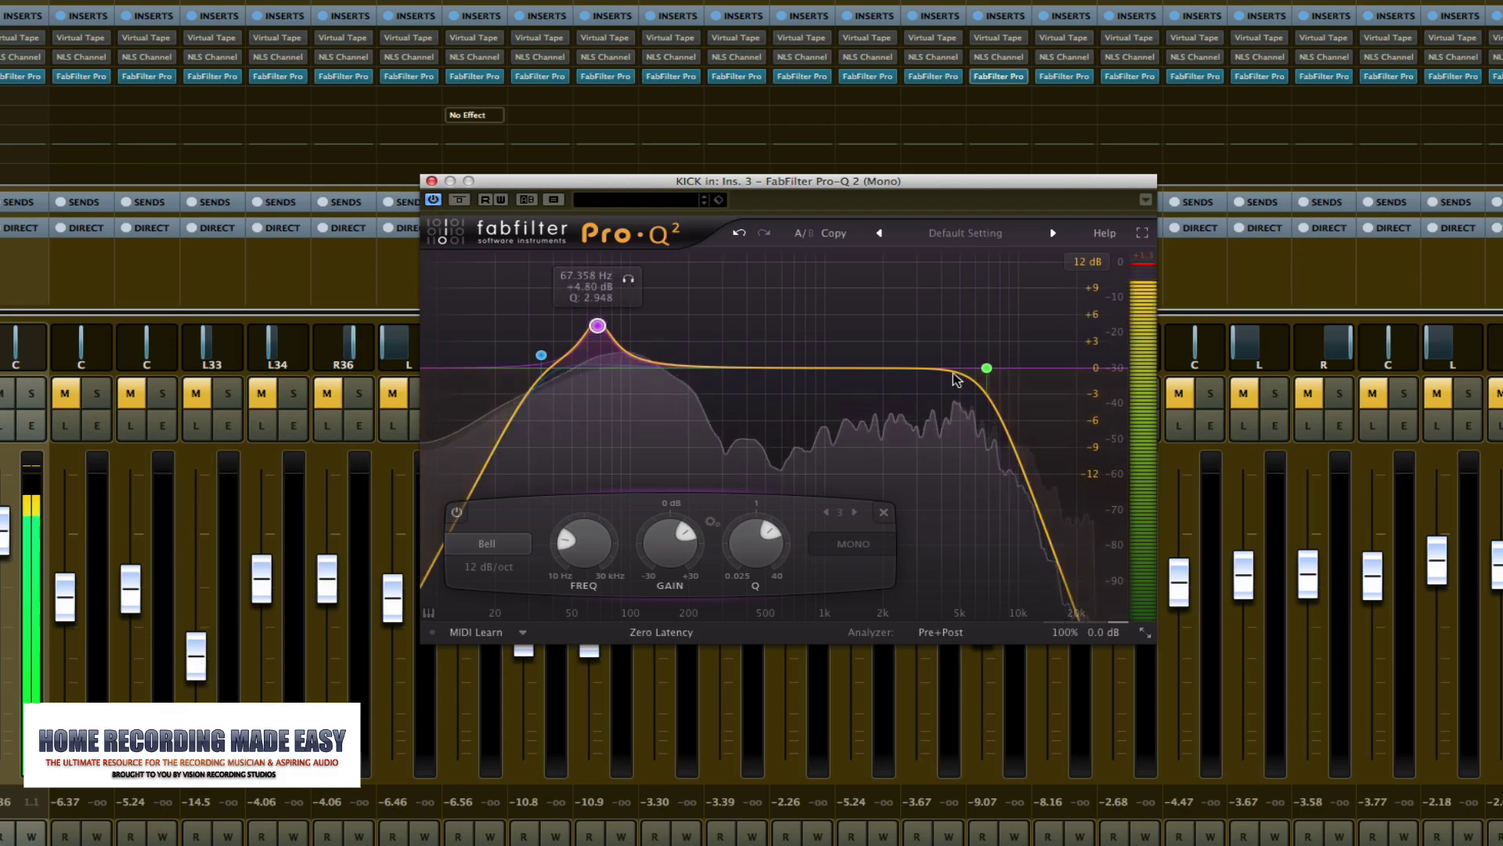
Sweep the kick's high cut down to about 3.1 kHz and back up to about 8.4 kHz
{"action": "mouse_move", "coordinate": [984, 379]}
{"action": "left_click_drag", "start_coordinate": [988, 372], "coordinate": [944, 370]}
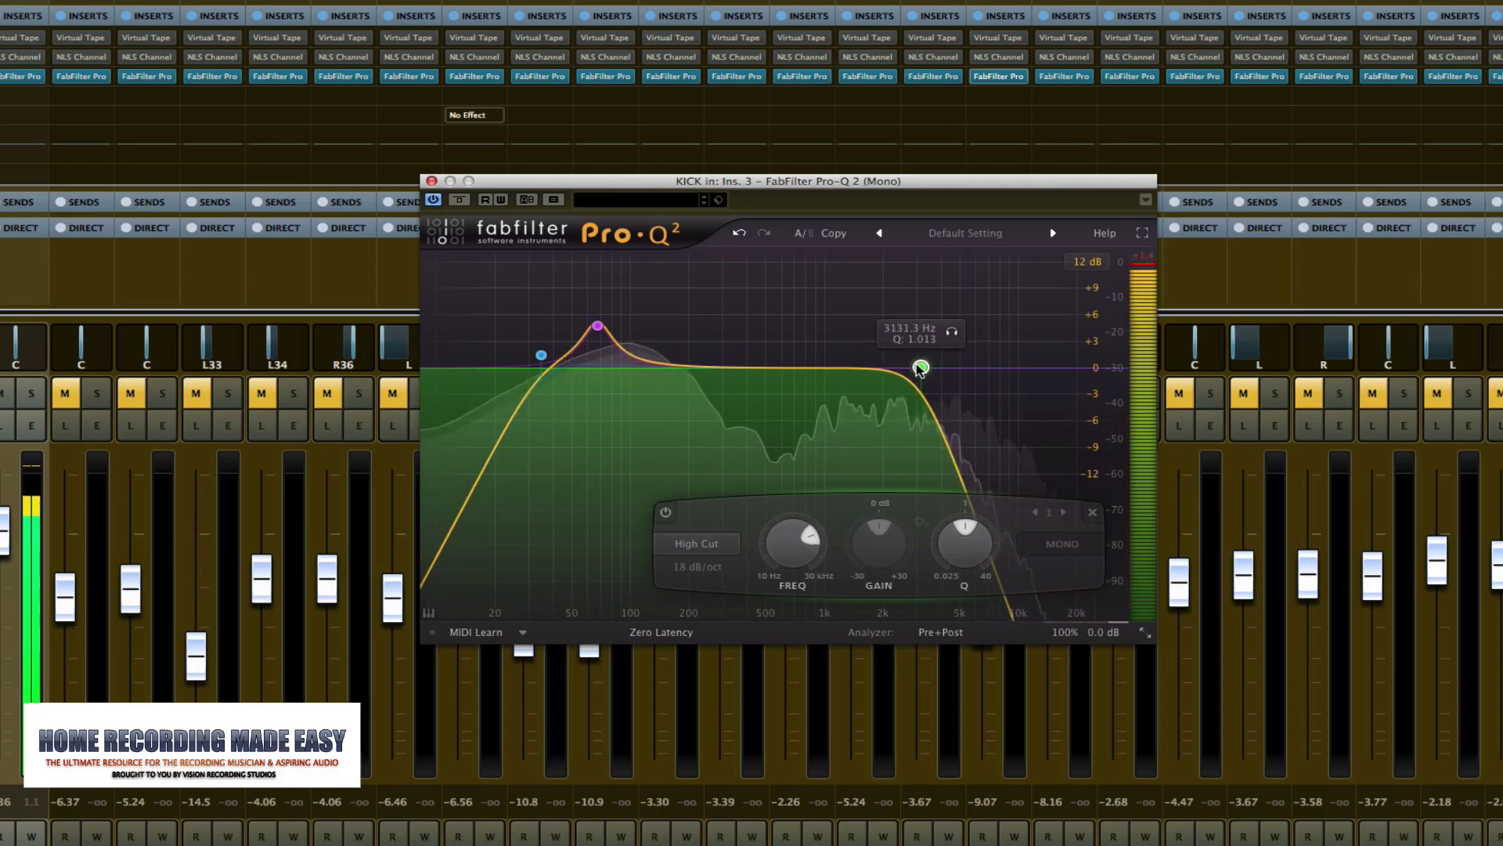
{"action": "mouse_move", "coordinate": [975, 368]}
{"action": "left_mouse_down"}
{"action": "mouse_move", "coordinate": [1063, 359]}
{"action": "mouse_move", "coordinate": [986, 364]}
{"action": "left_mouse_up"}
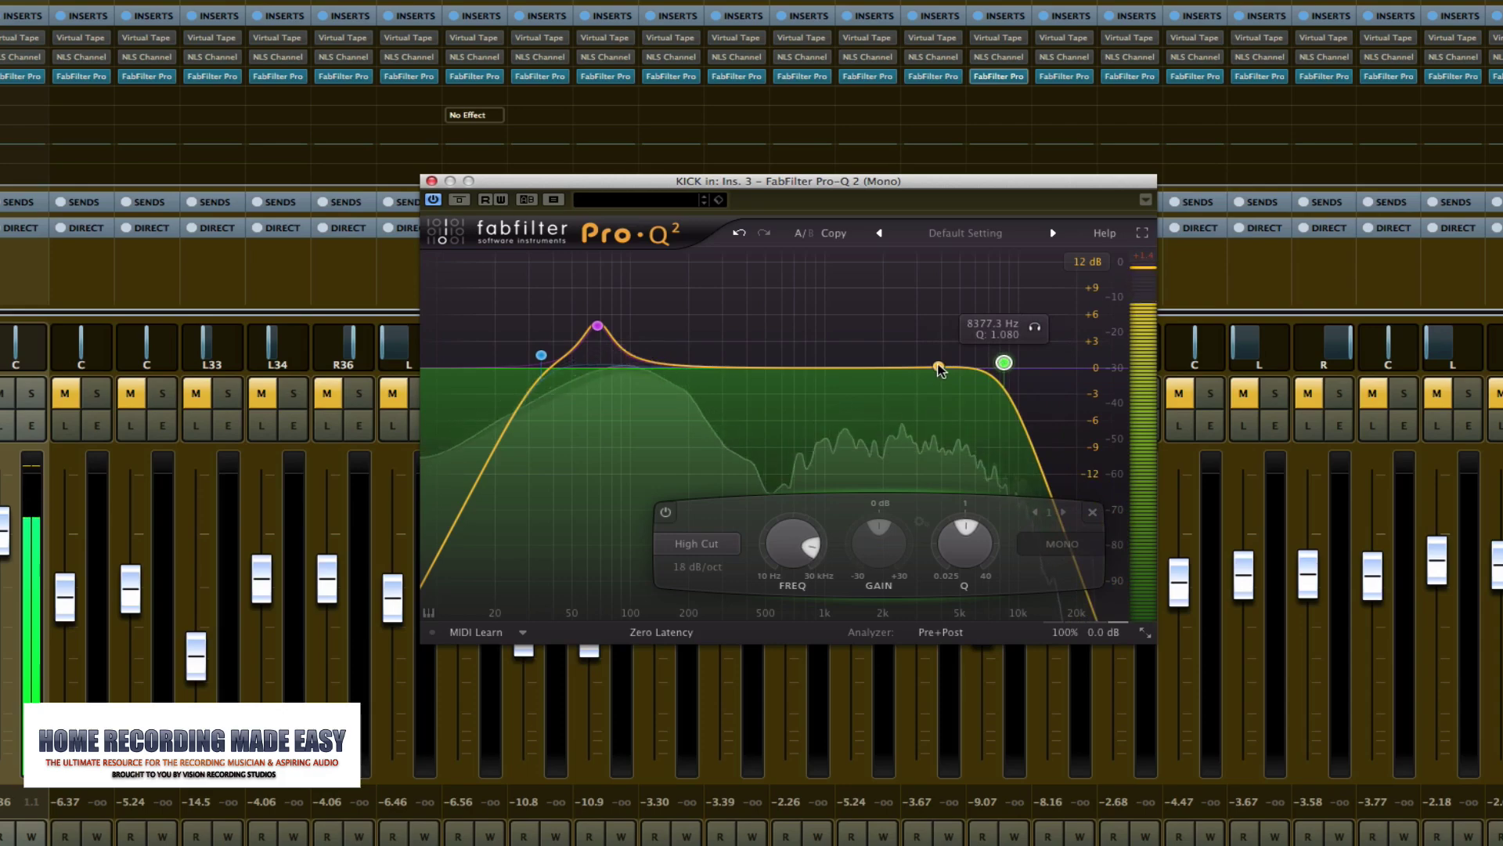
Try a bell boost of about +4.3 dB at about 6 kHz on the kick, and delete that band
{"action": "left_click_drag", "start_coordinate": [940, 368], "coordinate": [949, 342]}
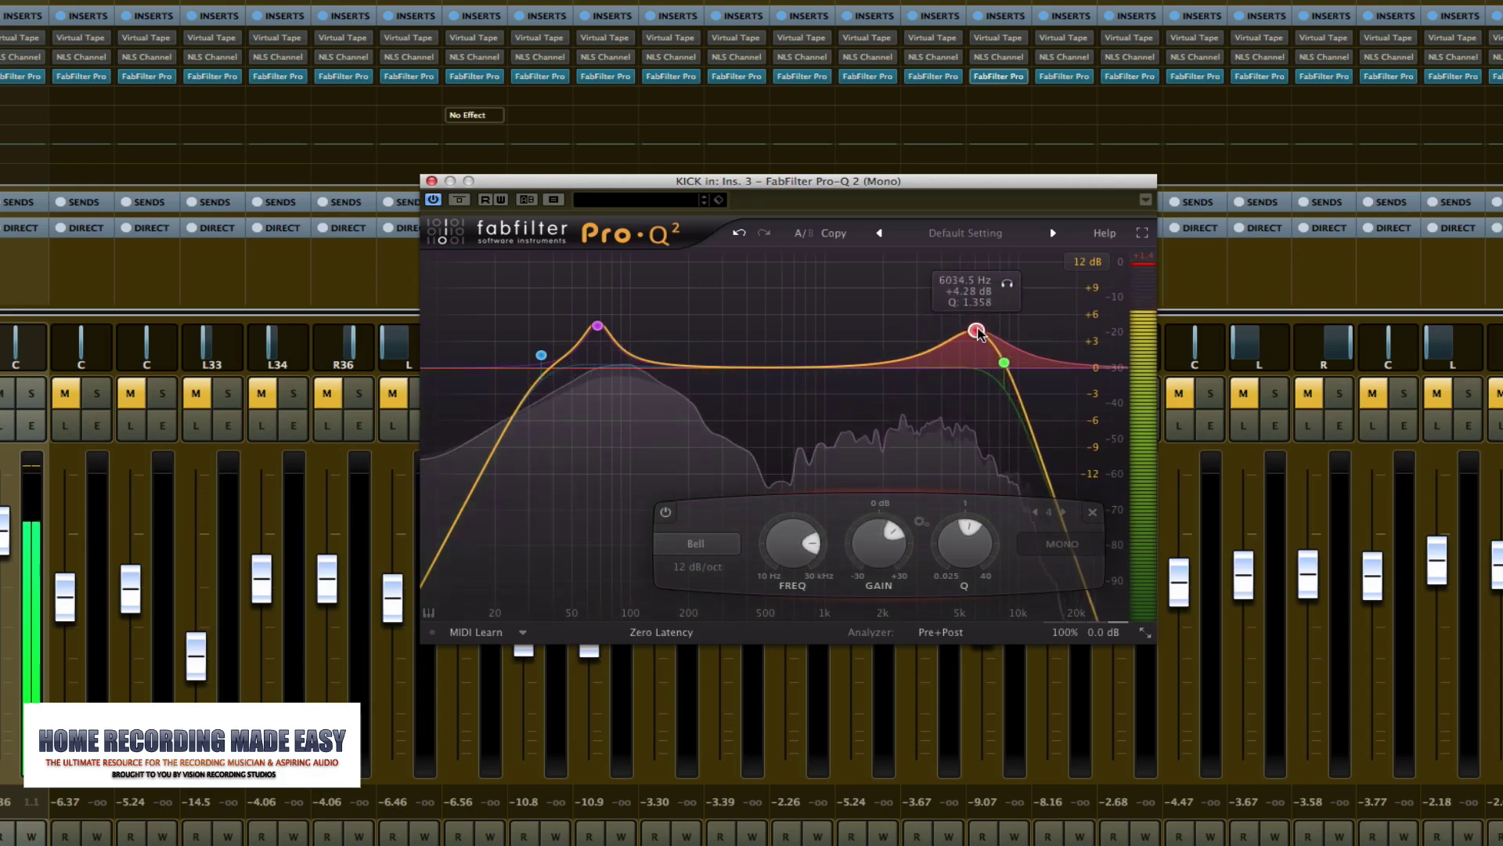
{"action": "left_click_drag", "start_coordinate": [1002, 317], "coordinate": [940, 366]}
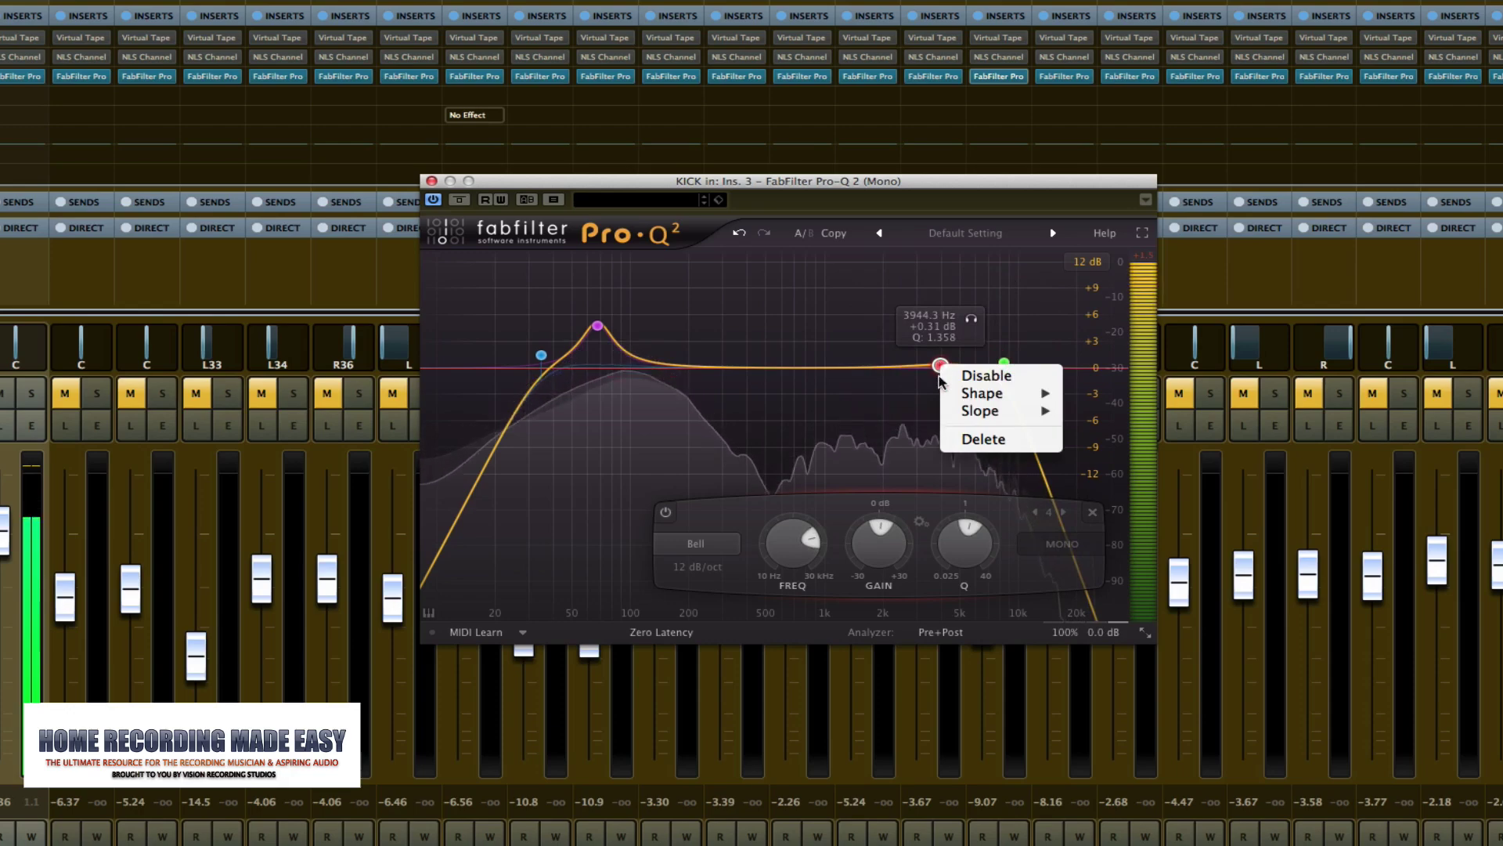
{"action": "left_click", "coordinate": [961, 443]}
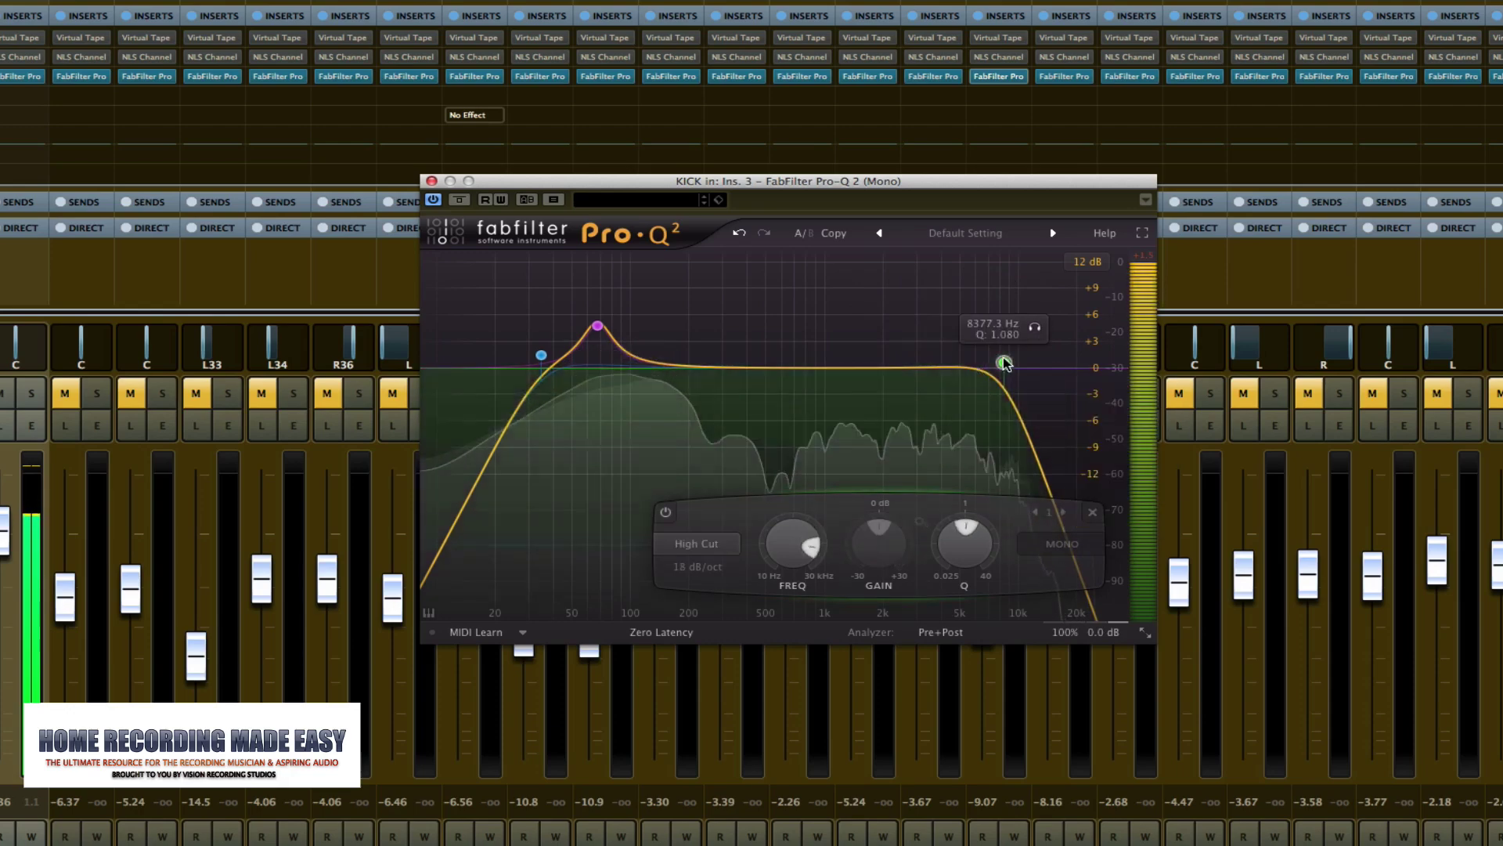
Lower the kick's high cut to about 6 kHz and close its EQ window
{"action": "left_click_drag", "start_coordinate": [1003, 362], "coordinate": [985, 366]}
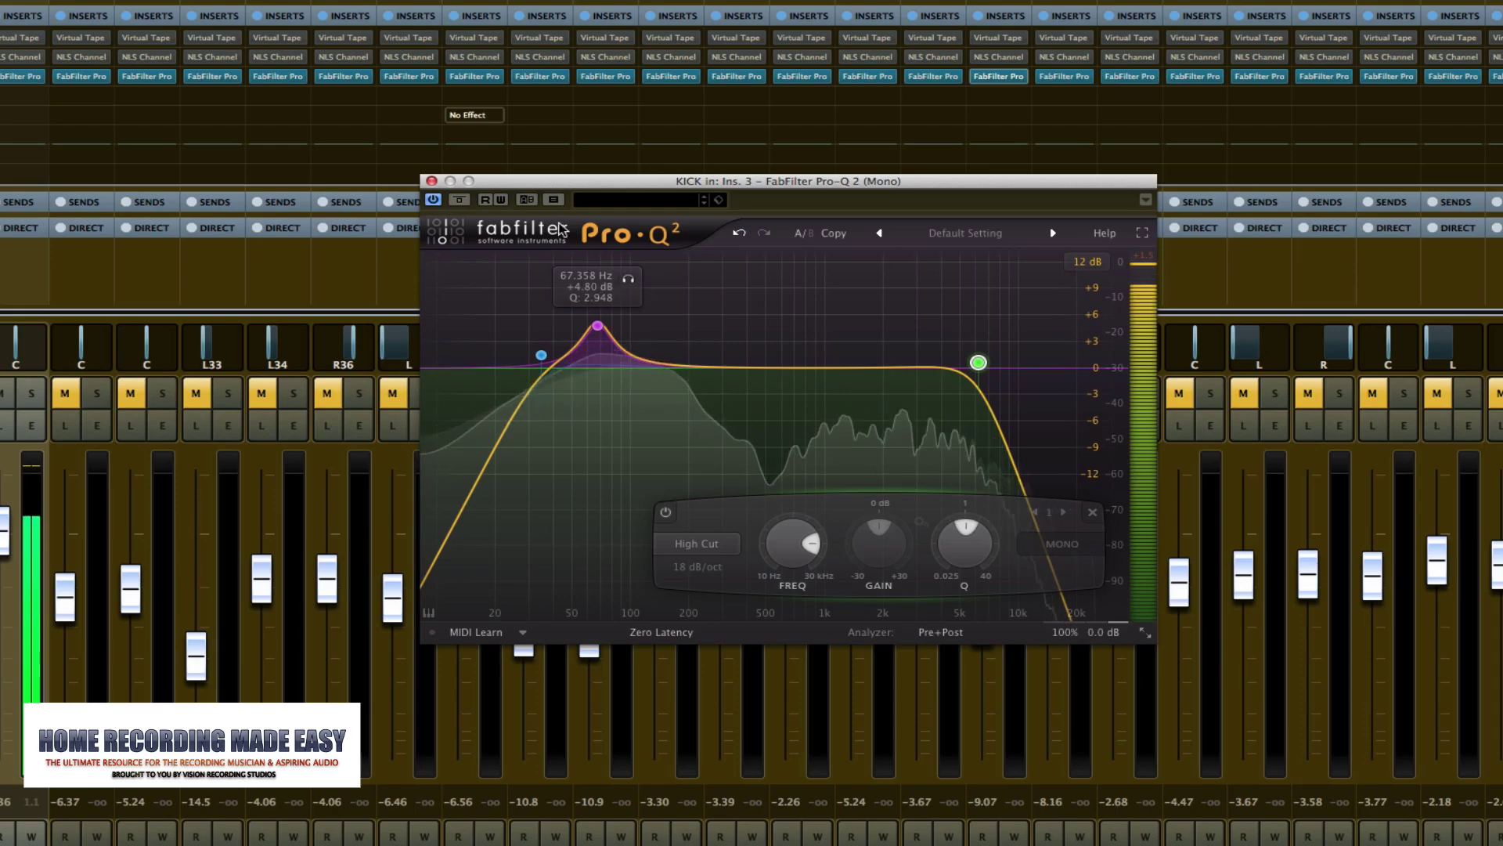
{"action": "left_click", "coordinate": [432, 182]}
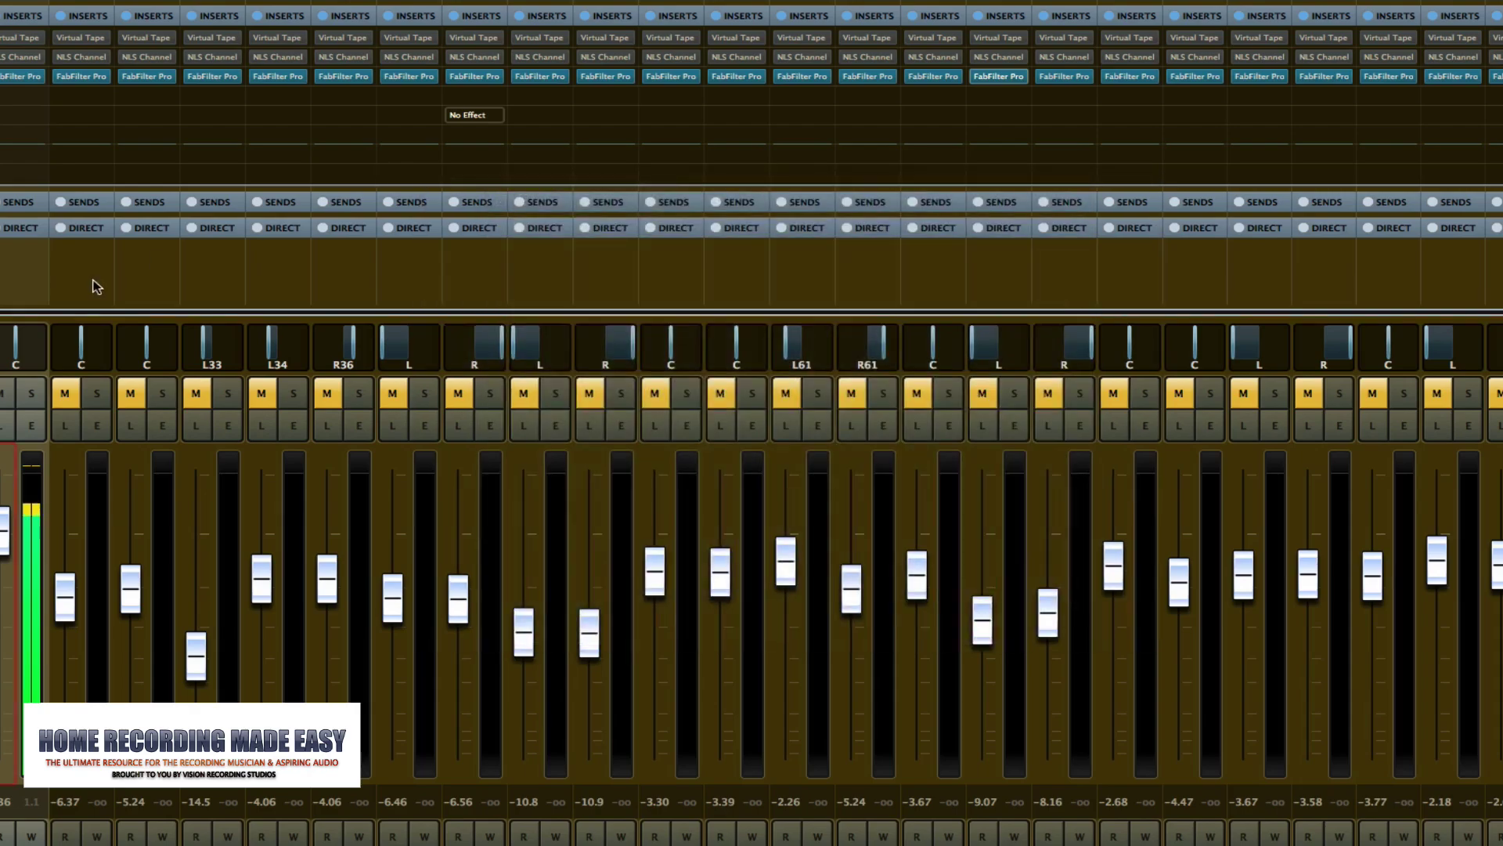
Unmute the two channels directly beside the kick channel in the mixer
{"action": "left_click", "coordinate": [131, 393]}
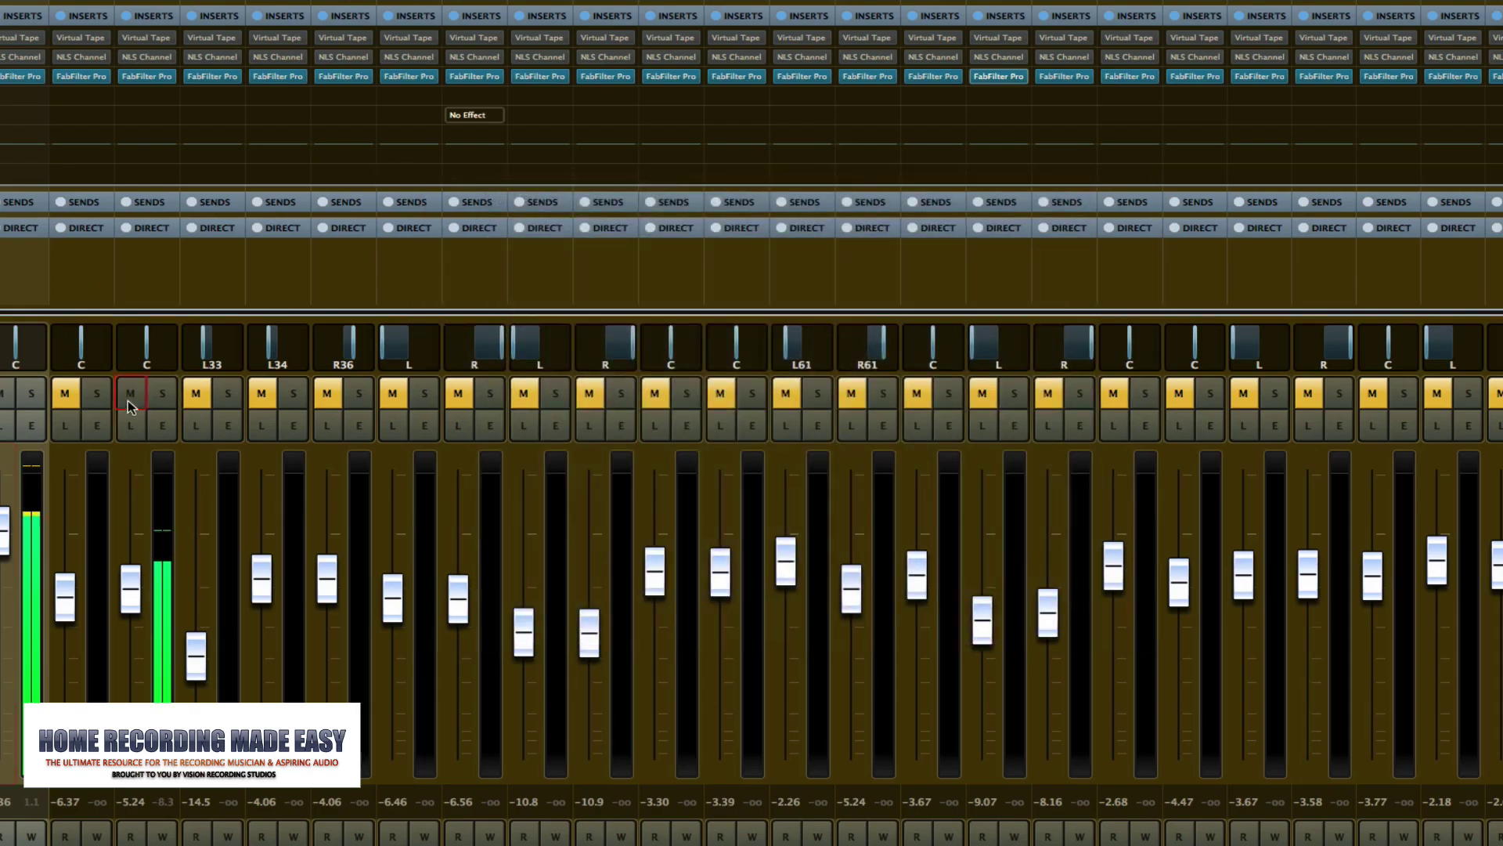
{"action": "left_click", "coordinate": [65, 393]}
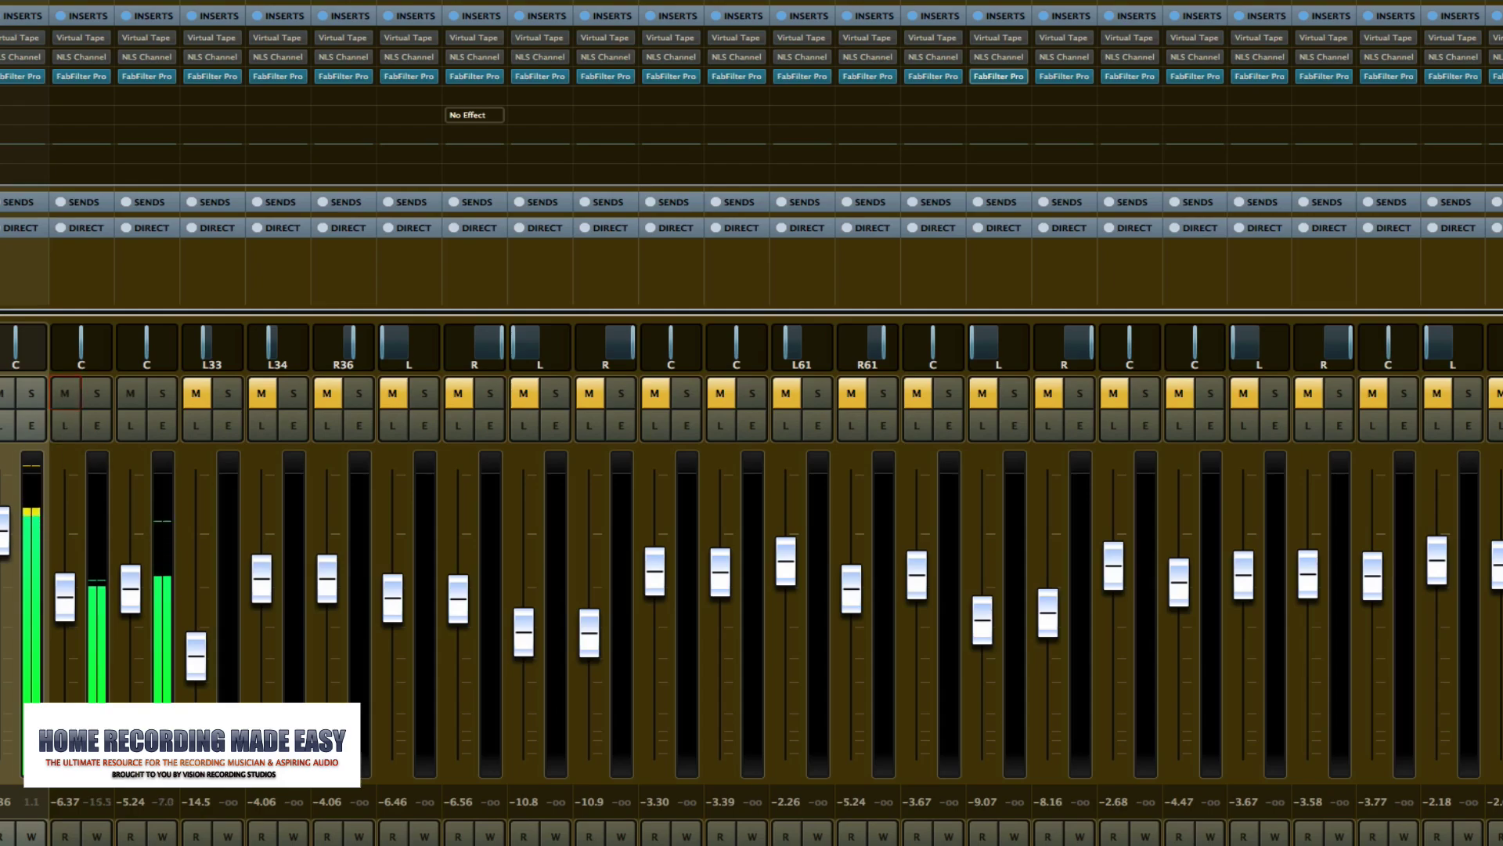
Set the two kick channel faders to -5.17 and the snare fader to -0.36, and open the snare's Pro-Q 2 equalizer
{"action": "left_click_drag", "start_coordinate": [2, 530], "coordinate": [129, 554]}
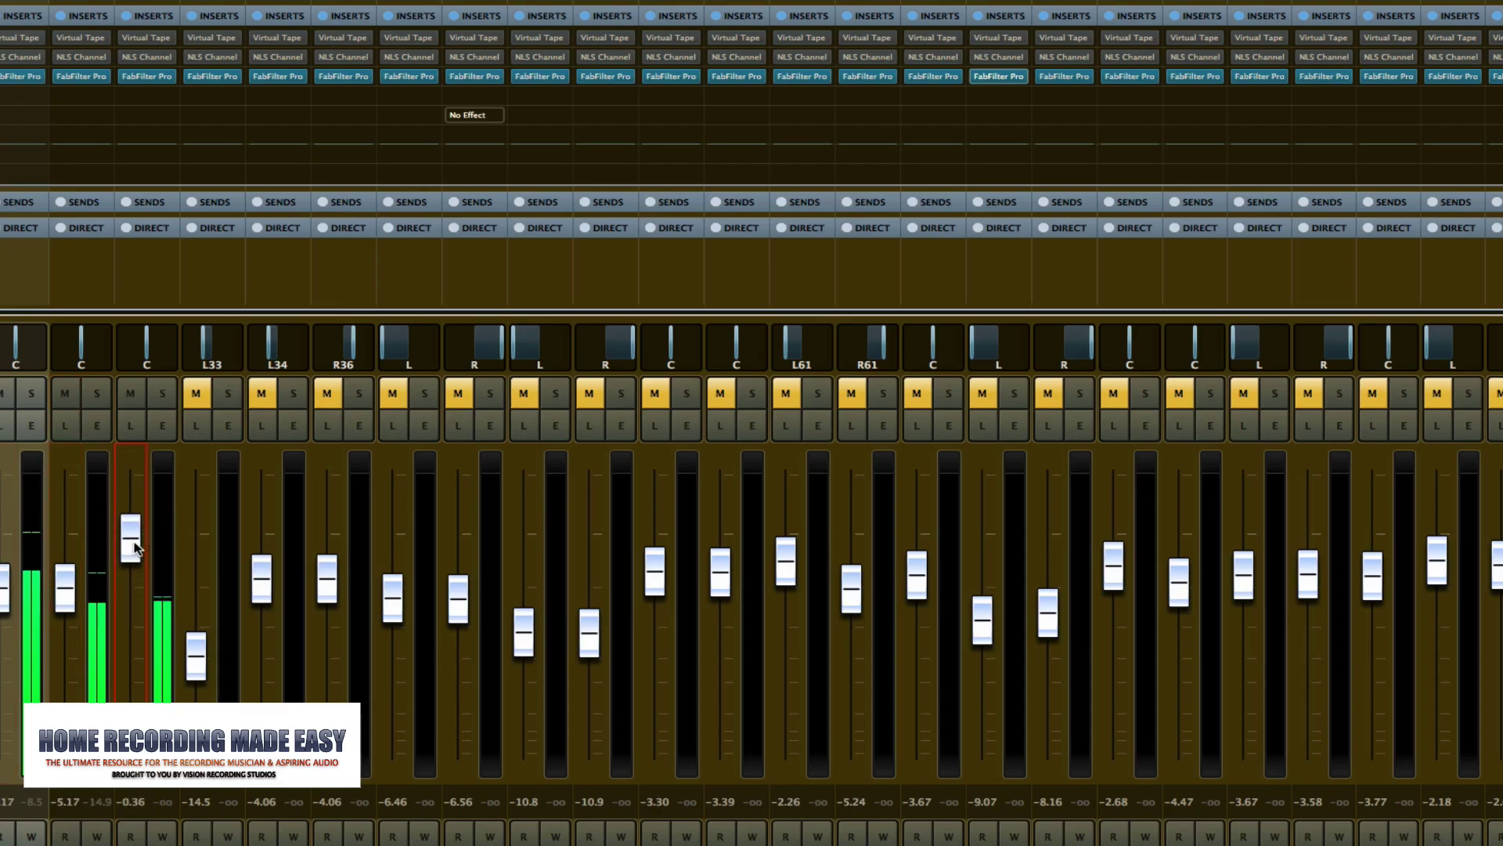
{"action": "left_click", "coordinate": [149, 78]}
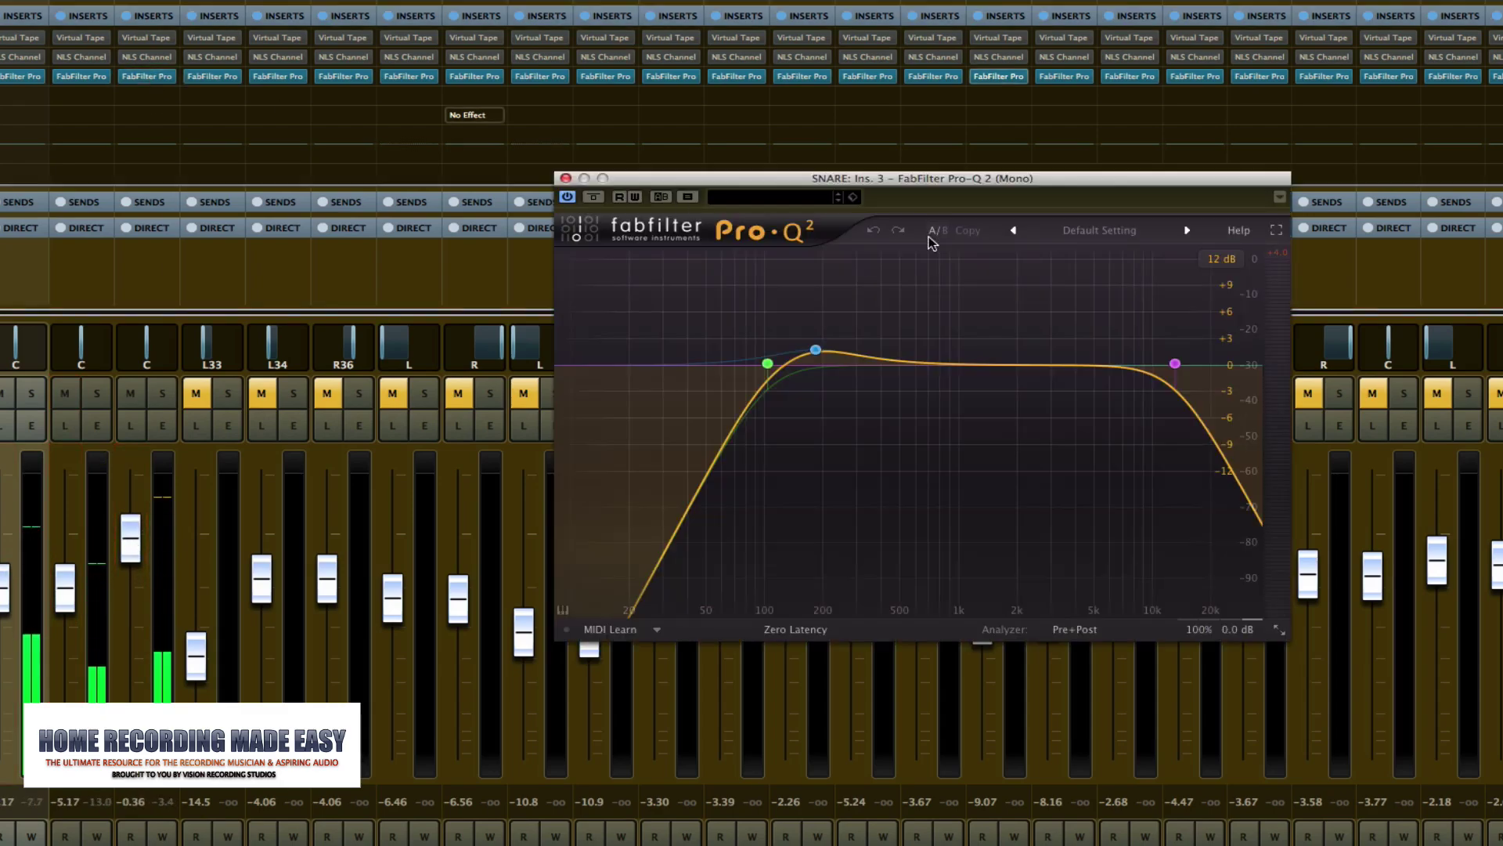
{"action": "left_click_drag", "start_coordinate": [863, 180], "coordinate": [798, 186]}
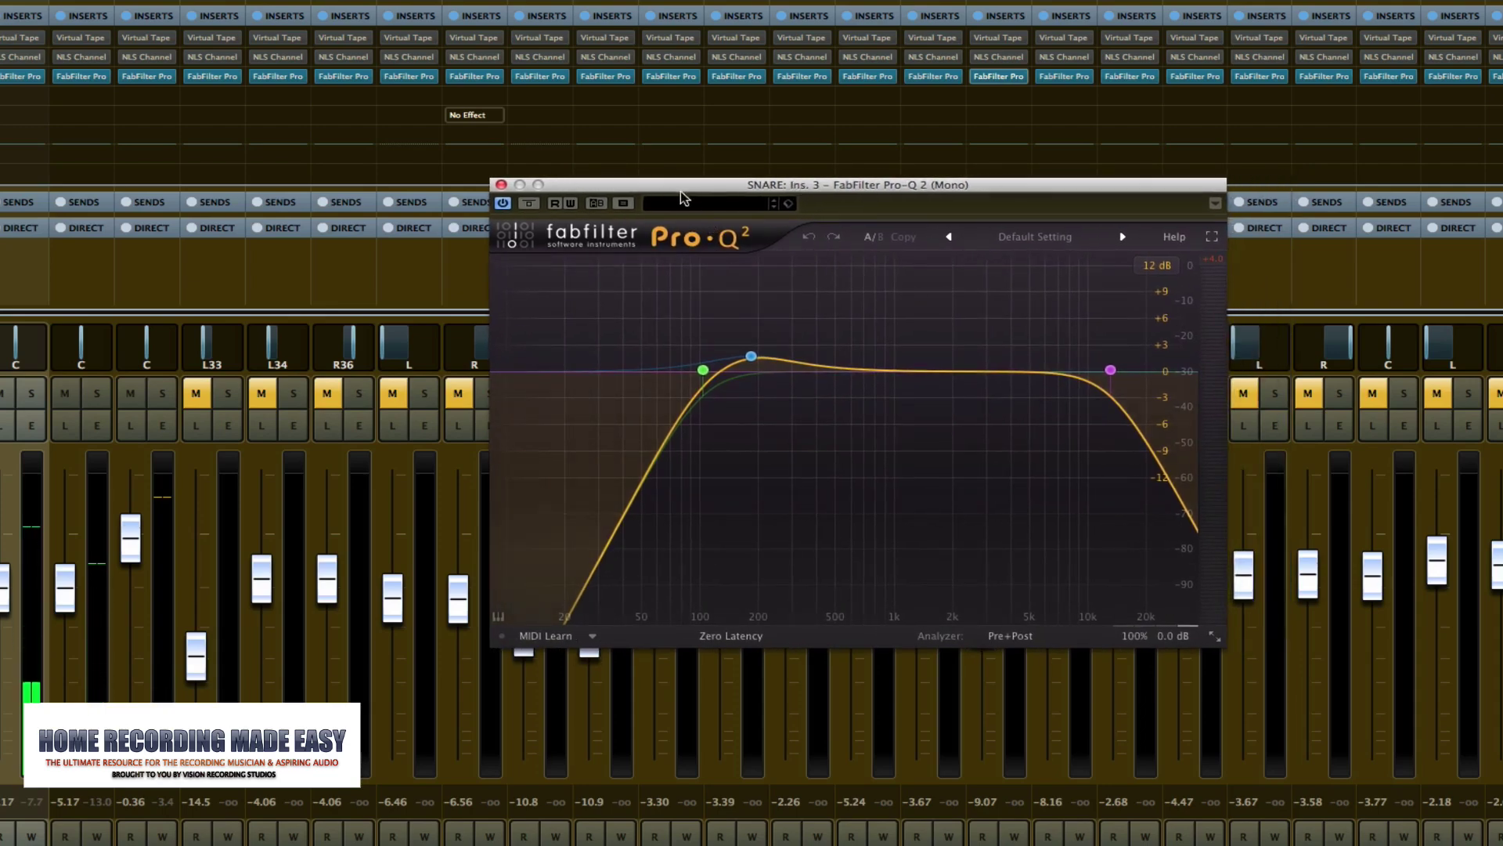
{"action": "mouse_move", "coordinate": [429, 34]}
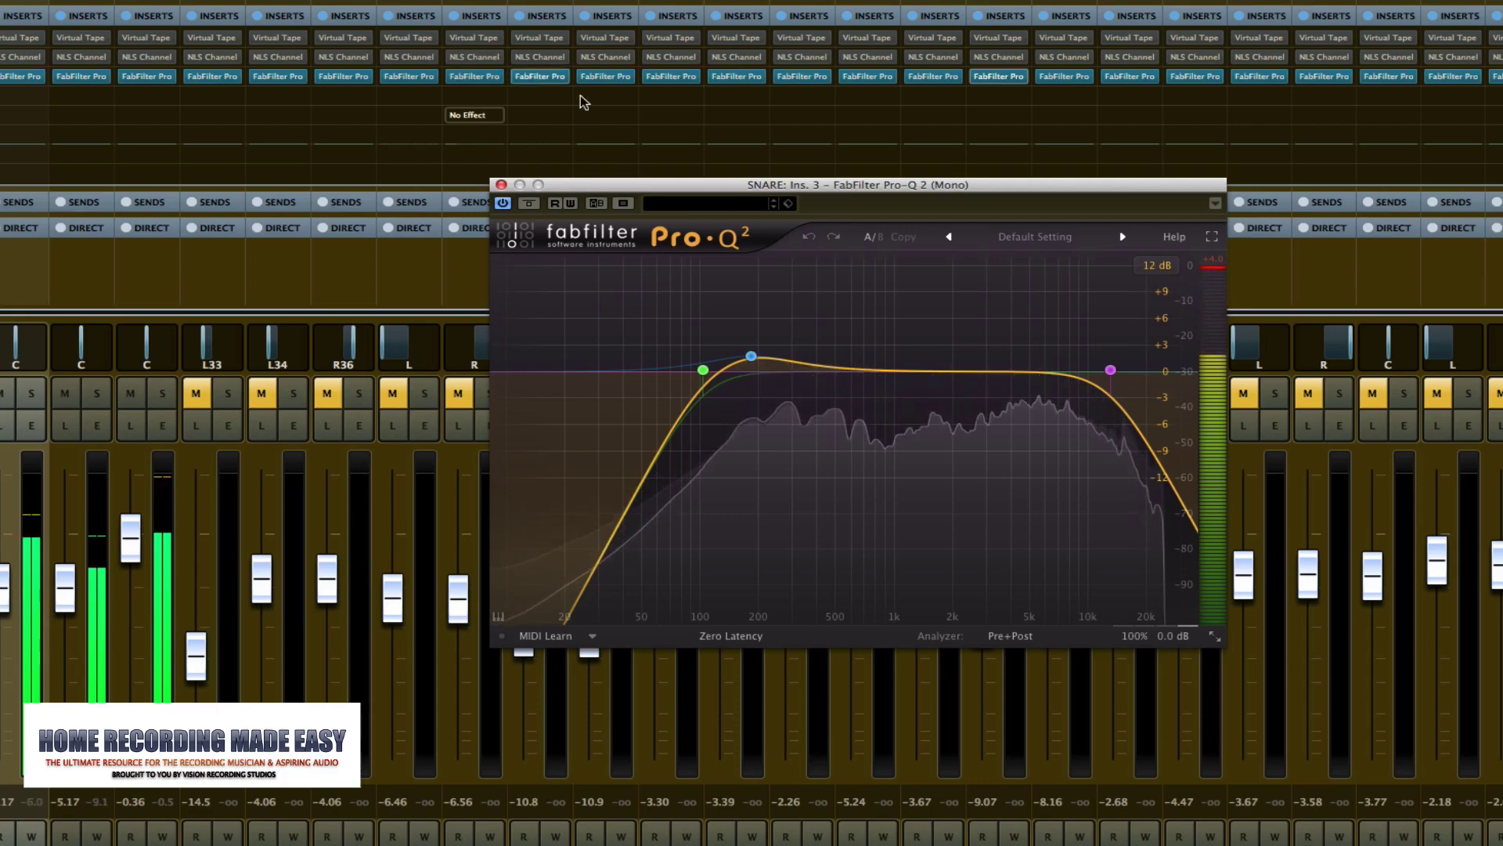
Audition the snare's low cut band in isolation, muting the two kick channels to hear the snare alone
{"action": "mouse_move", "coordinate": [702, 367]}
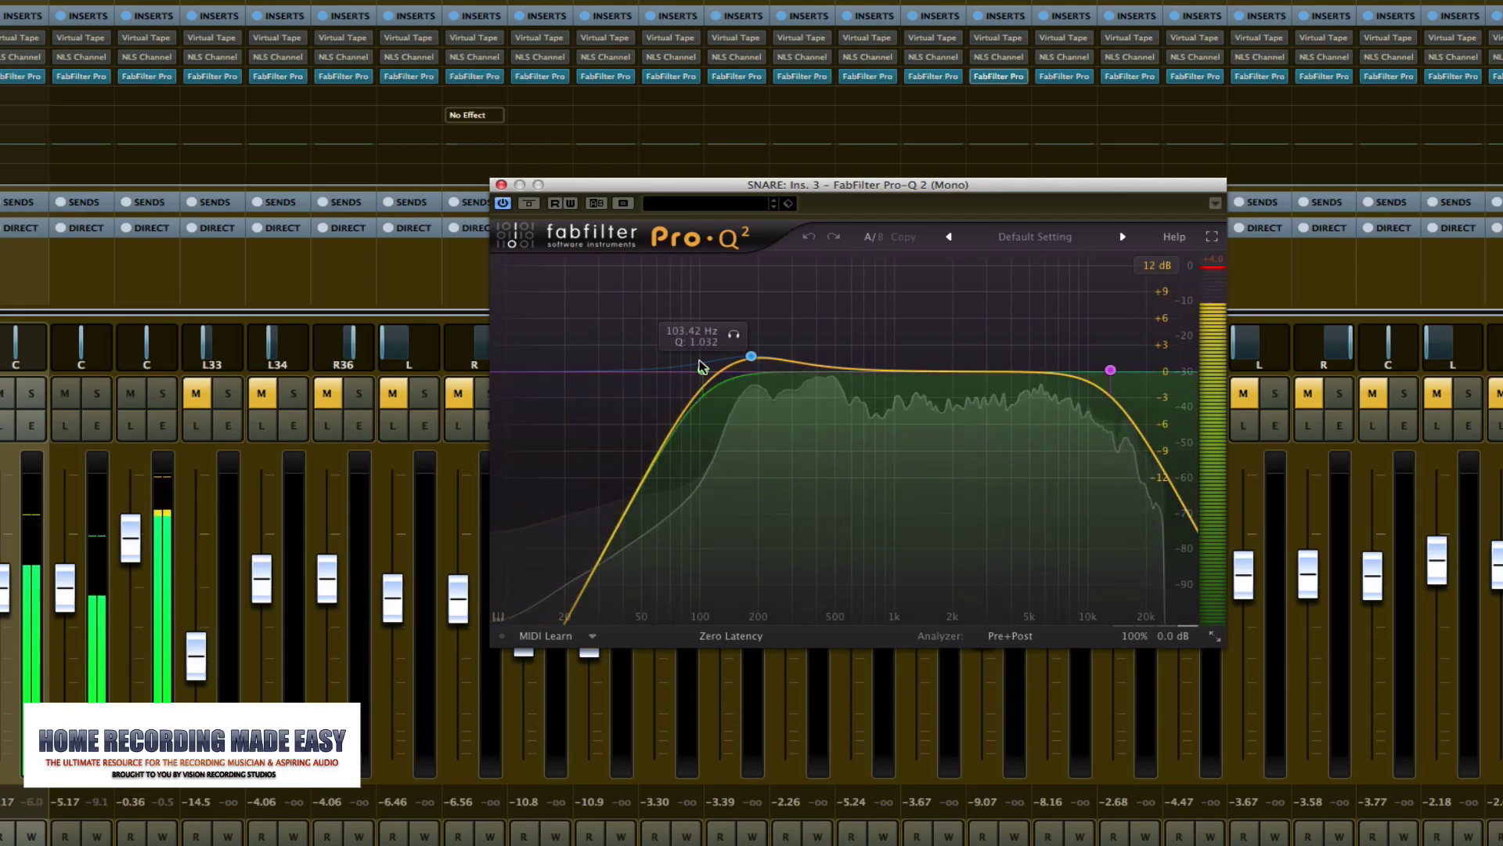
{"action": "left_click", "coordinate": [734, 335]}
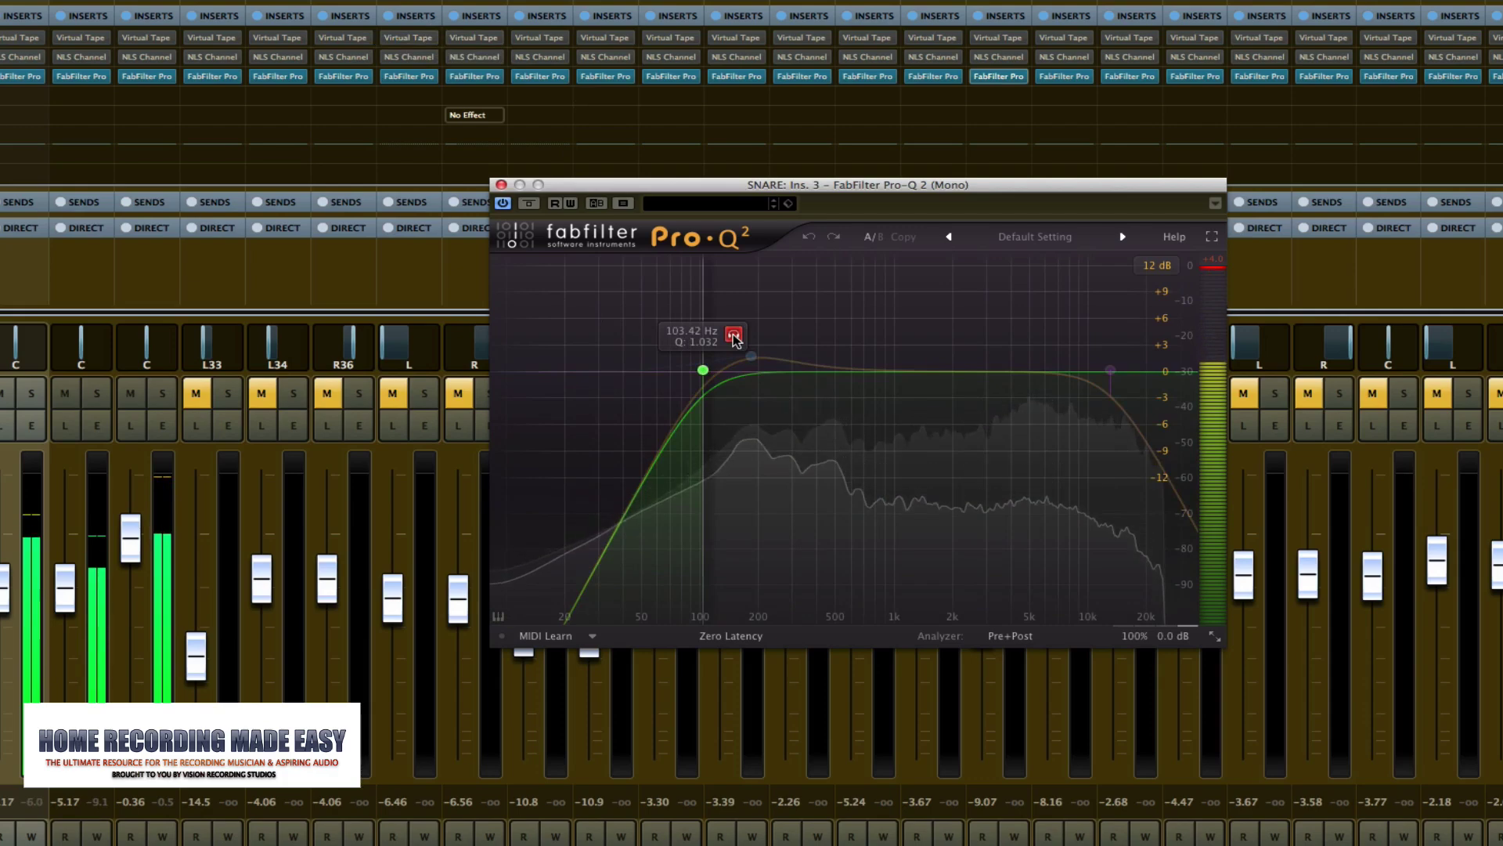
{"action": "left_click", "coordinate": [734, 335]}
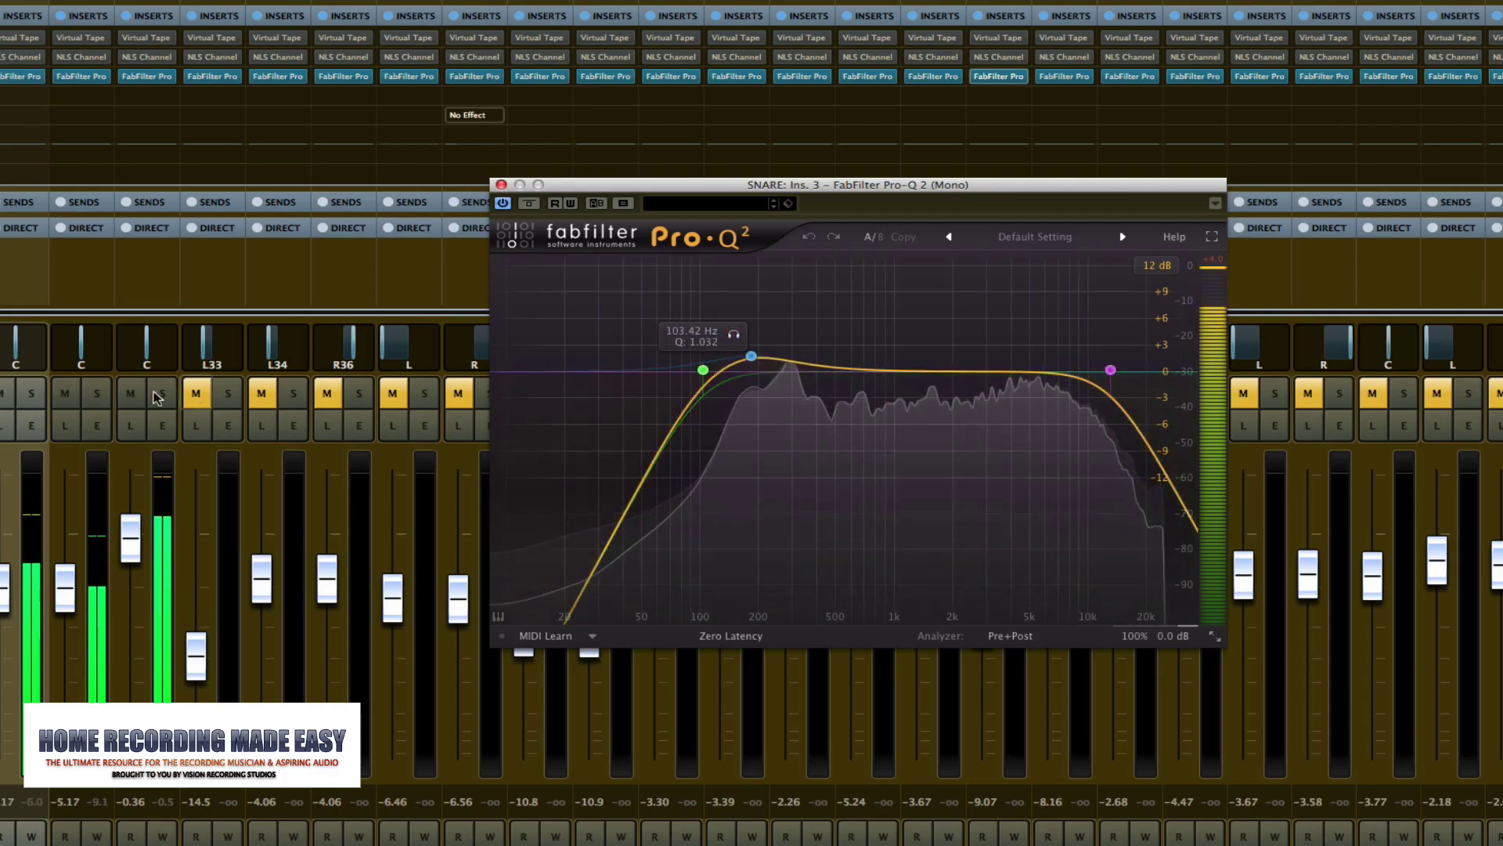
{"action": "left_click", "coordinate": [65, 393]}
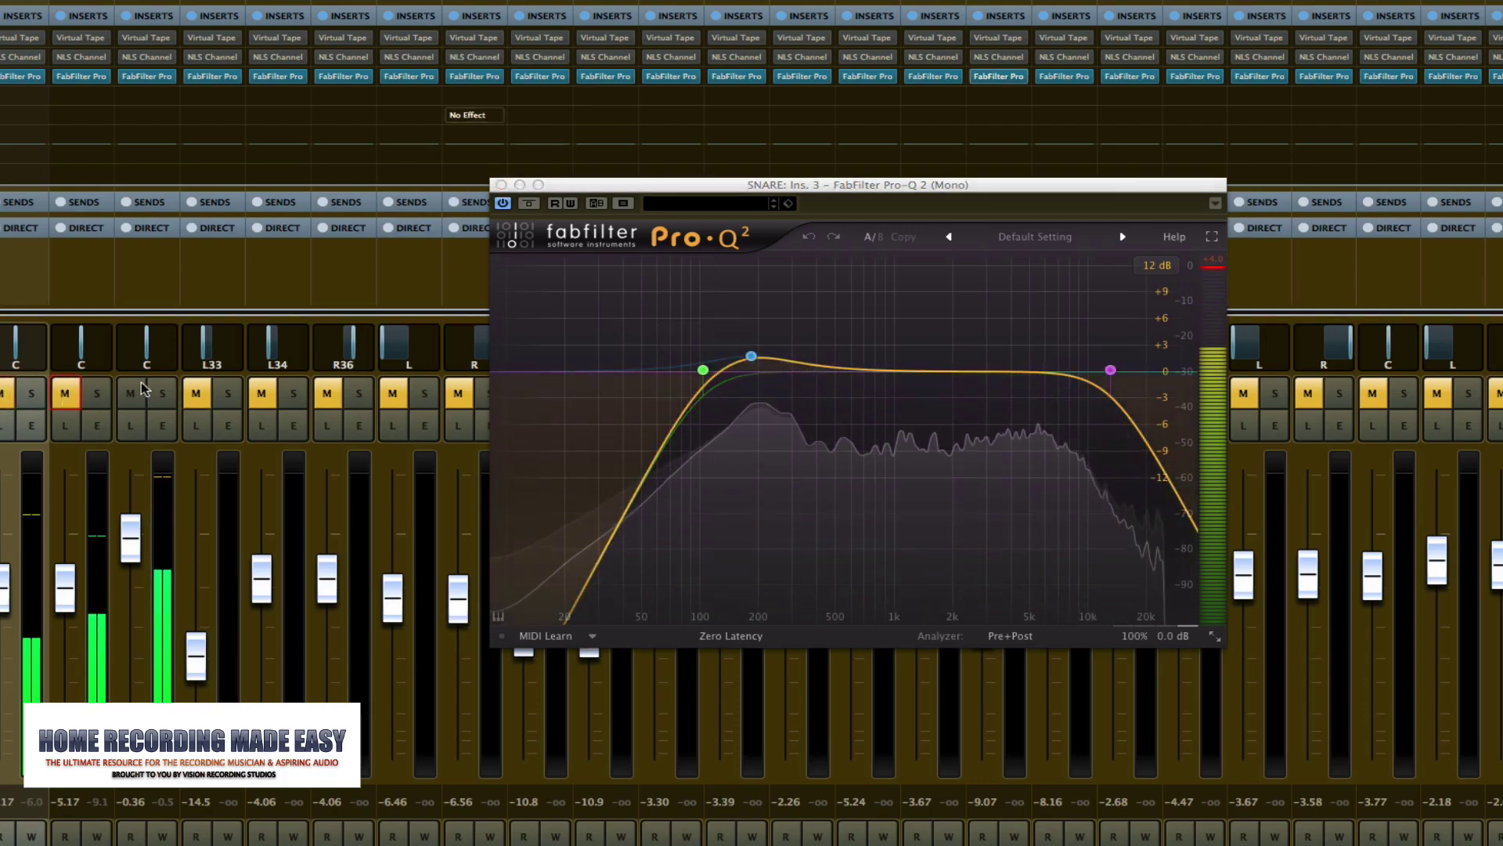
{"action": "mouse_move", "coordinate": [748, 338]}
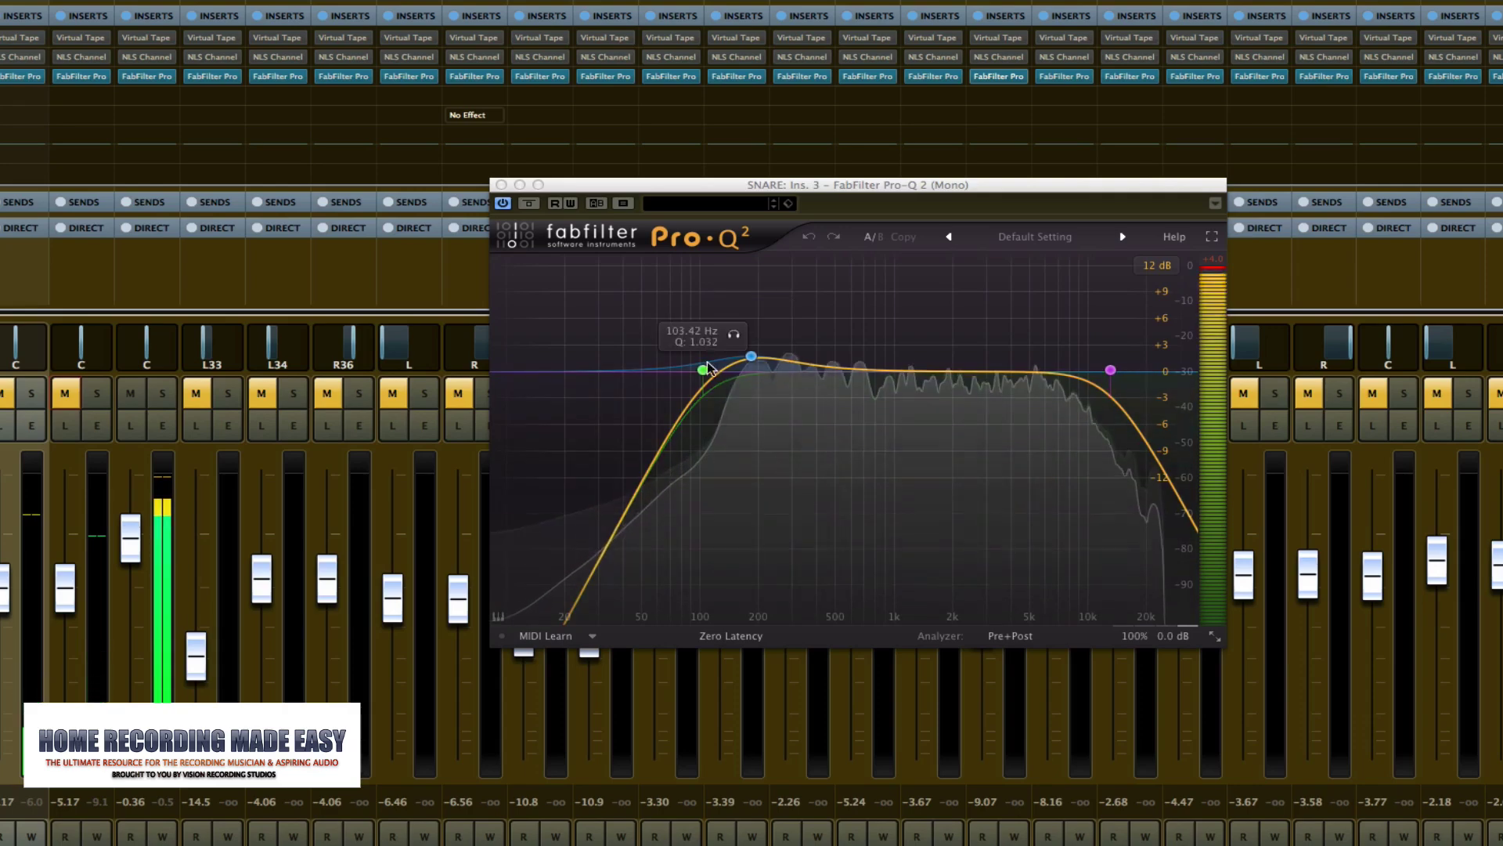
{"action": "left_click", "coordinate": [734, 336]}
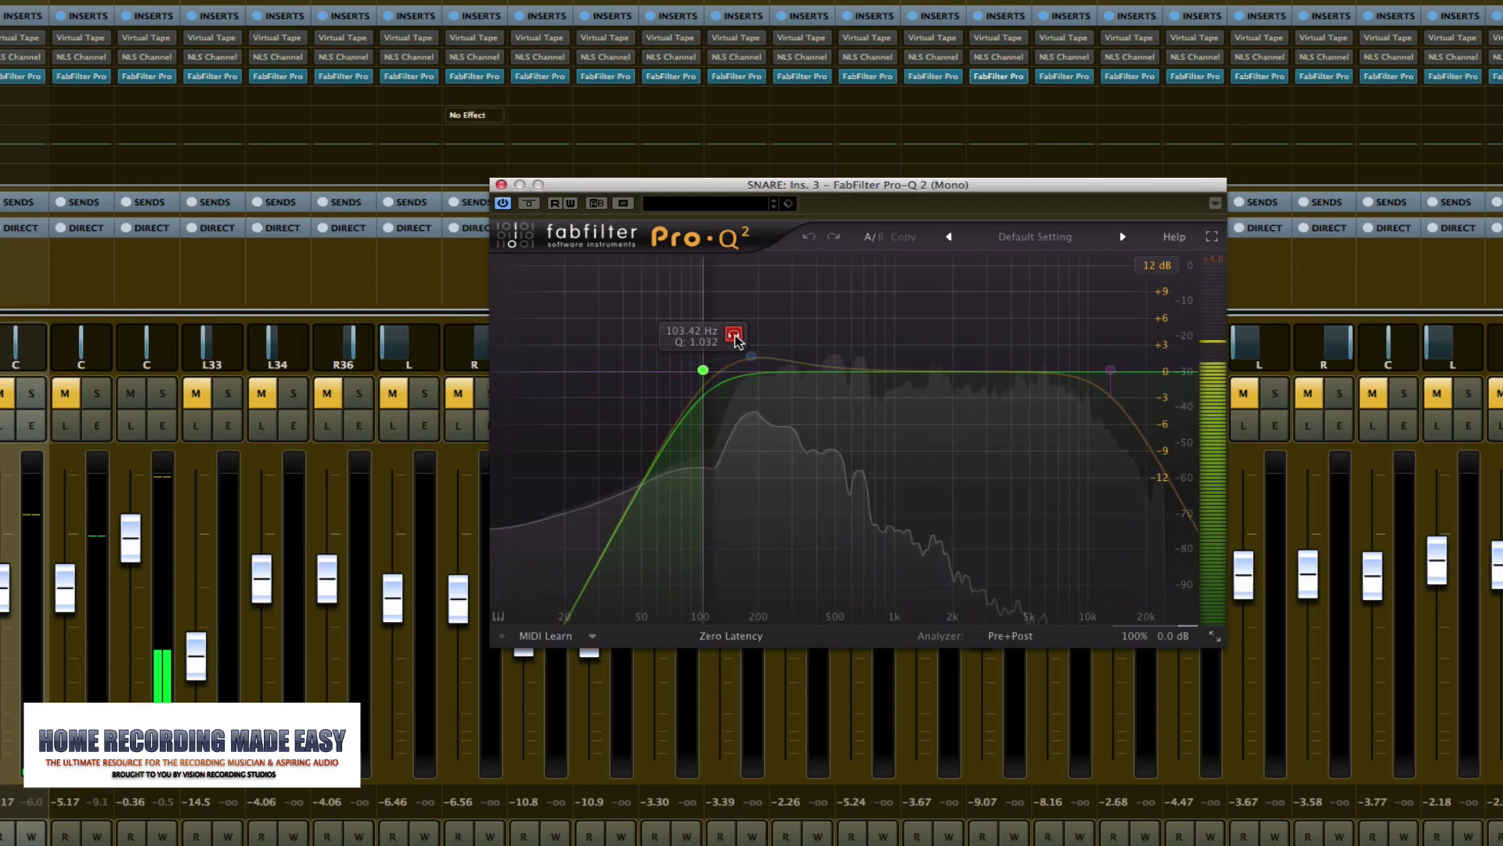
{"action": "left_click", "coordinate": [734, 336]}
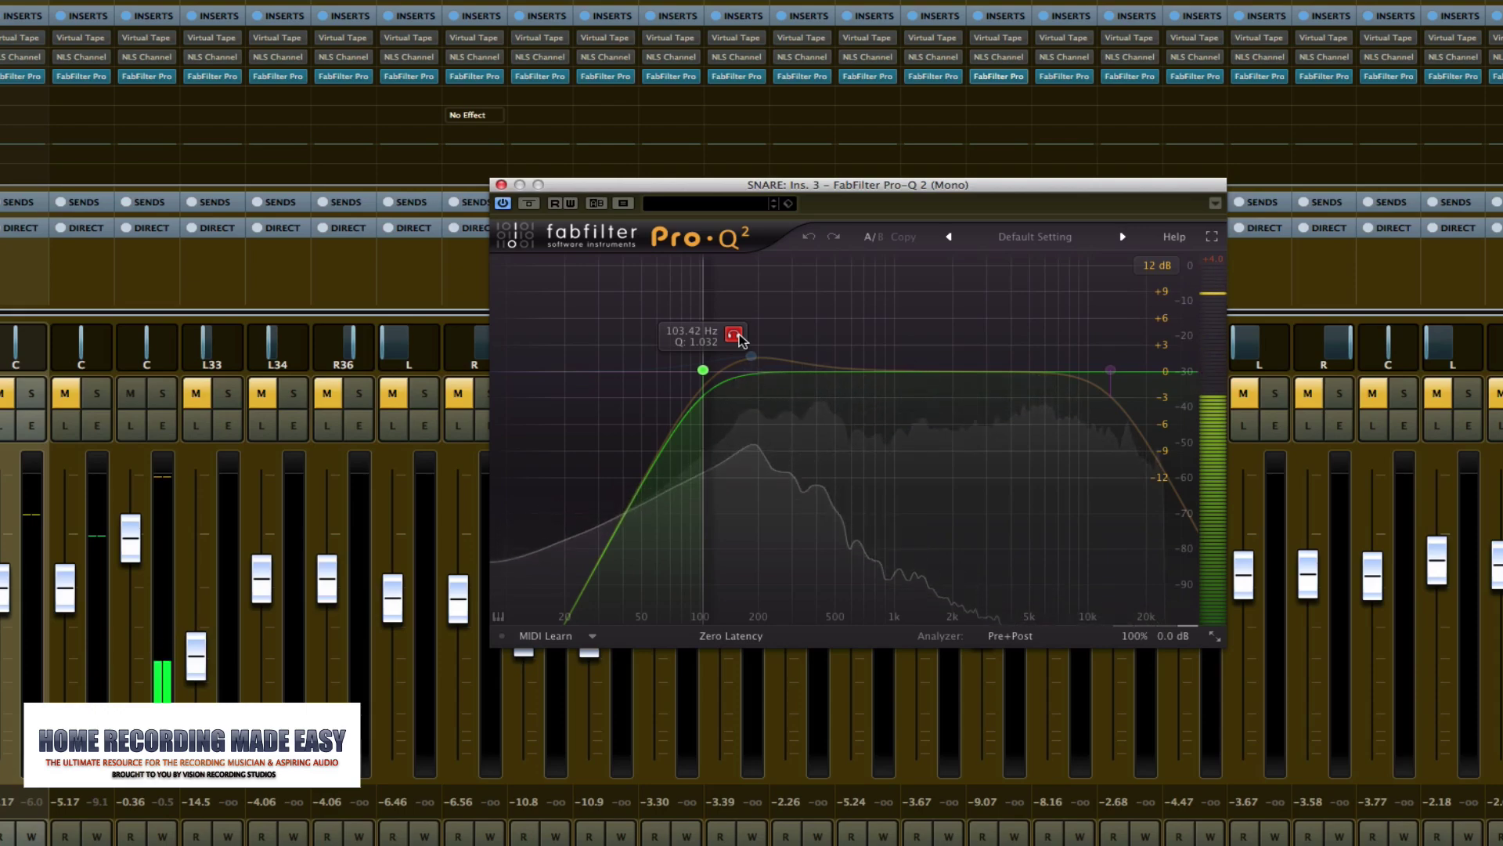
{"action": "left_click", "coordinate": [734, 336]}
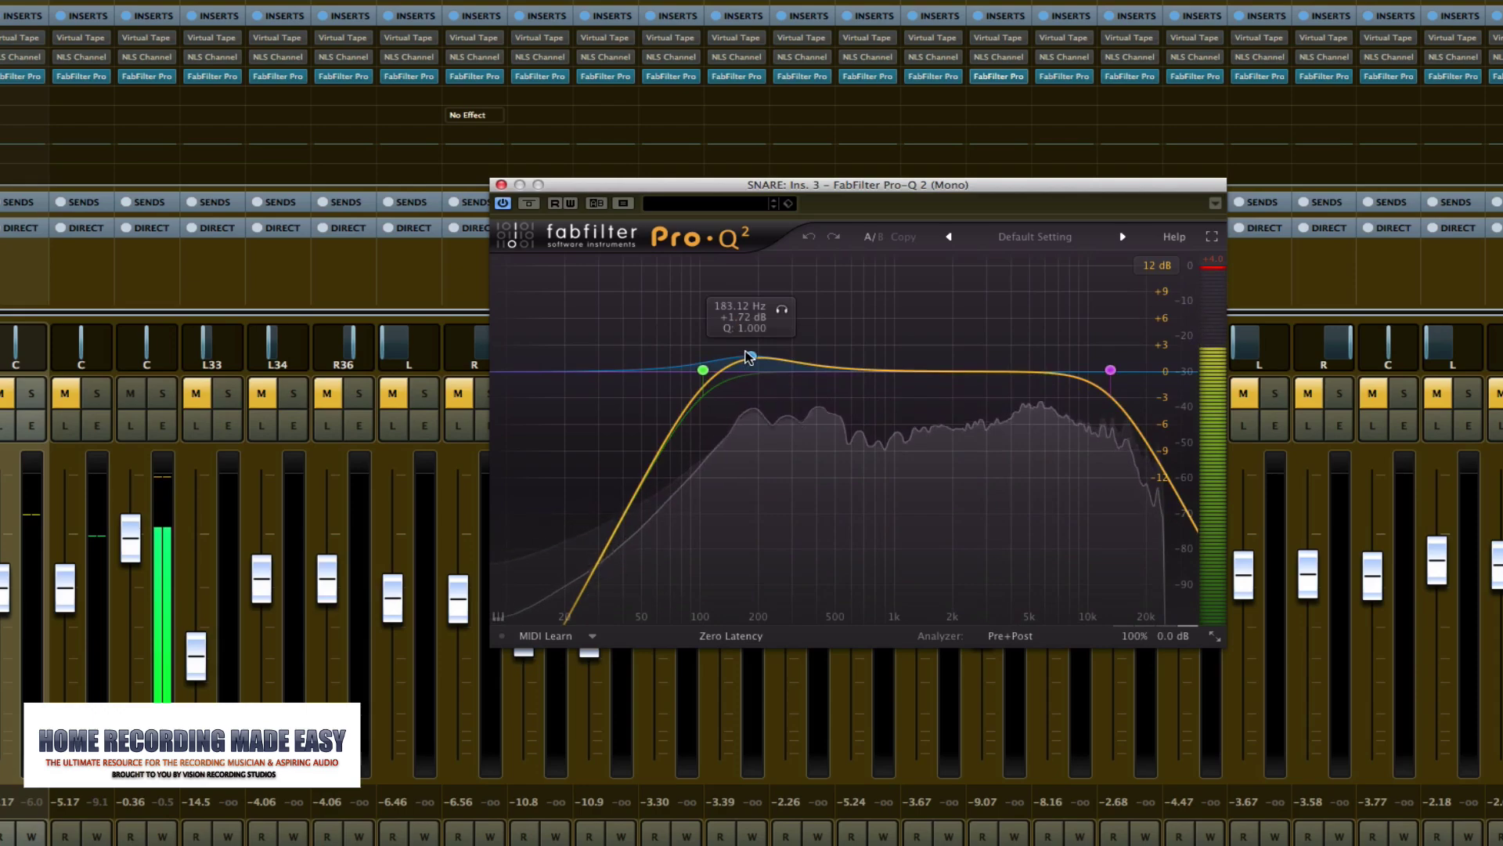
Raise the snare's bell boost at about 183 Hz to just under +3 dB
{"action": "left_click", "coordinate": [750, 356]}
{"action": "left_click_drag", "start_coordinate": [750, 356], "coordinate": [752, 347]}
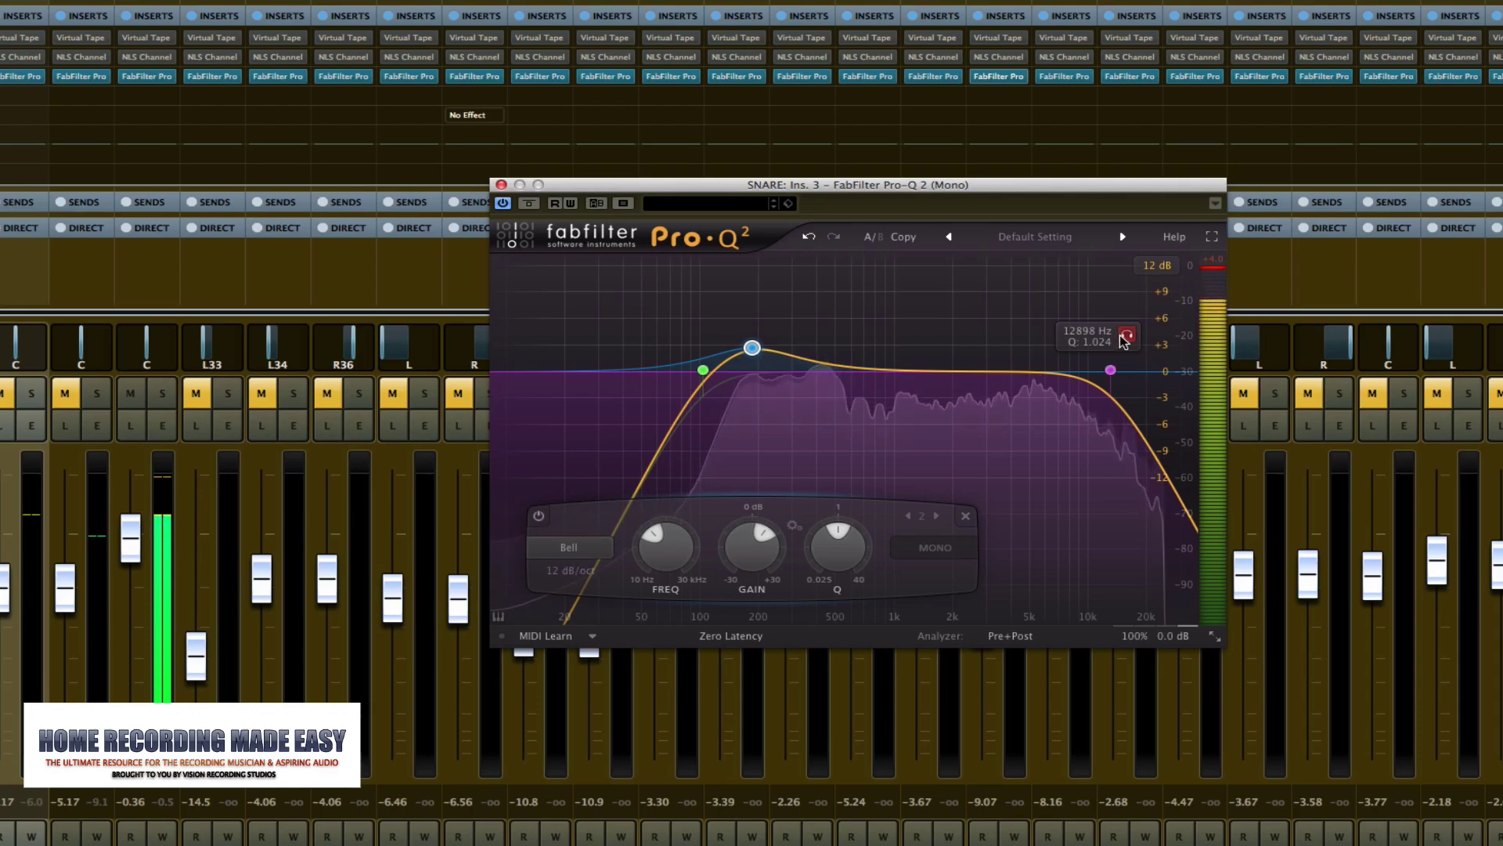
Steepen the snare's high cut to 18 dB/oct, auditioning that band in isolation before and after the change
{"action": "left_click", "coordinate": [1125, 337]}
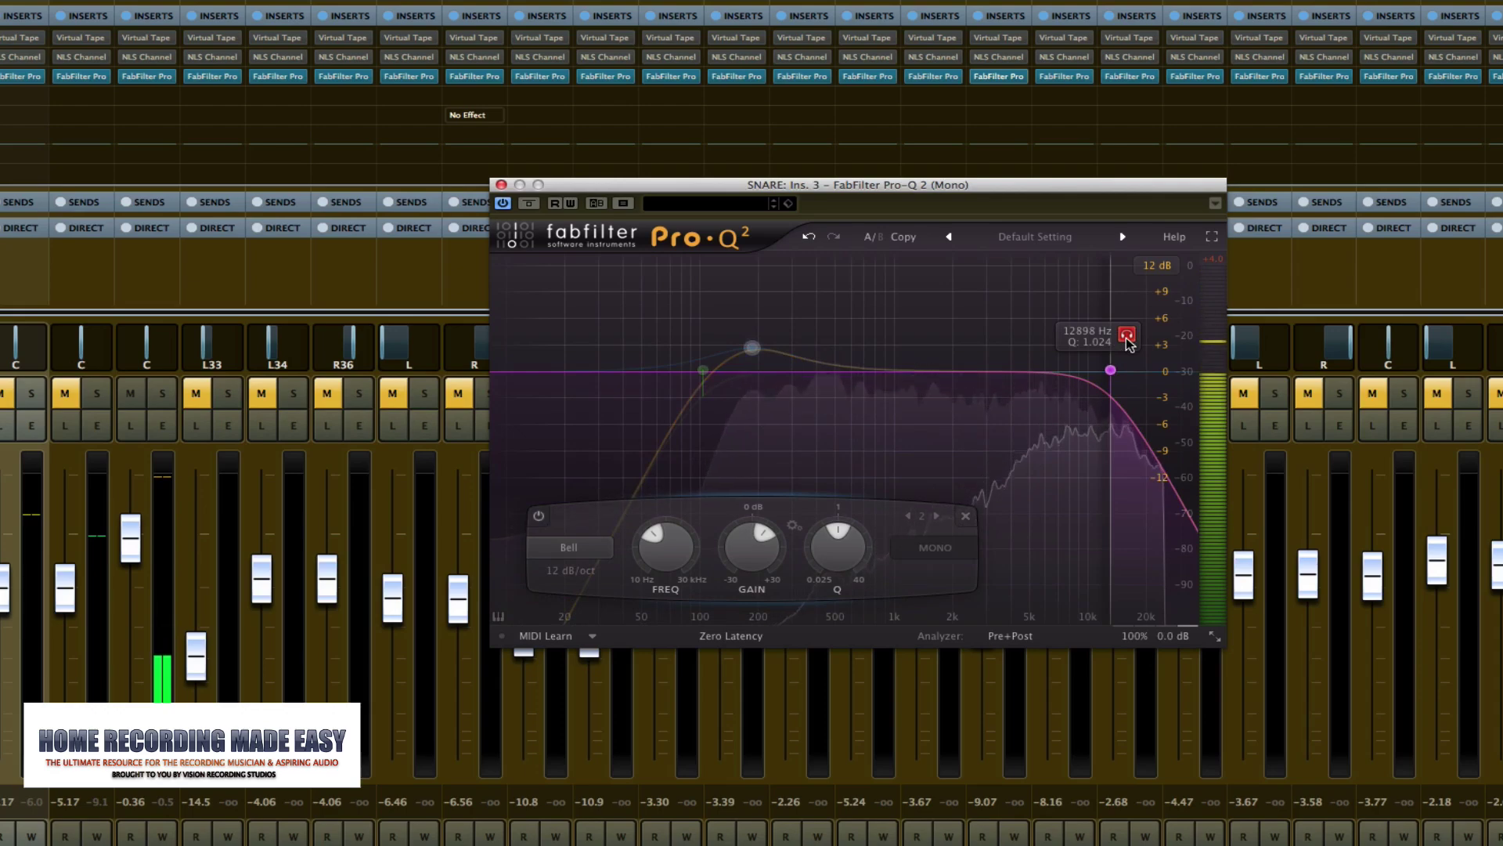
{"action": "left_click", "coordinate": [1127, 337]}
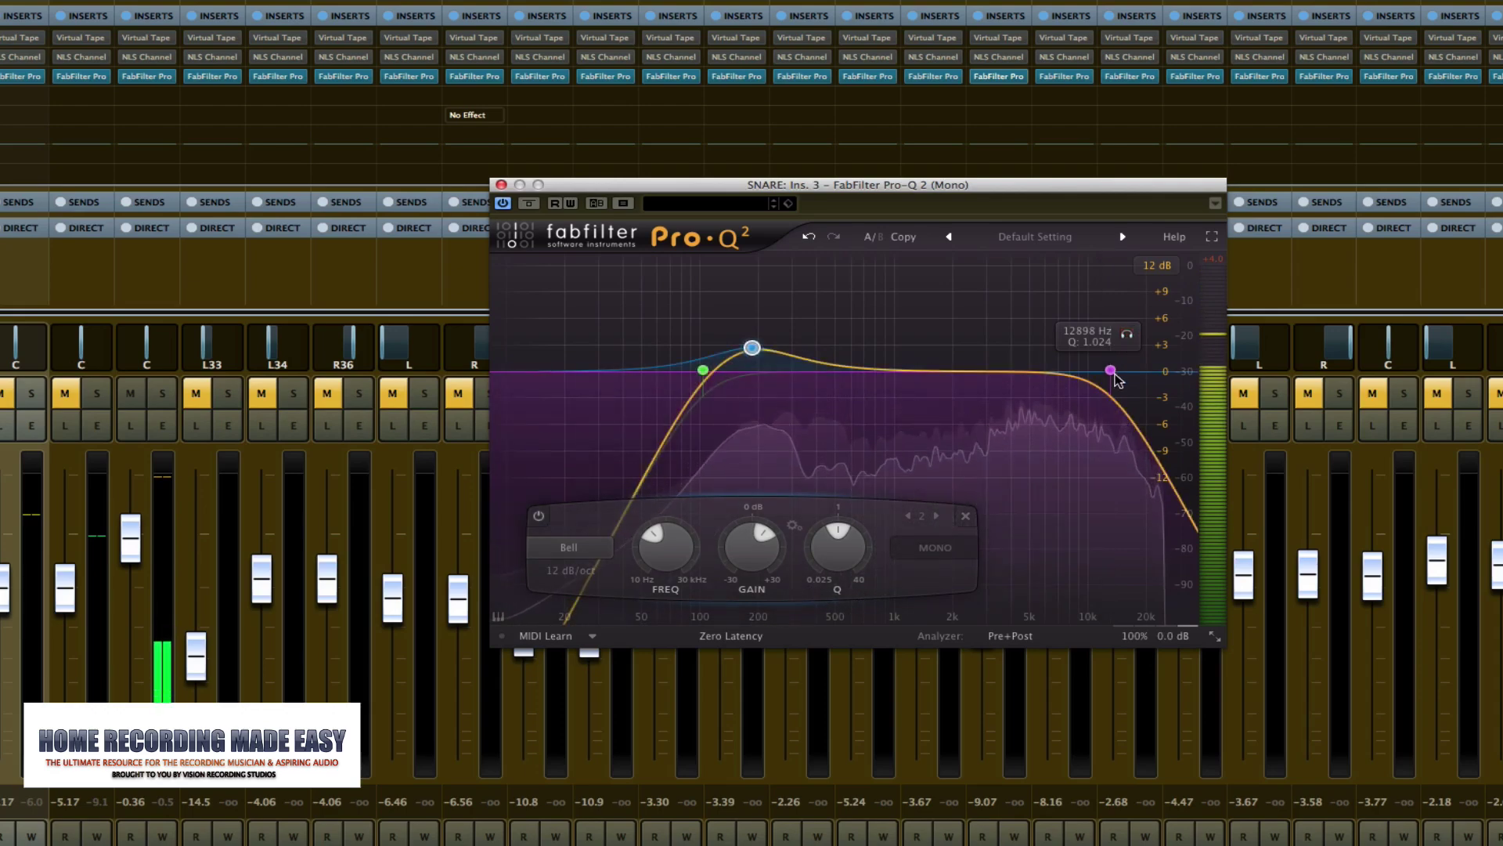
{"action": "right_click", "coordinate": [1111, 373]}
{"action": "mouse_move", "coordinate": [1144, 423]}
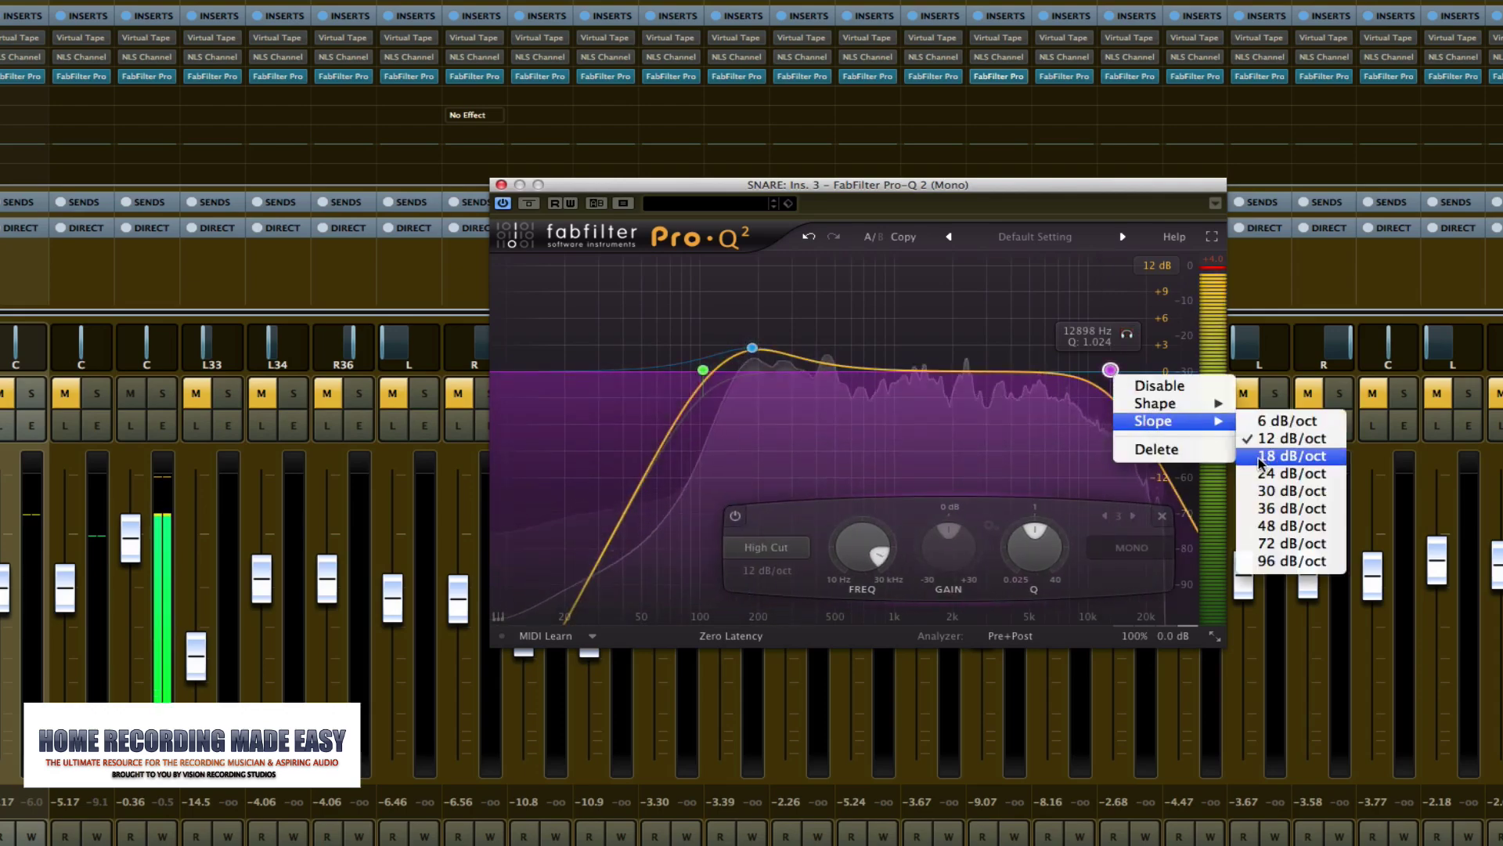
{"action": "left_click", "coordinate": [1292, 447]}
{"action": "left_click", "coordinate": [1126, 336]}
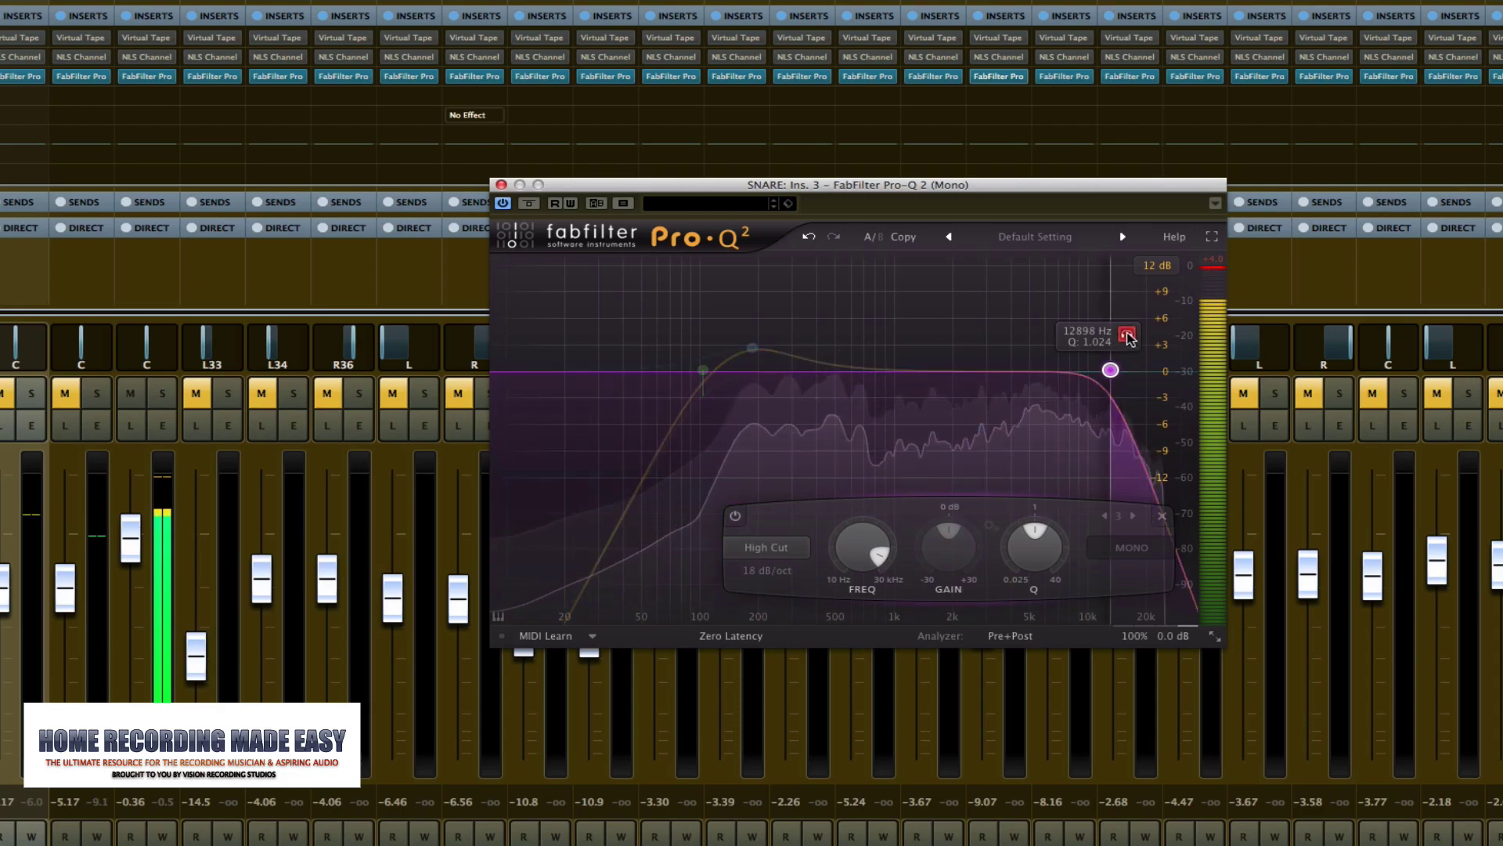
{"action": "left_click", "coordinate": [1127, 336]}
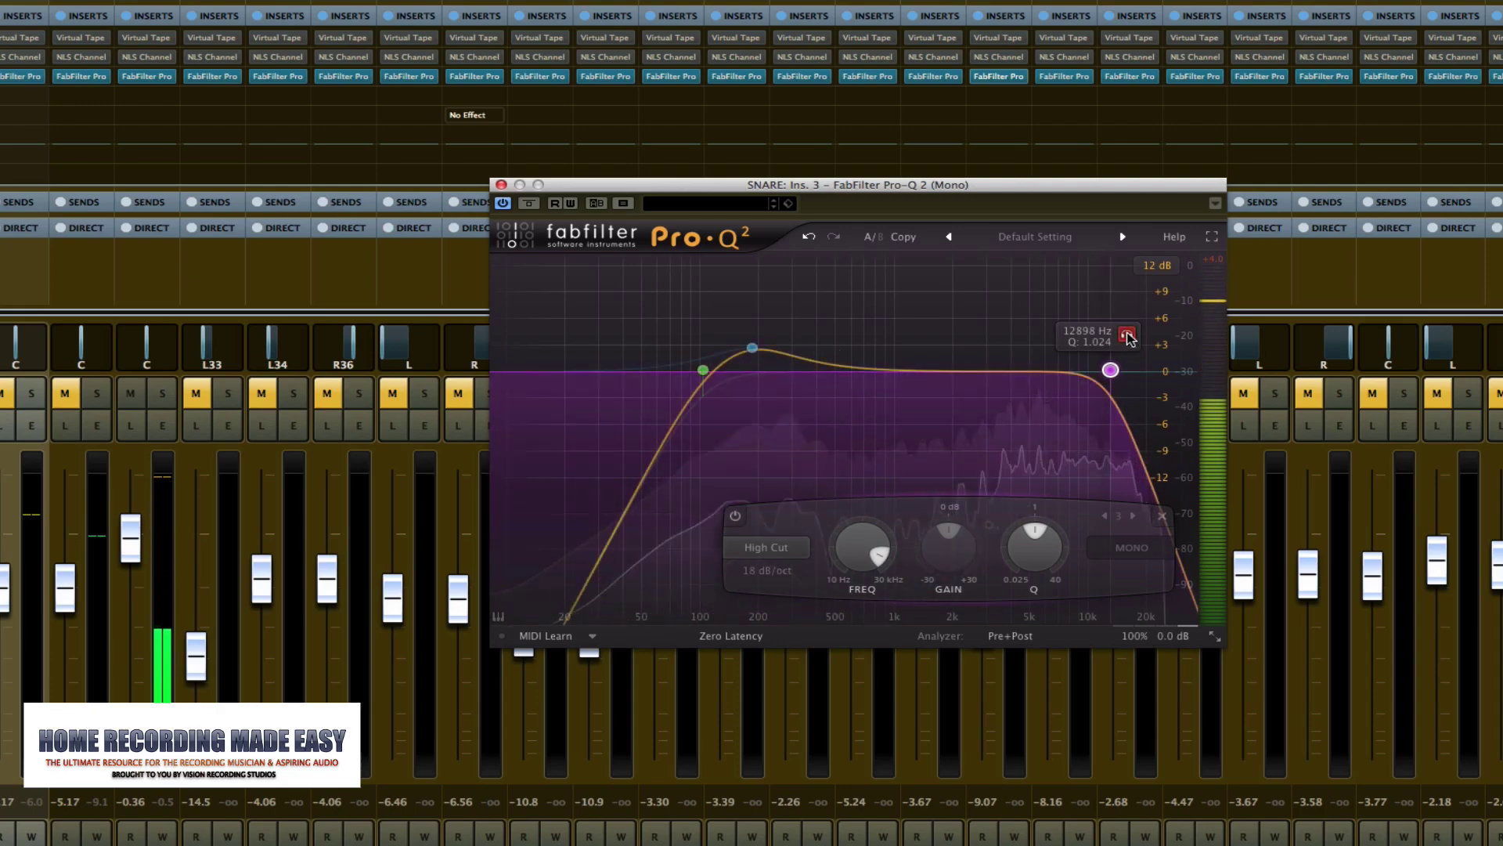
Close the snare's EQ window and check the EQ curve of the BASS di channel
{"action": "mouse_move", "coordinate": [685, 340]}
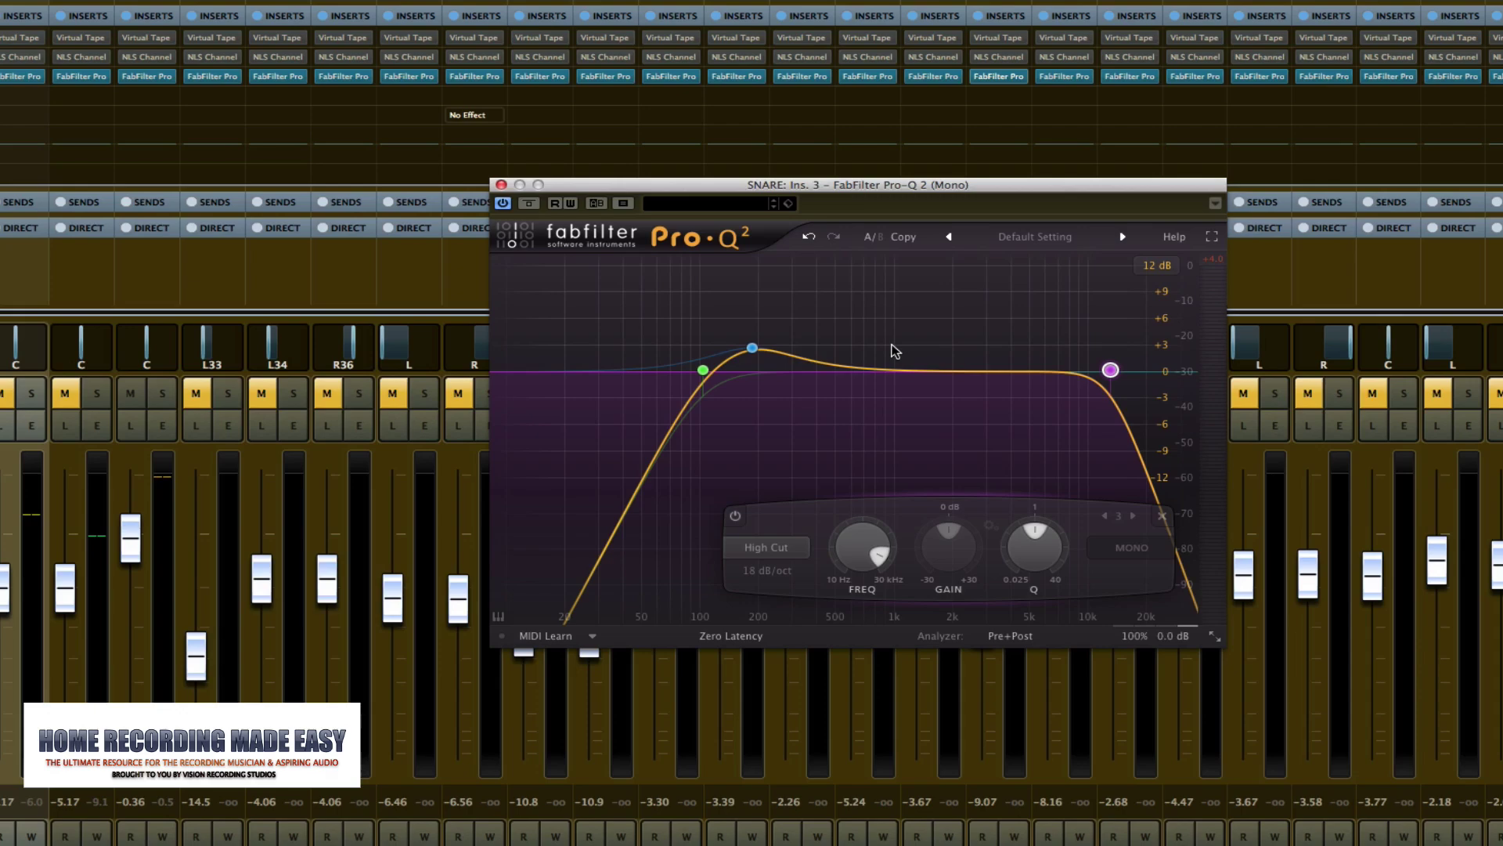
{"action": "left_click", "coordinate": [501, 185]}
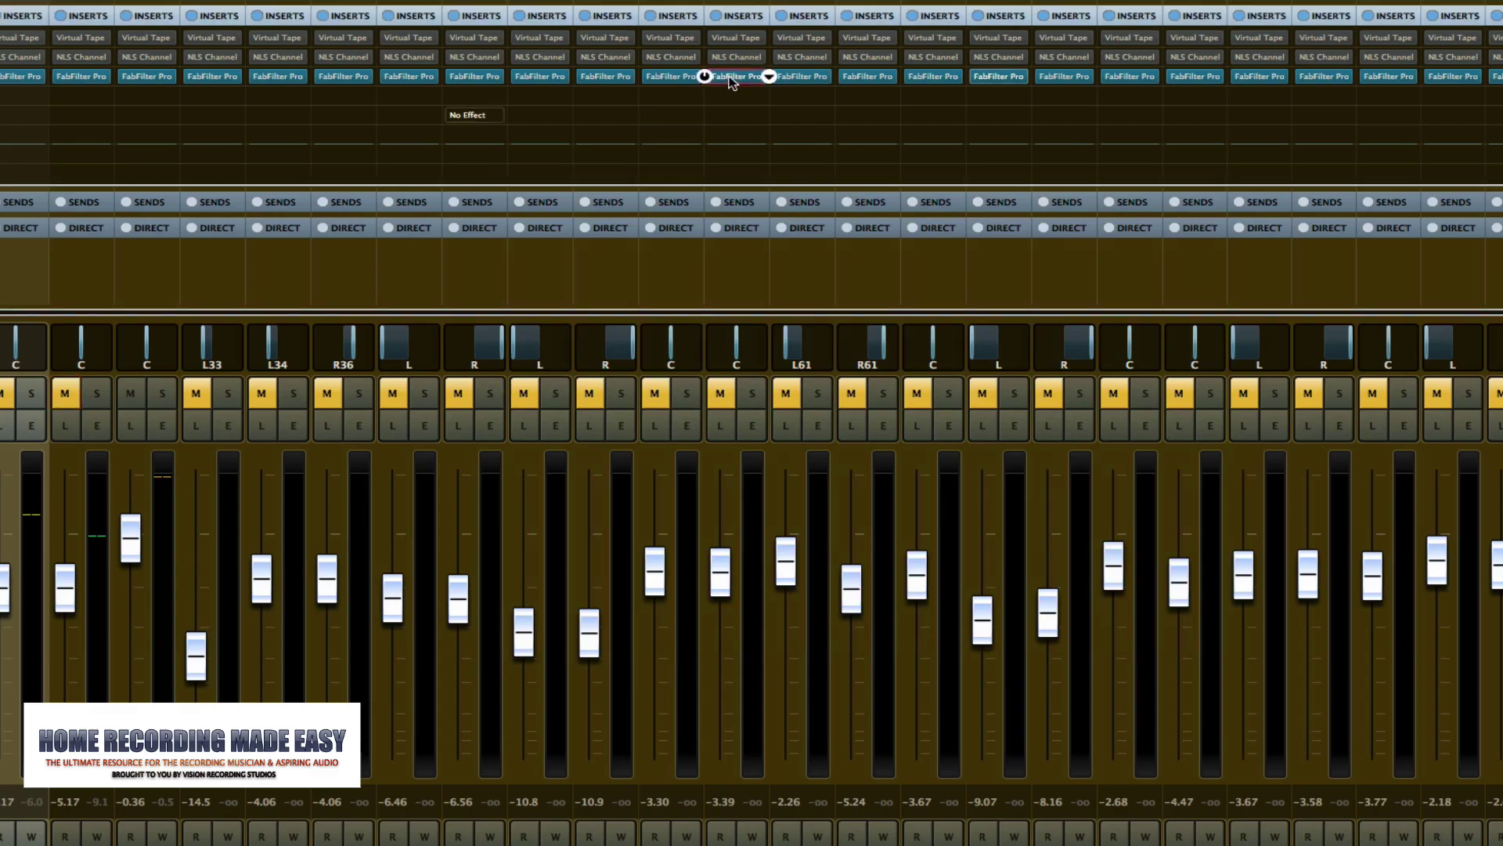
{"action": "left_click", "coordinate": [728, 76]}
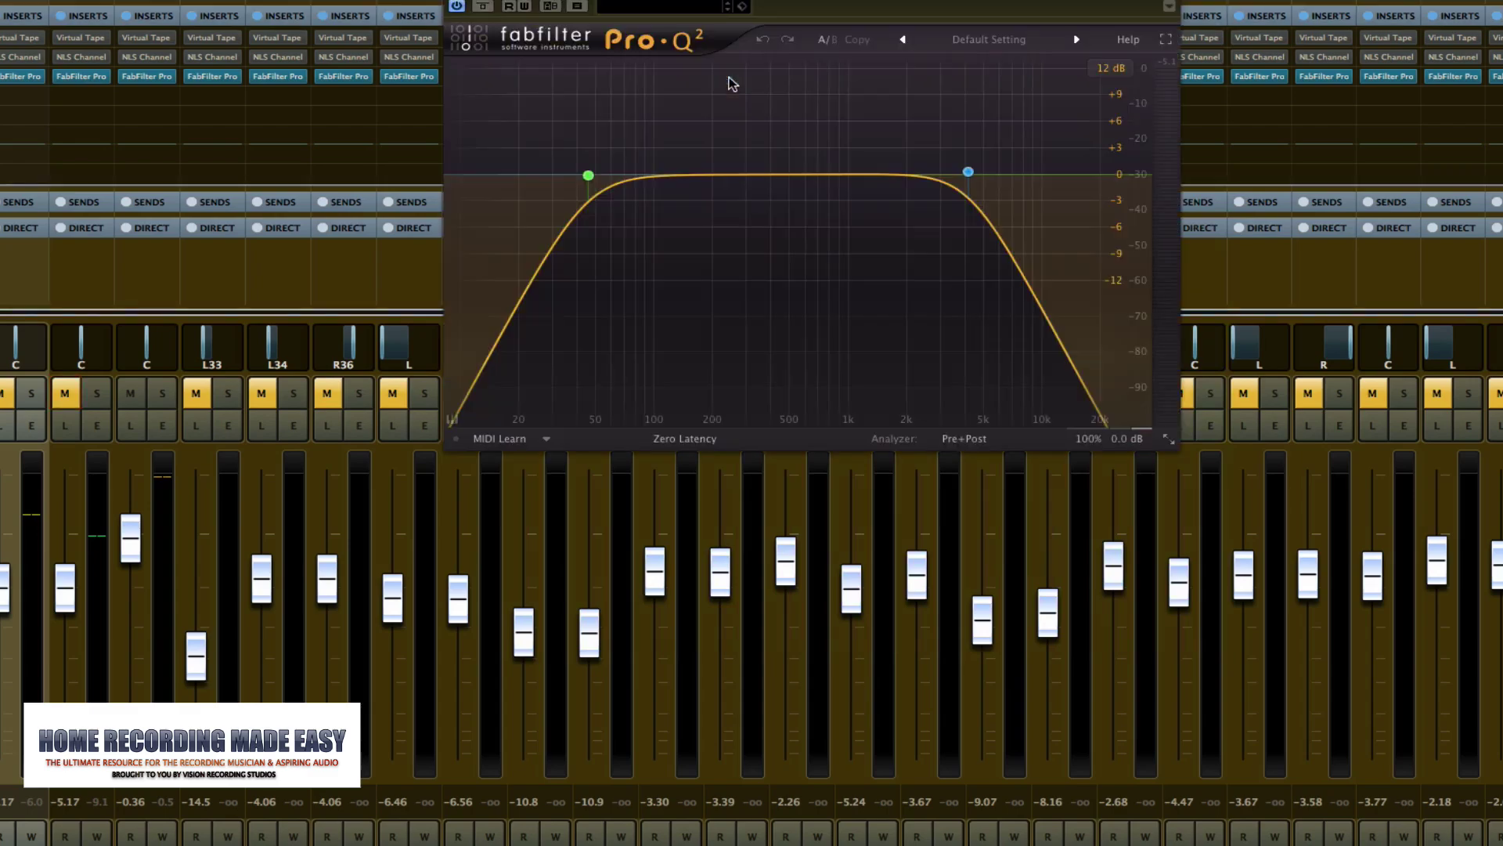
{"action": "left_click", "coordinate": [475, 12]}
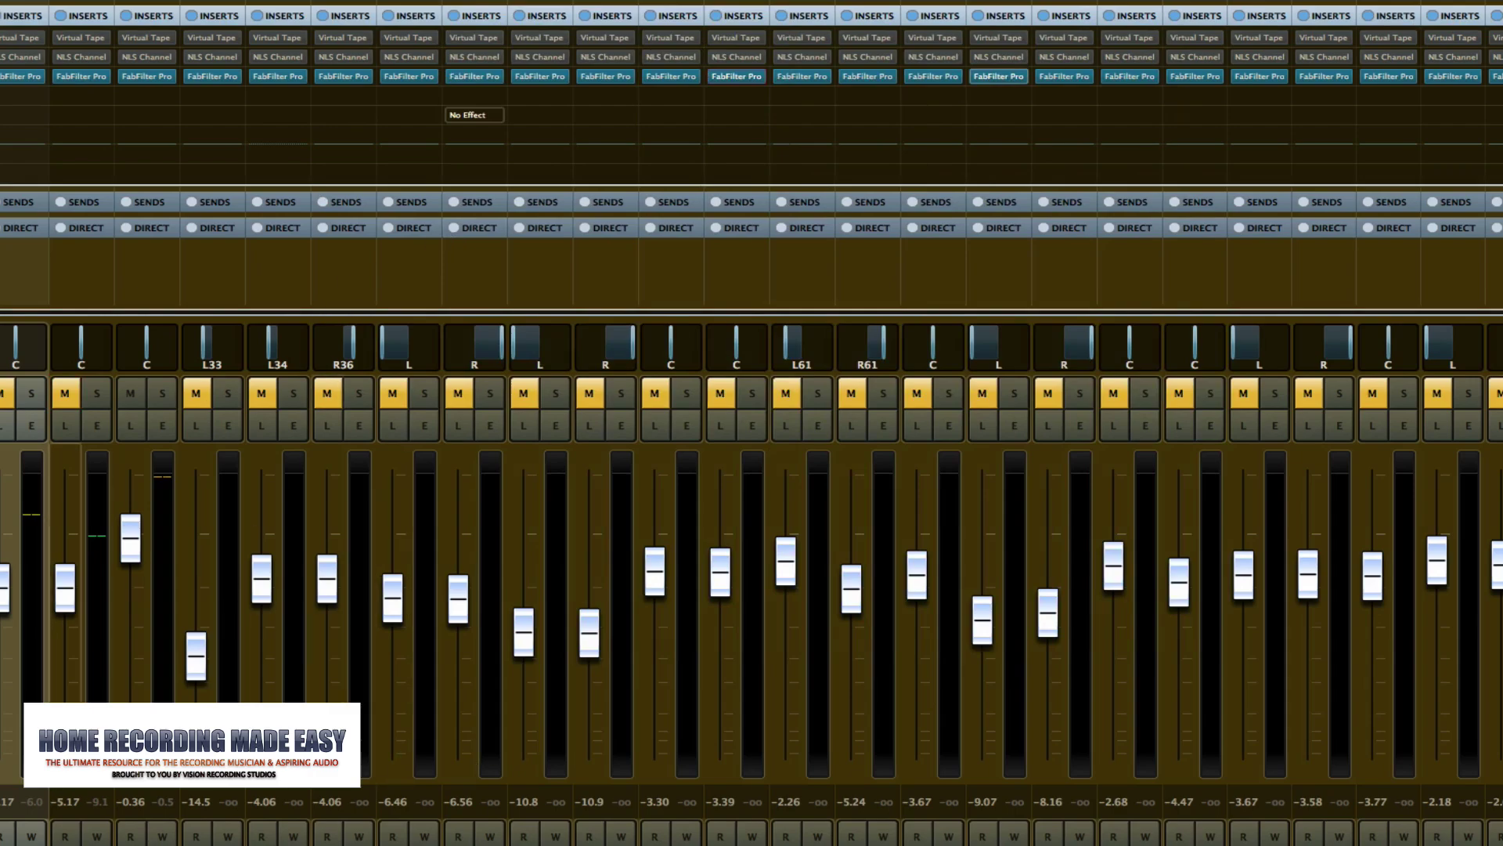
Select all track channels up to LEAD VOX in the mixer and unmute them together
{"action": "left_click", "coordinate": [24, 344]}
{"action": "left_click", "coordinate": [657, 743]}
{"action": "scroll", "coordinate": [666, 739], "scroll_direction": "down", "scroll_amount": 3}
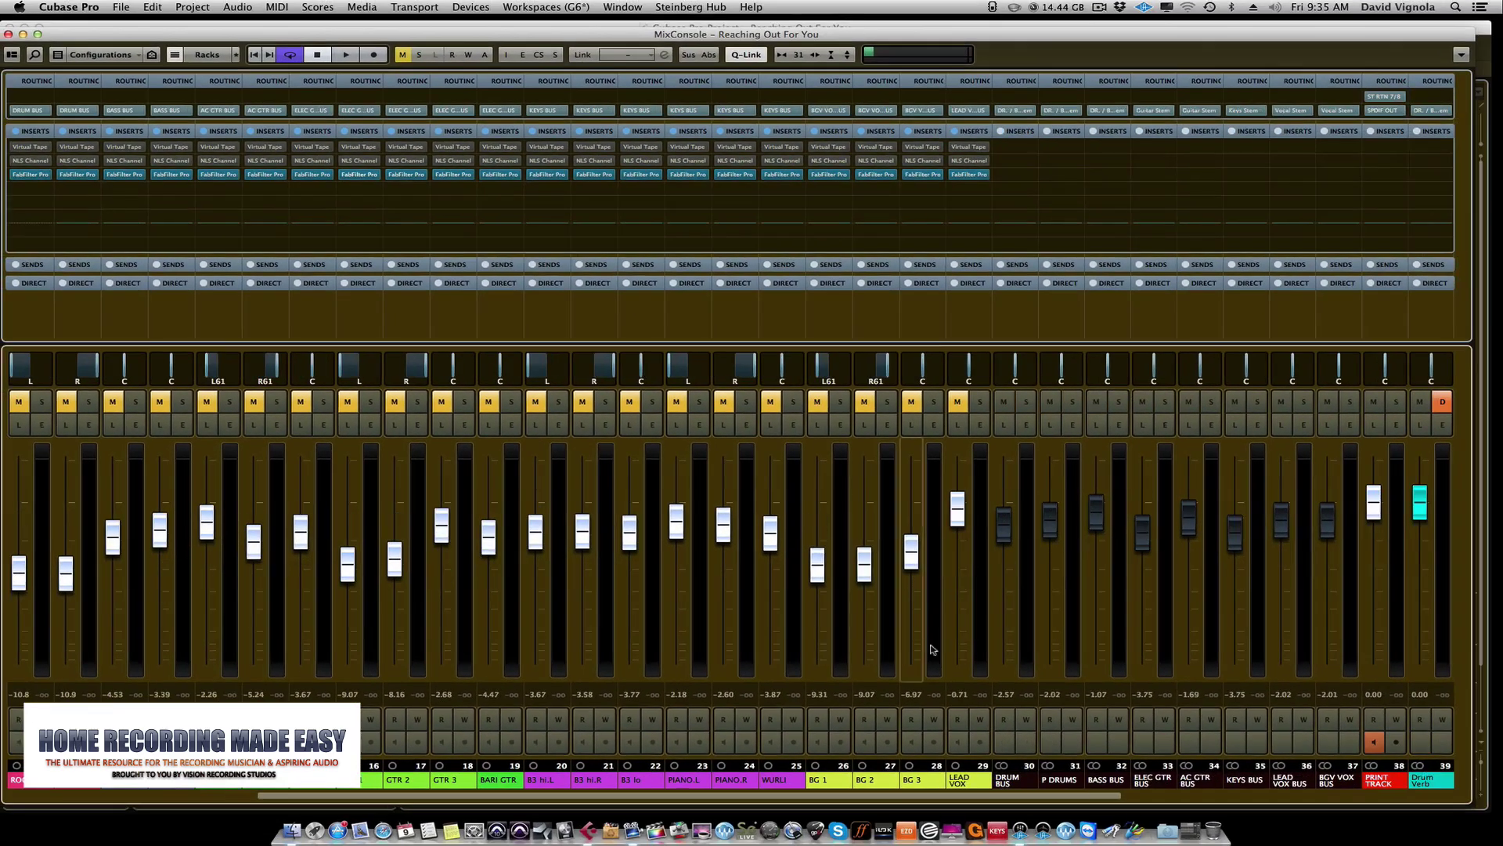
{"action": "left_click", "coordinate": [985, 642]}
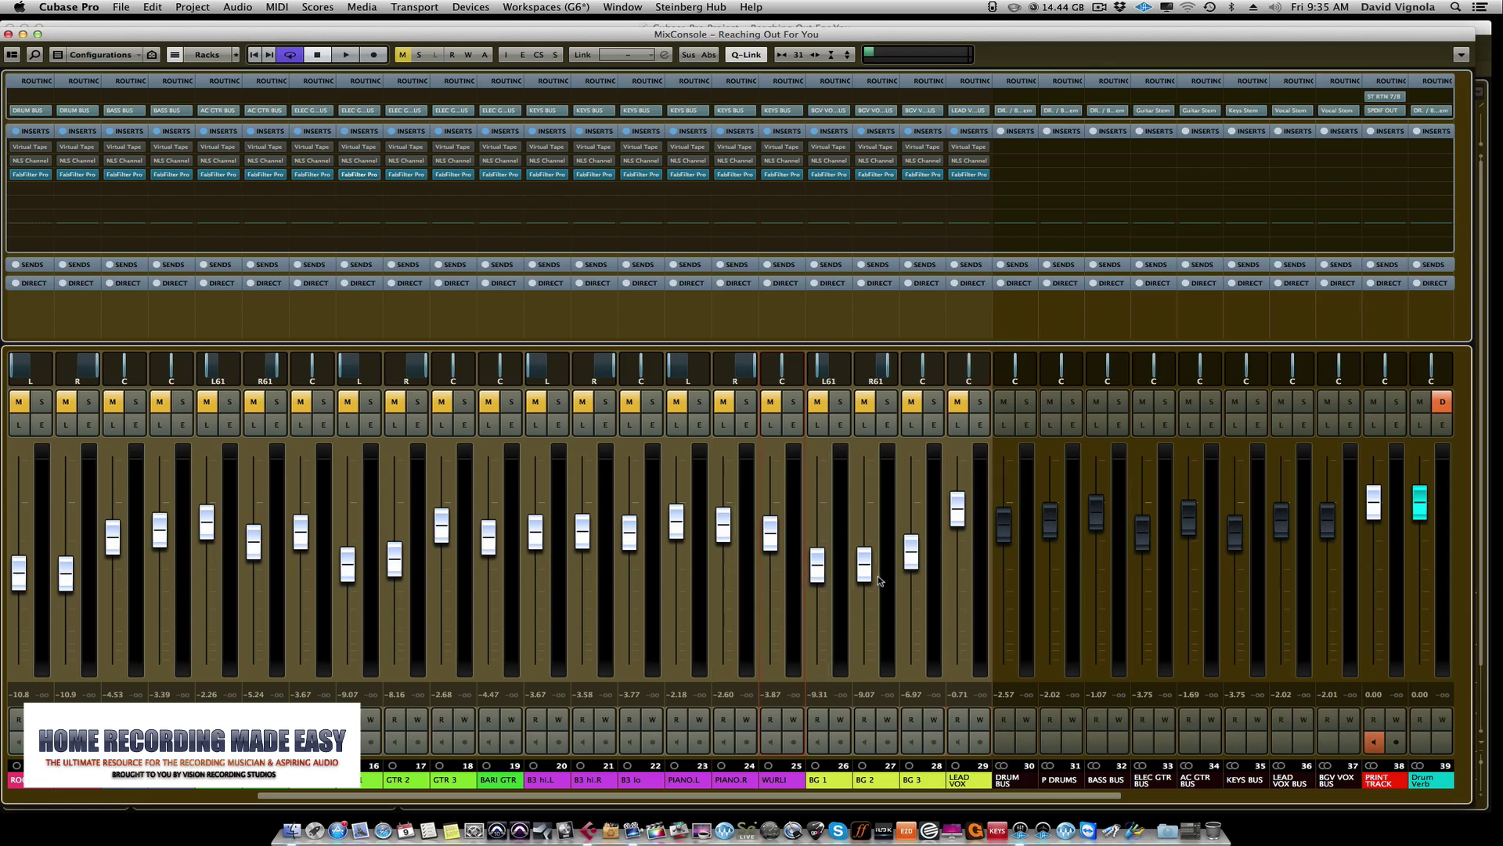
{"action": "left_click", "coordinate": [959, 403], "text": "super"}
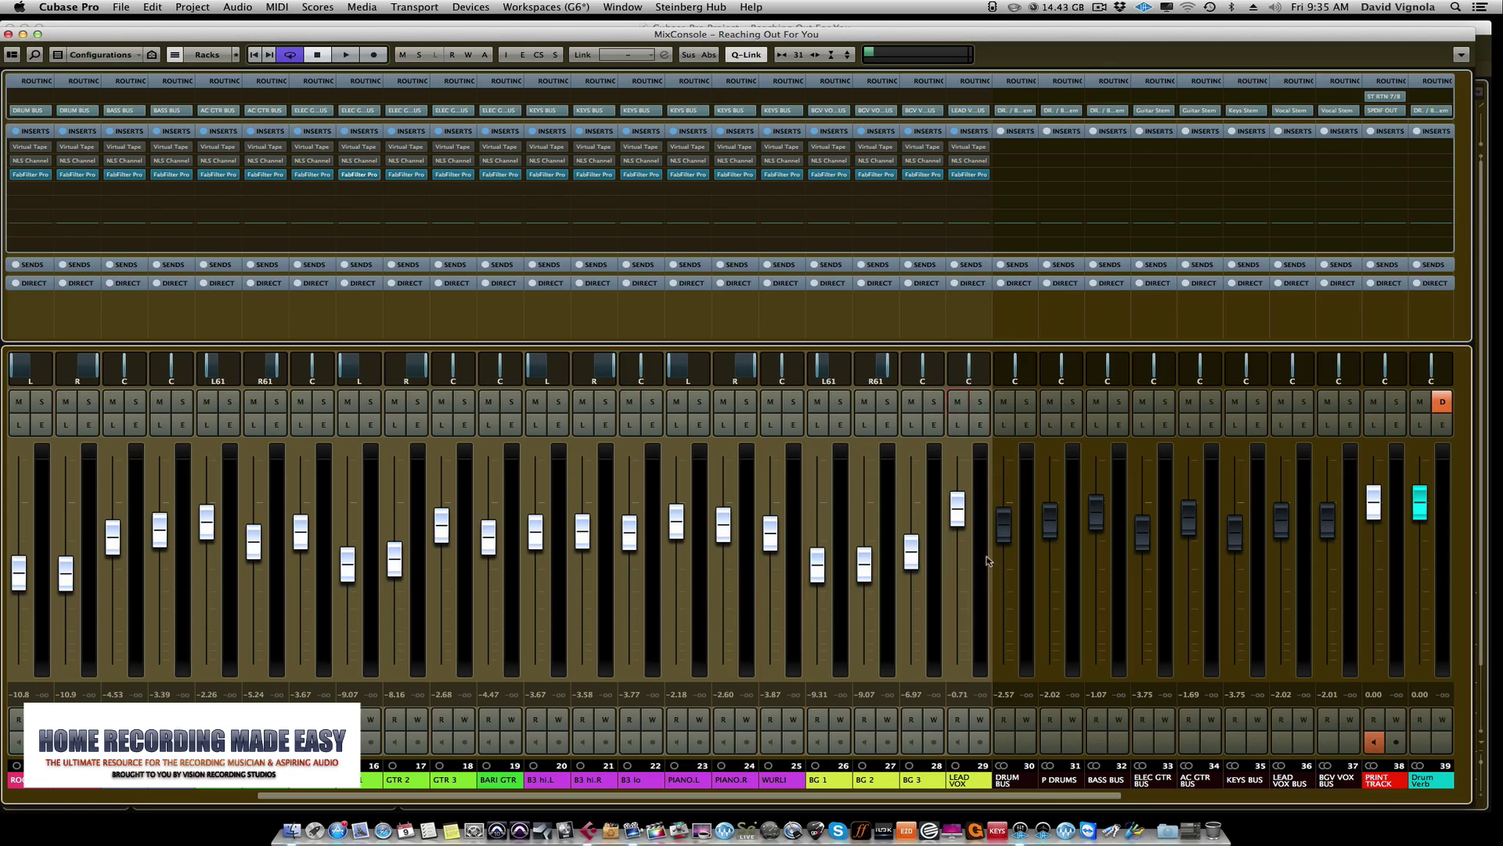
Mute the LEAD VOX channel and the background vocal channels BG 1, BG 2 and BG 3
{"action": "left_click", "coordinate": [952, 501]}
{"action": "left_click", "coordinate": [958, 403]}
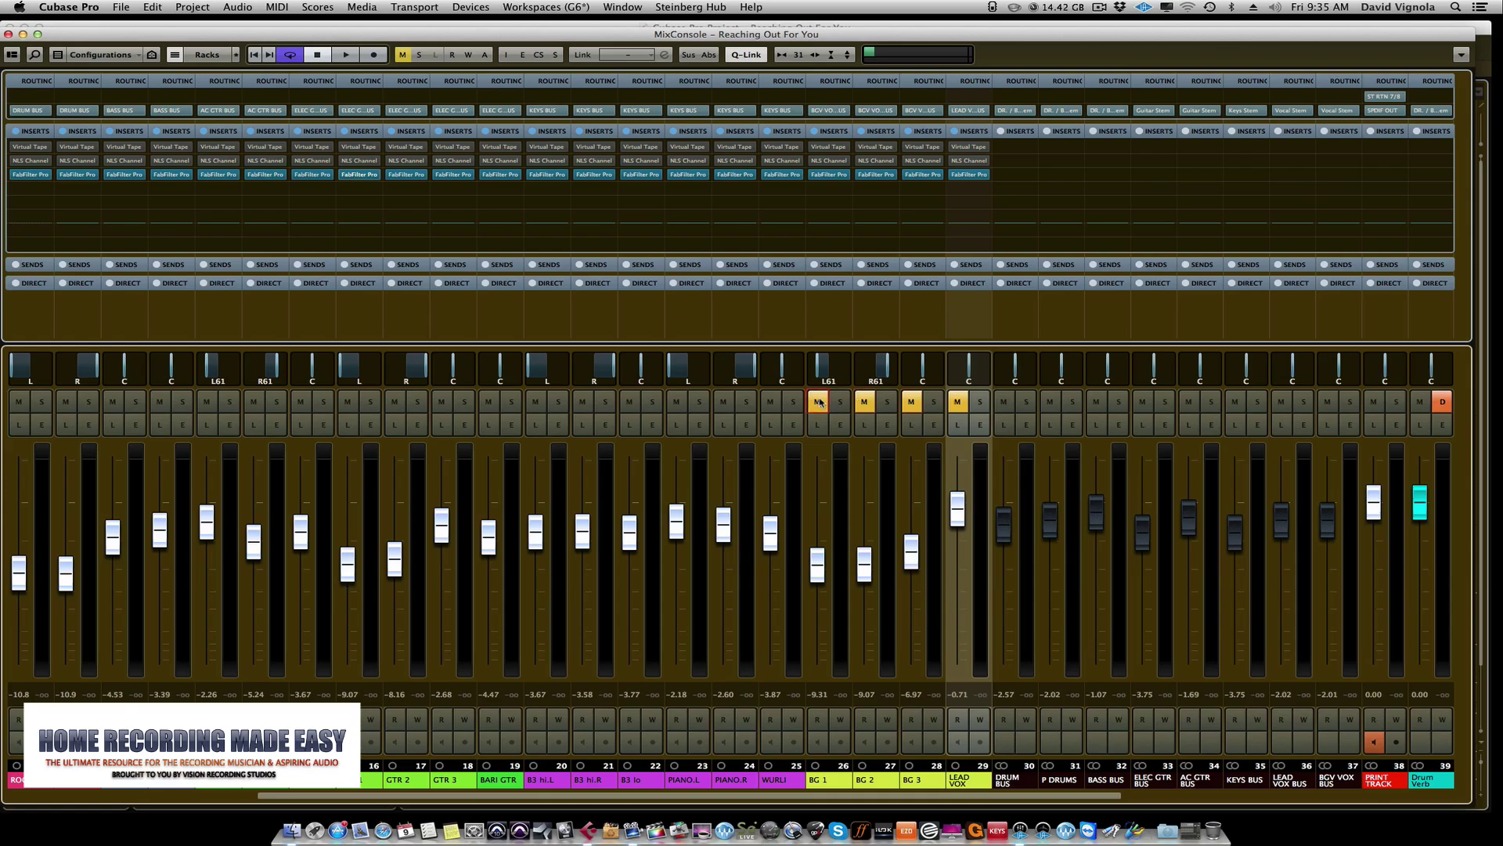
Play the mix and examine the KICK in channel's EQ against the live spectrum
{"action": "scroll", "coordinate": [771, 743], "scroll_direction": "left", "scroll_amount": 5}
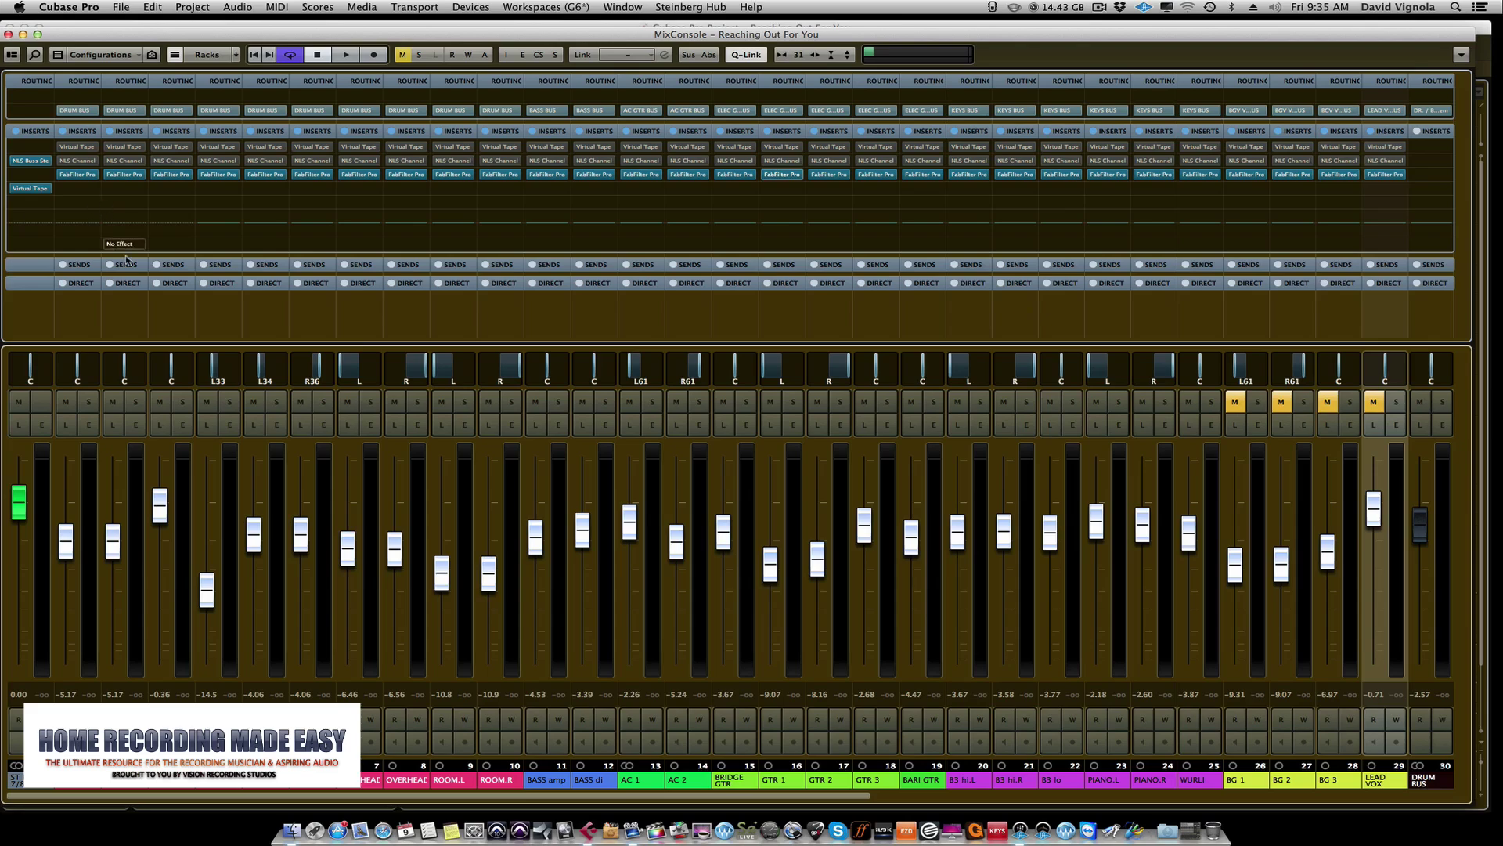
{"action": "key", "text": "space"}
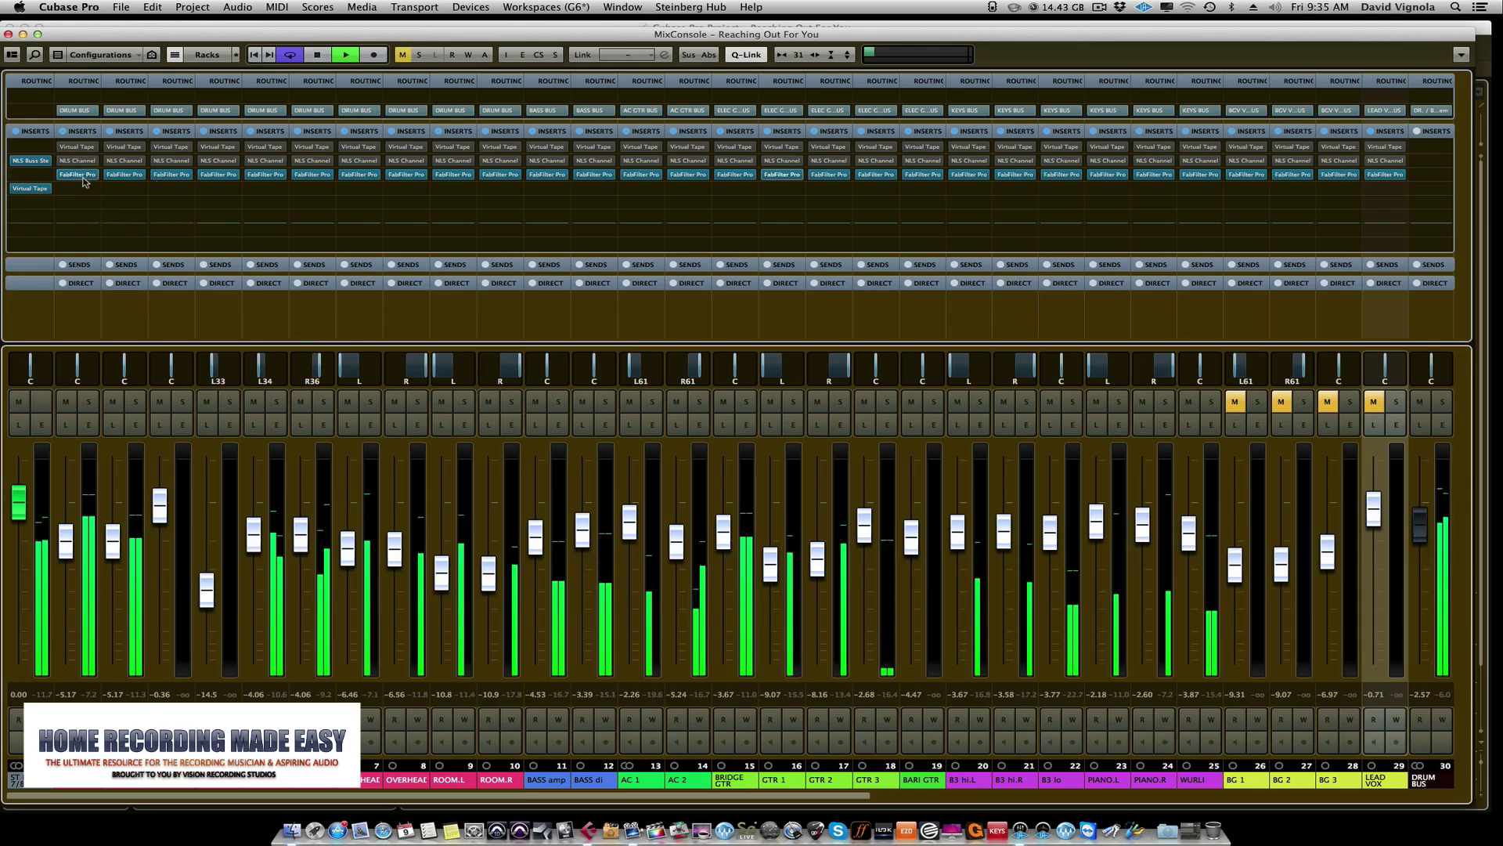
{"action": "mouse_move", "coordinate": [84, 178]}
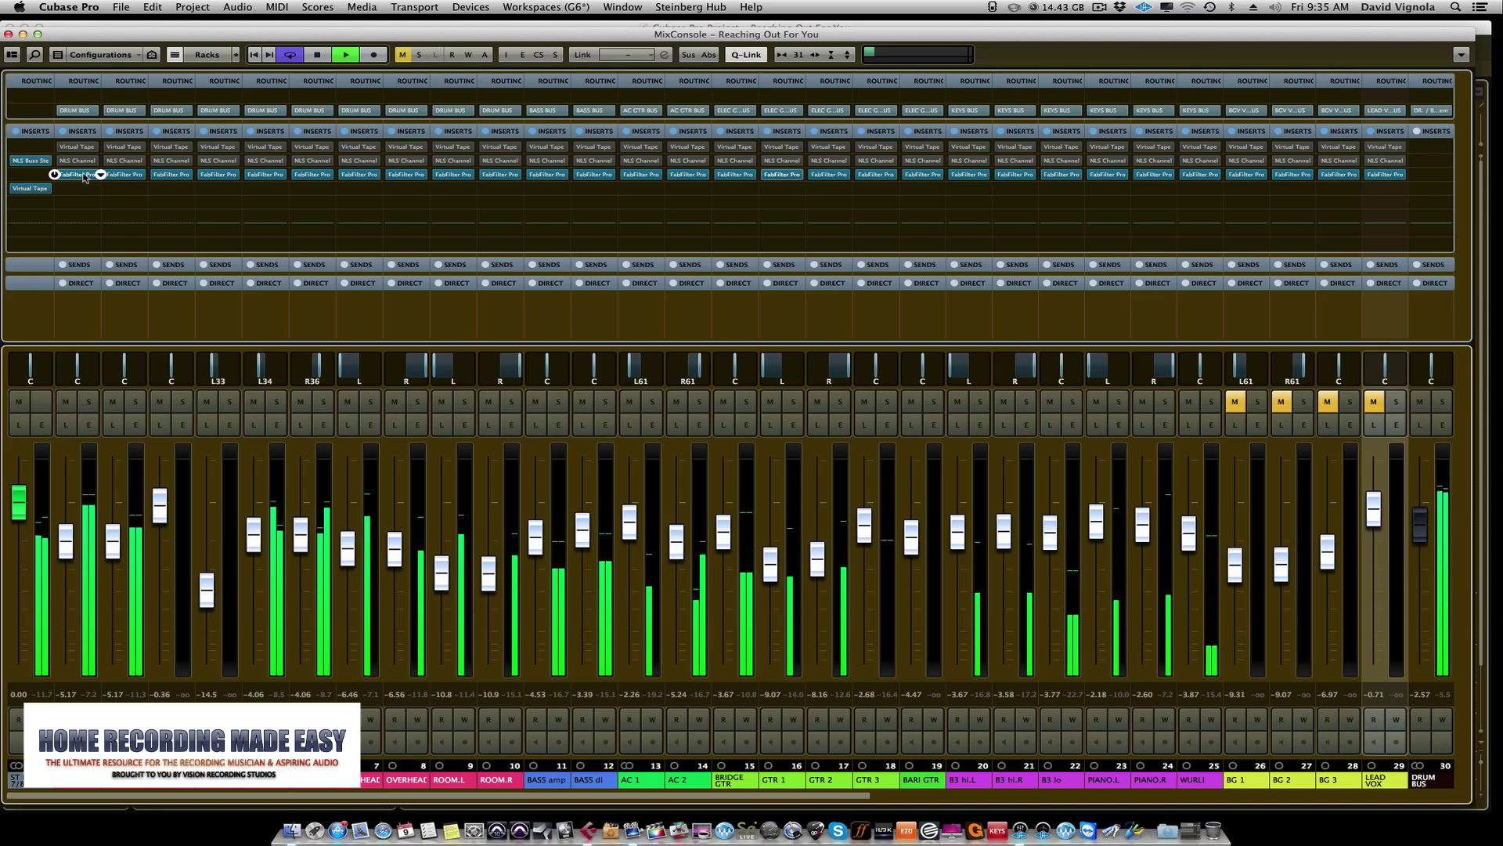
{"action": "left_click", "coordinate": [78, 175]}
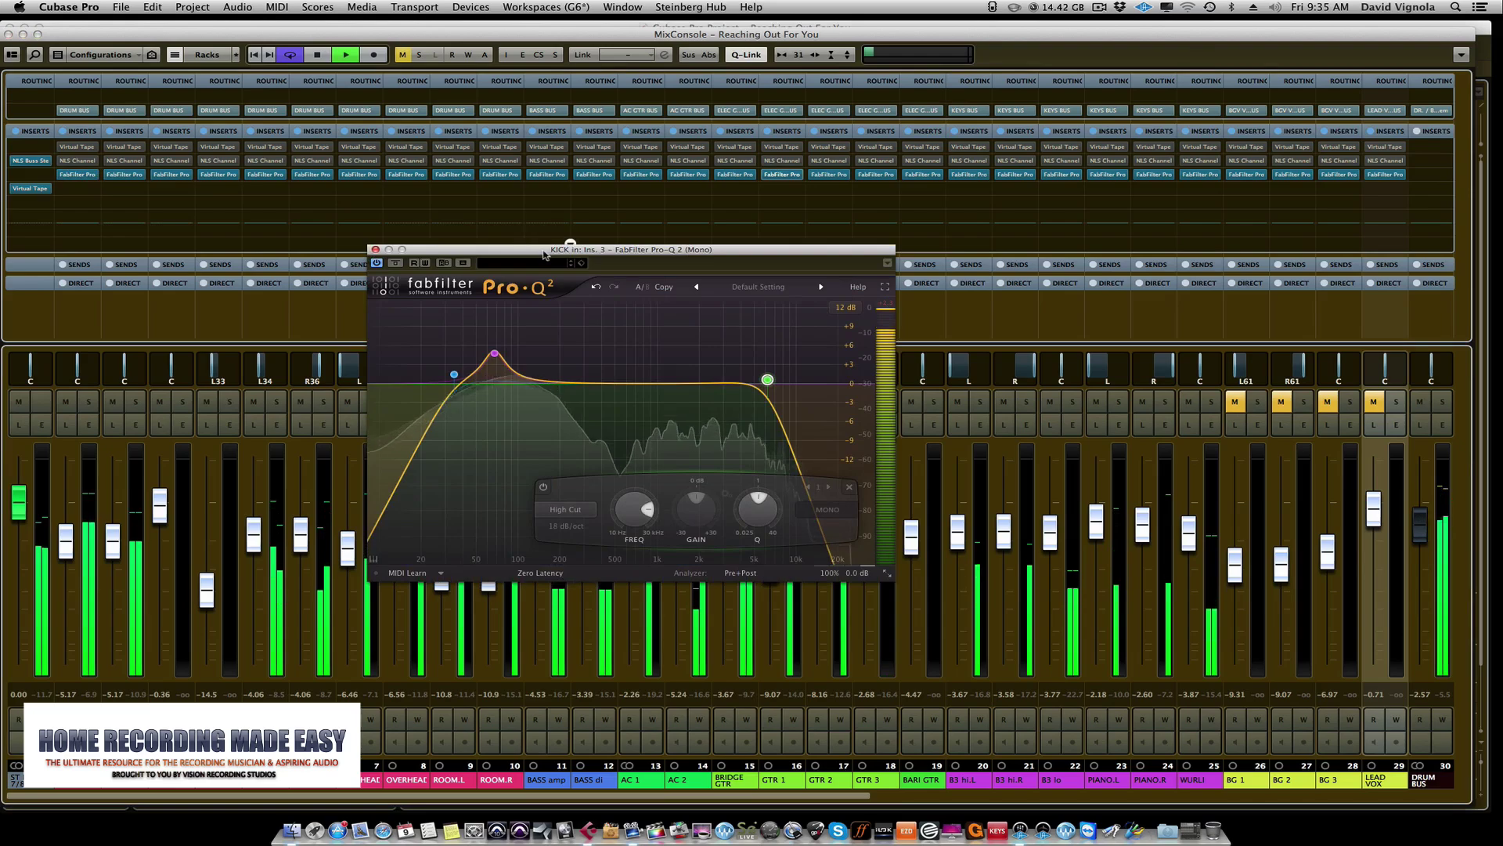
{"action": "left_click_drag", "start_coordinate": [543, 251], "coordinate": [457, 217]}
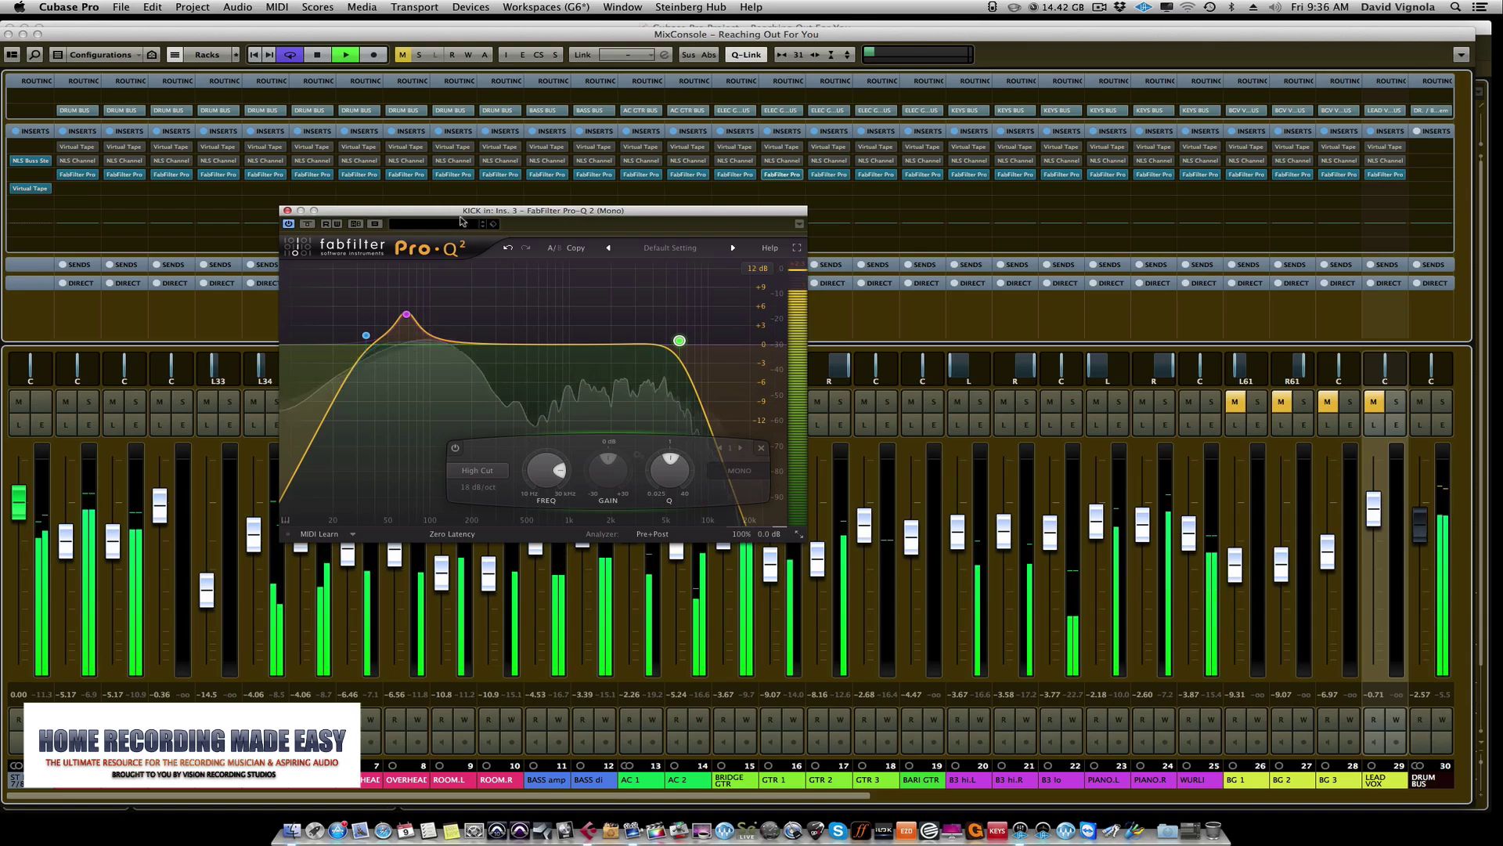
Stop playback, bypass and reactivate the KICK in EQ, and close its window
{"action": "key", "text": "space"}
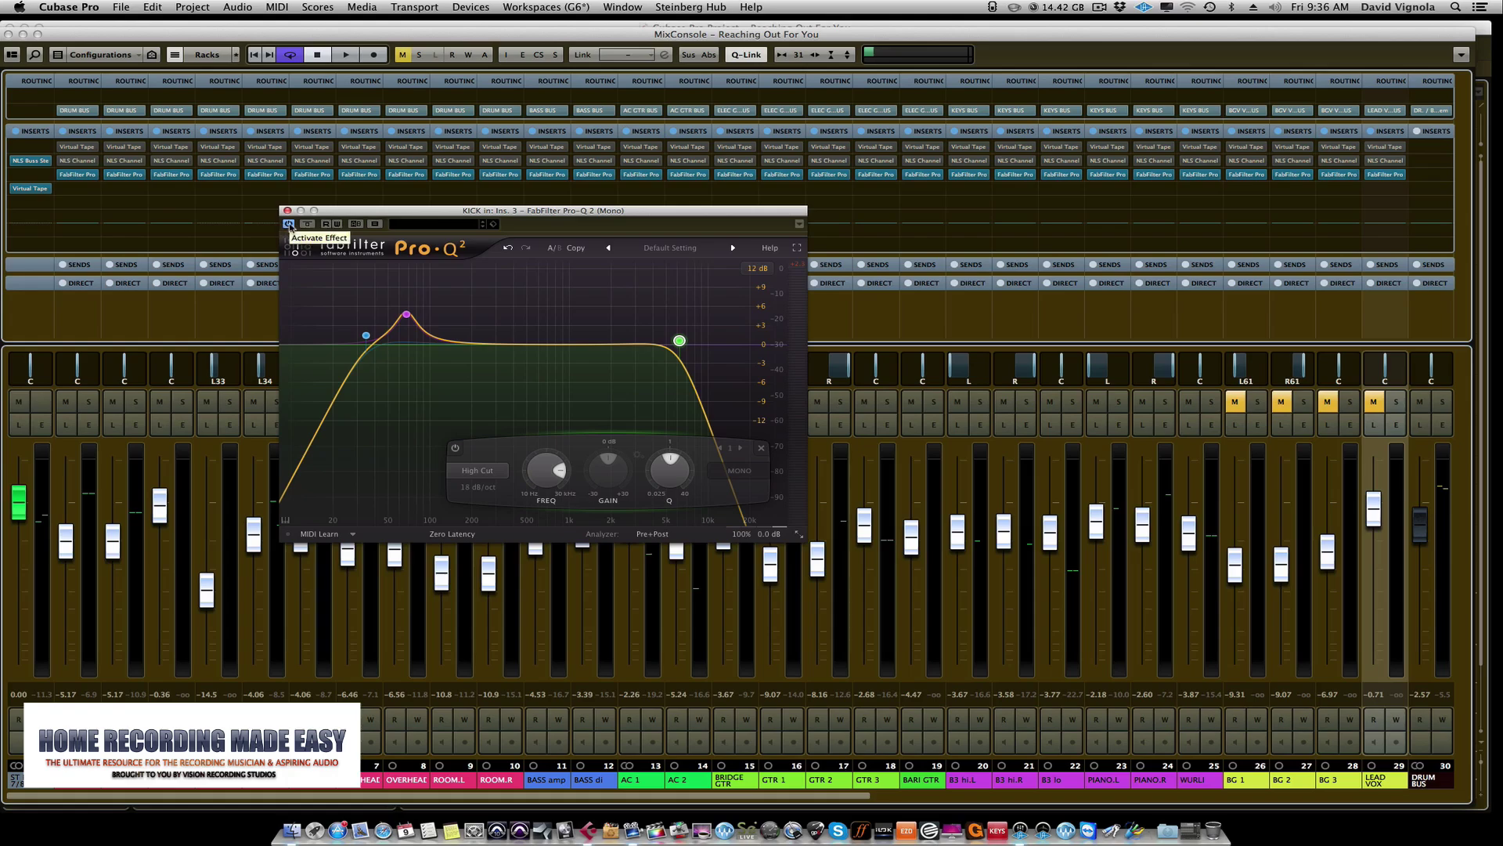
{"action": "left_click", "coordinate": [289, 223]}
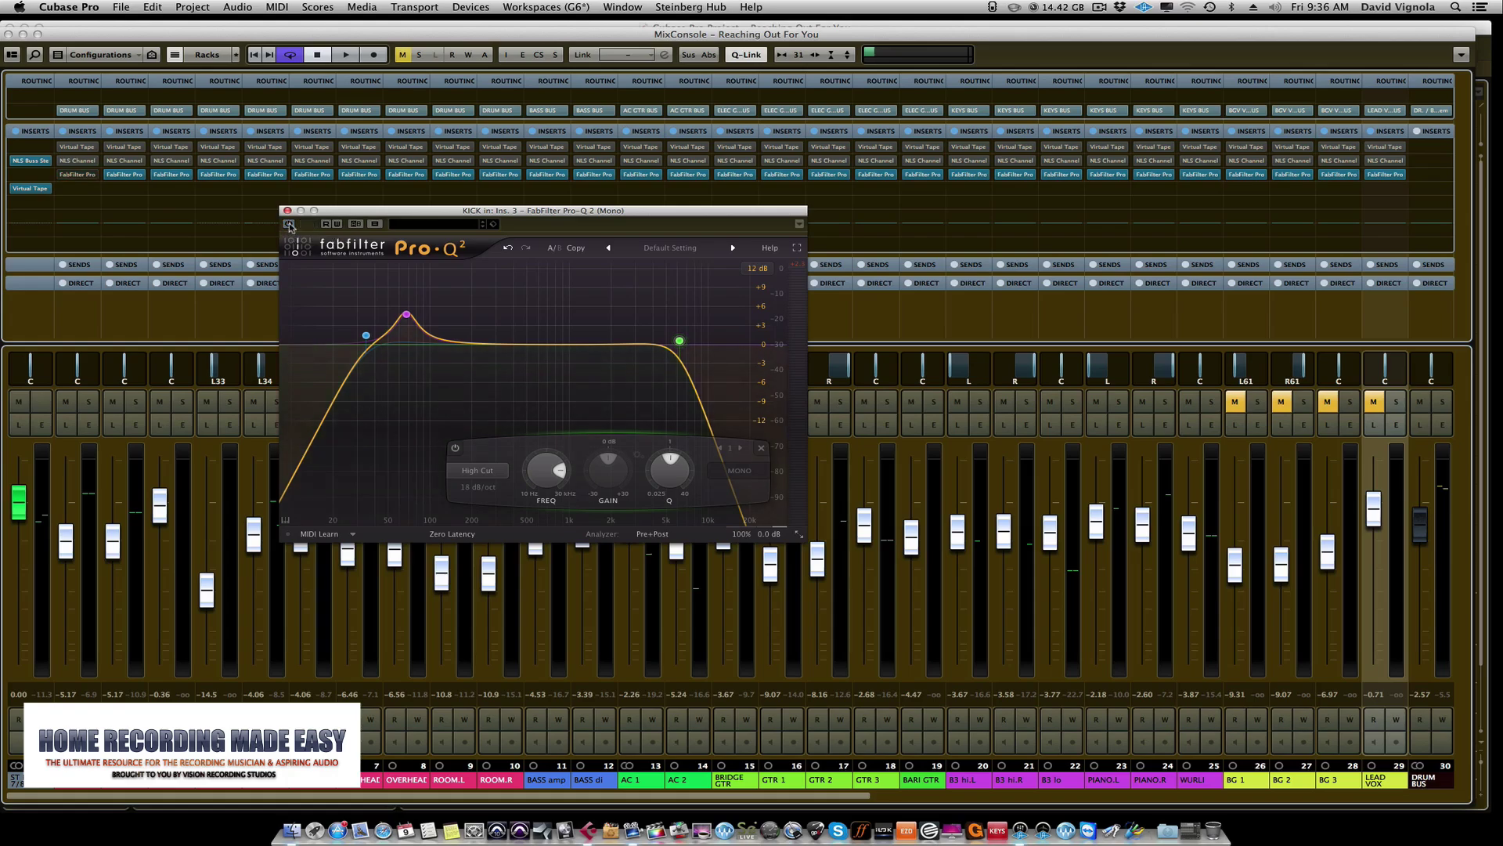
{"action": "left_click", "coordinate": [288, 224]}
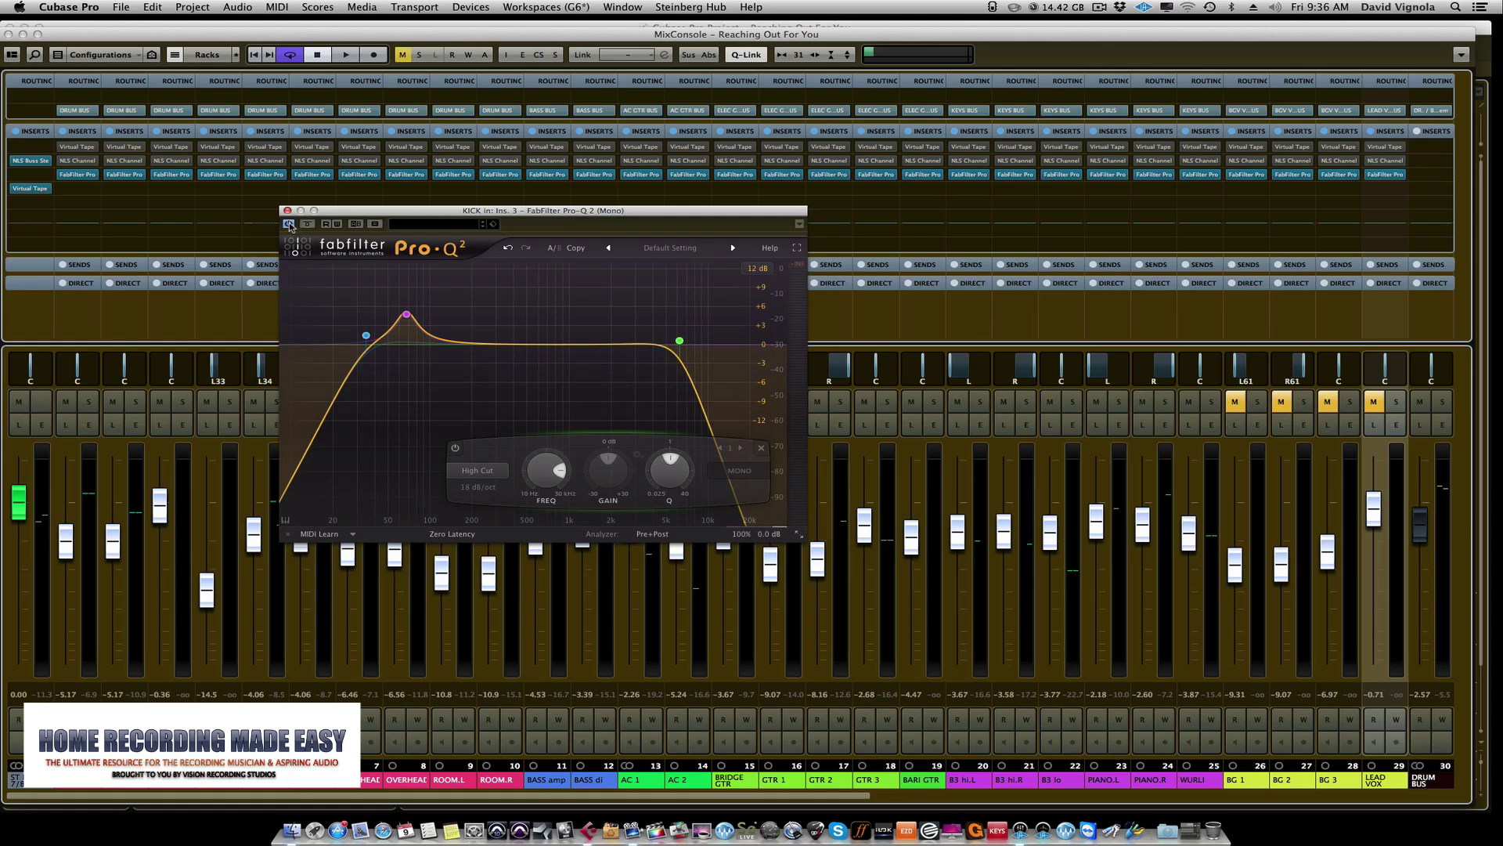
{"action": "left_click", "coordinate": [287, 210]}
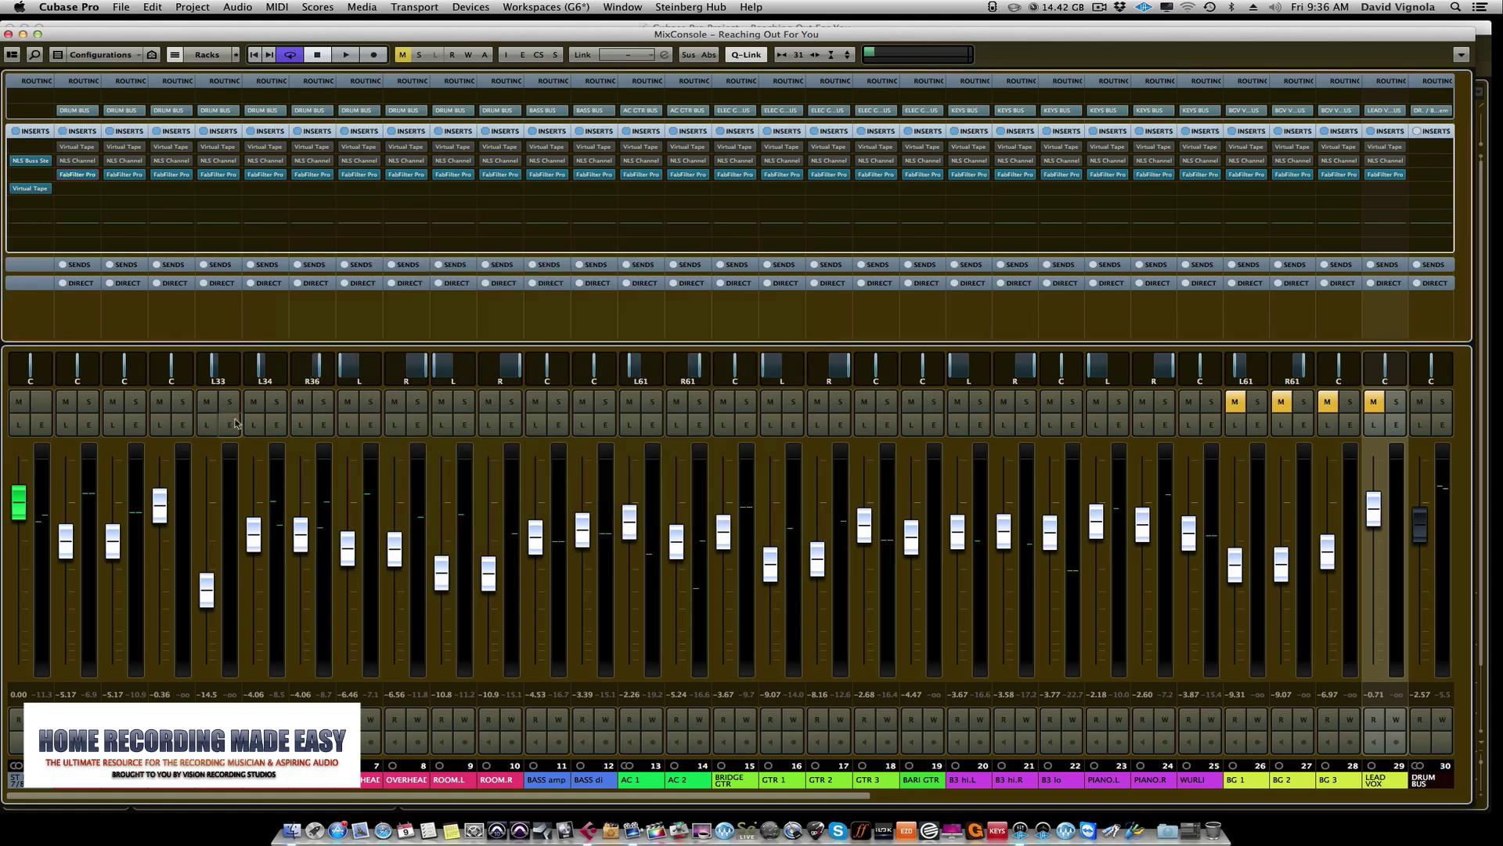
Select the channels from KICK in through WURLI and switch their linked Pro-Q 2 EQs off and on together from KICK in's EQ
{"action": "left_click", "coordinate": [86, 648]}
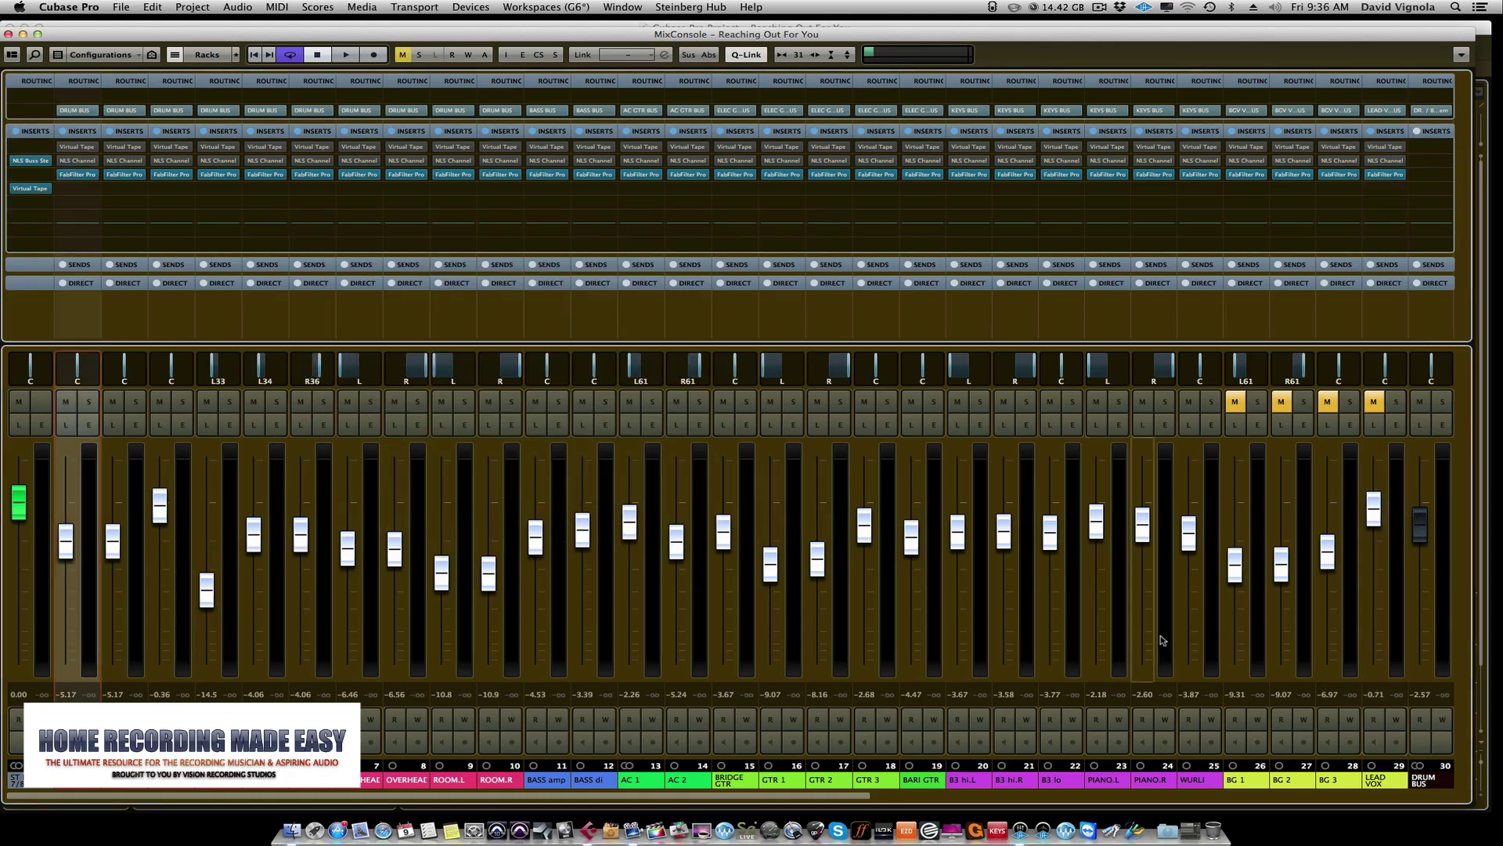
{"action": "left_click", "coordinate": [1216, 640]}
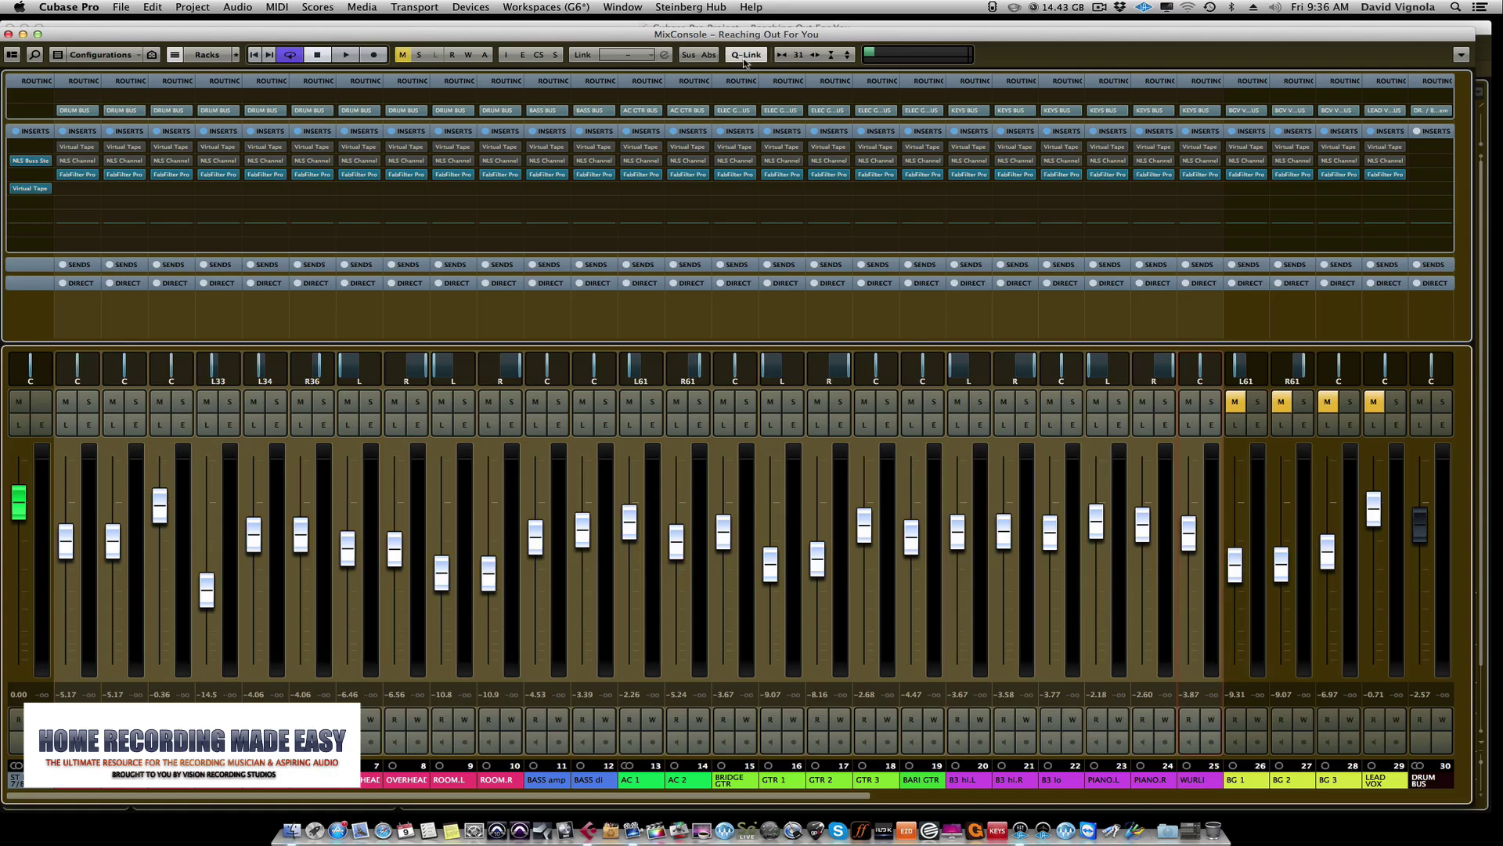
{"action": "left_click", "coordinate": [78, 175]}
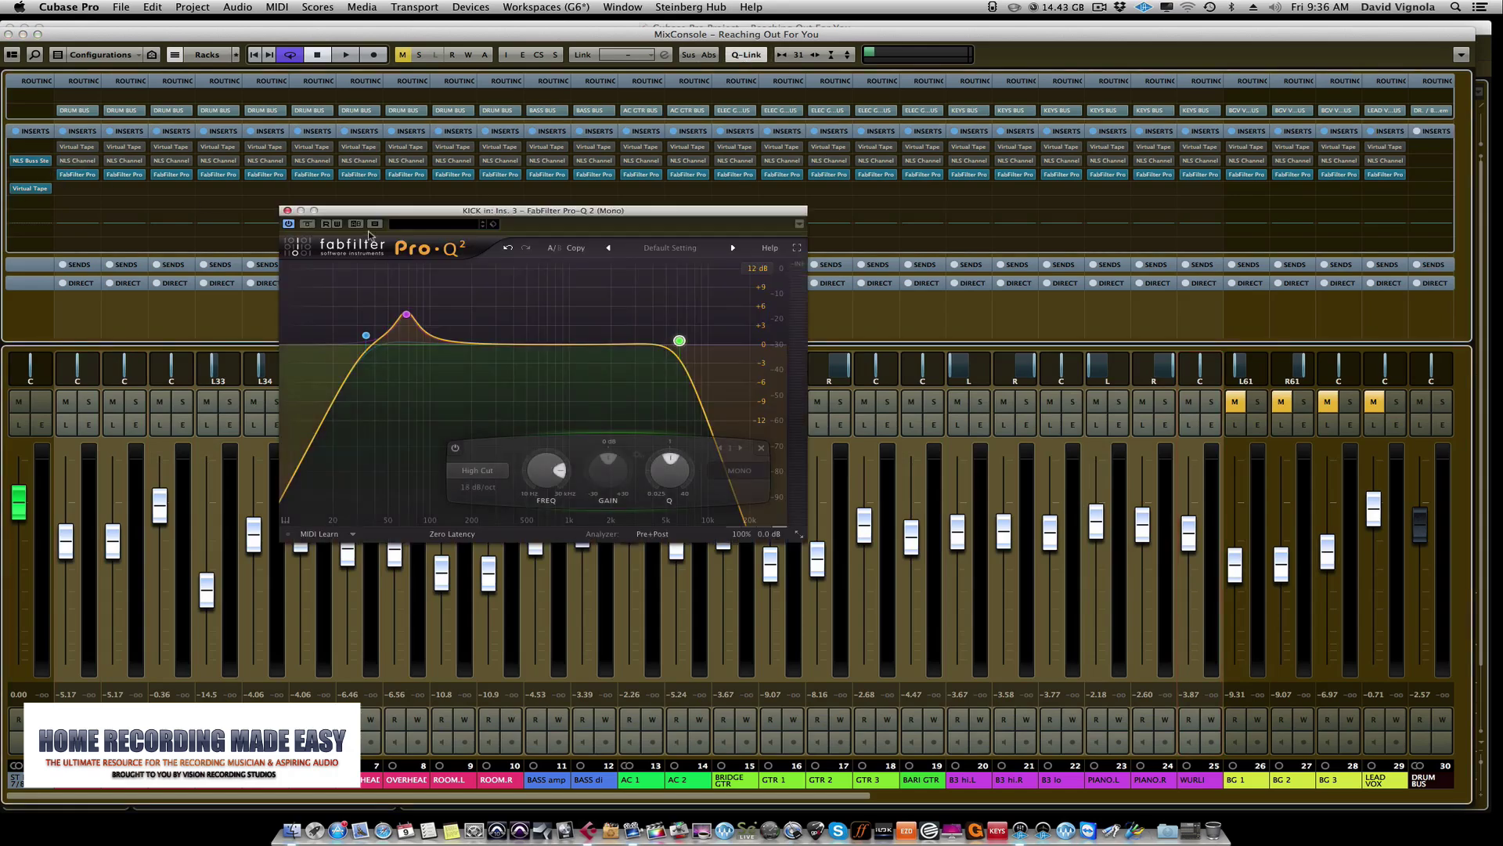
{"action": "left_click", "coordinate": [288, 224]}
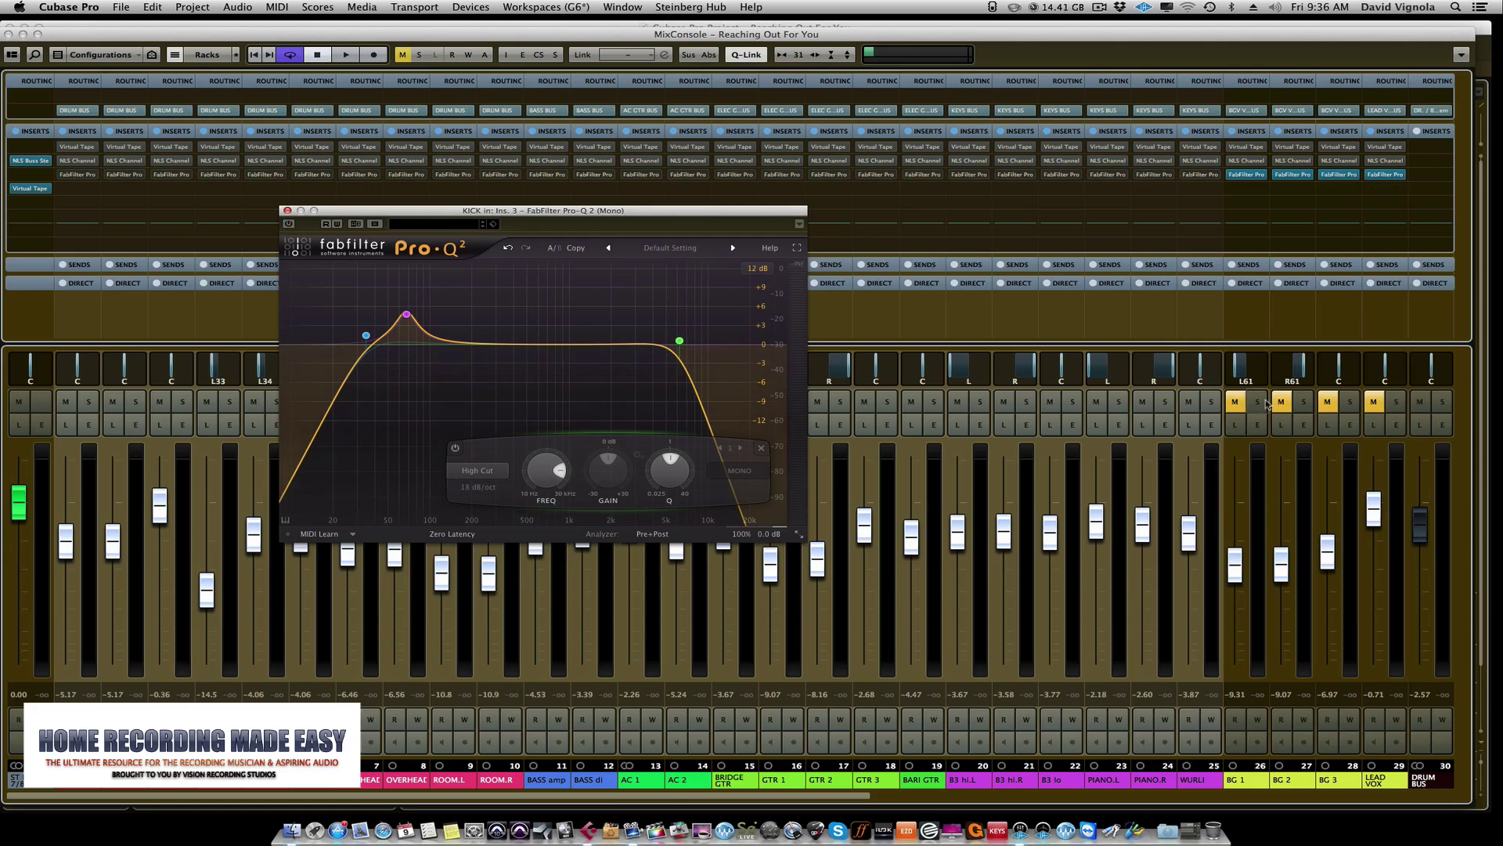
{"action": "left_click", "coordinate": [288, 225]}
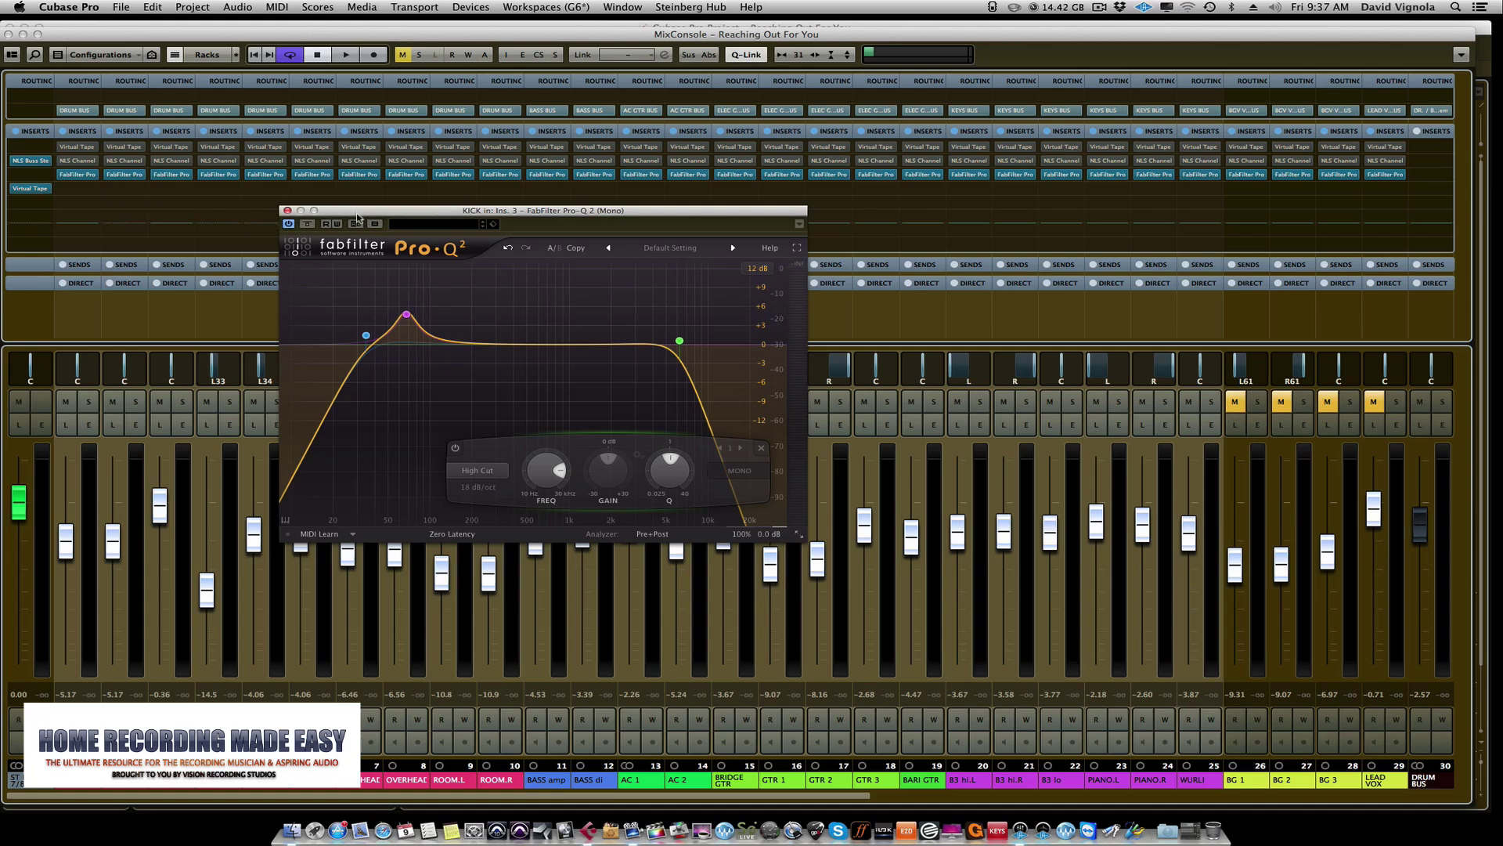
Play the instrumental mix, compare it with the selected channels' EQs active and bypassed, and finish with them active and the KICK in EQ closed
{"action": "left_click_drag", "start_coordinate": [354, 213], "coordinate": [286, 208]}
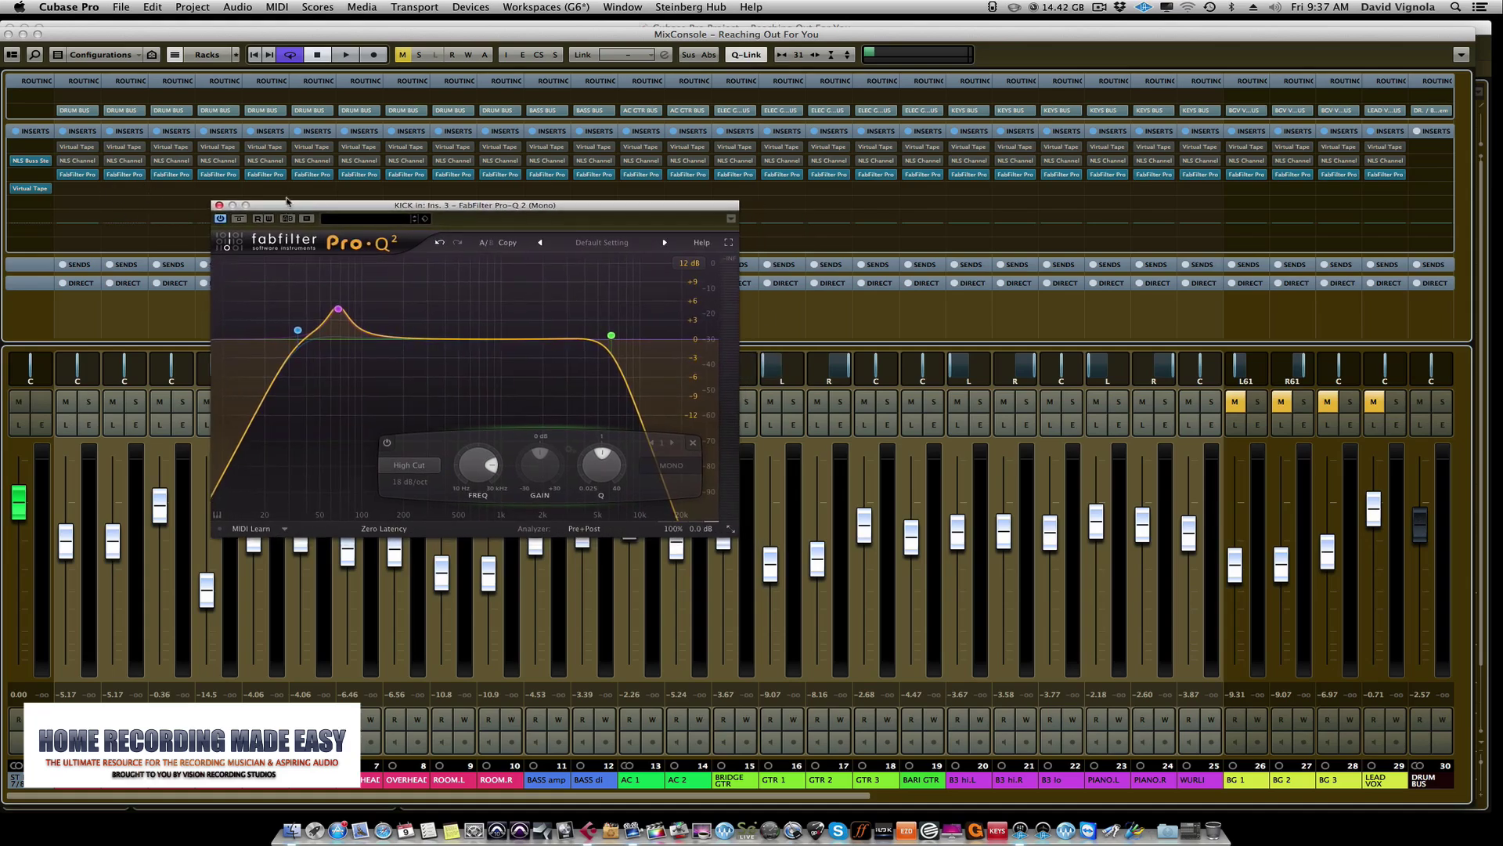
{"action": "key", "text": "space"}
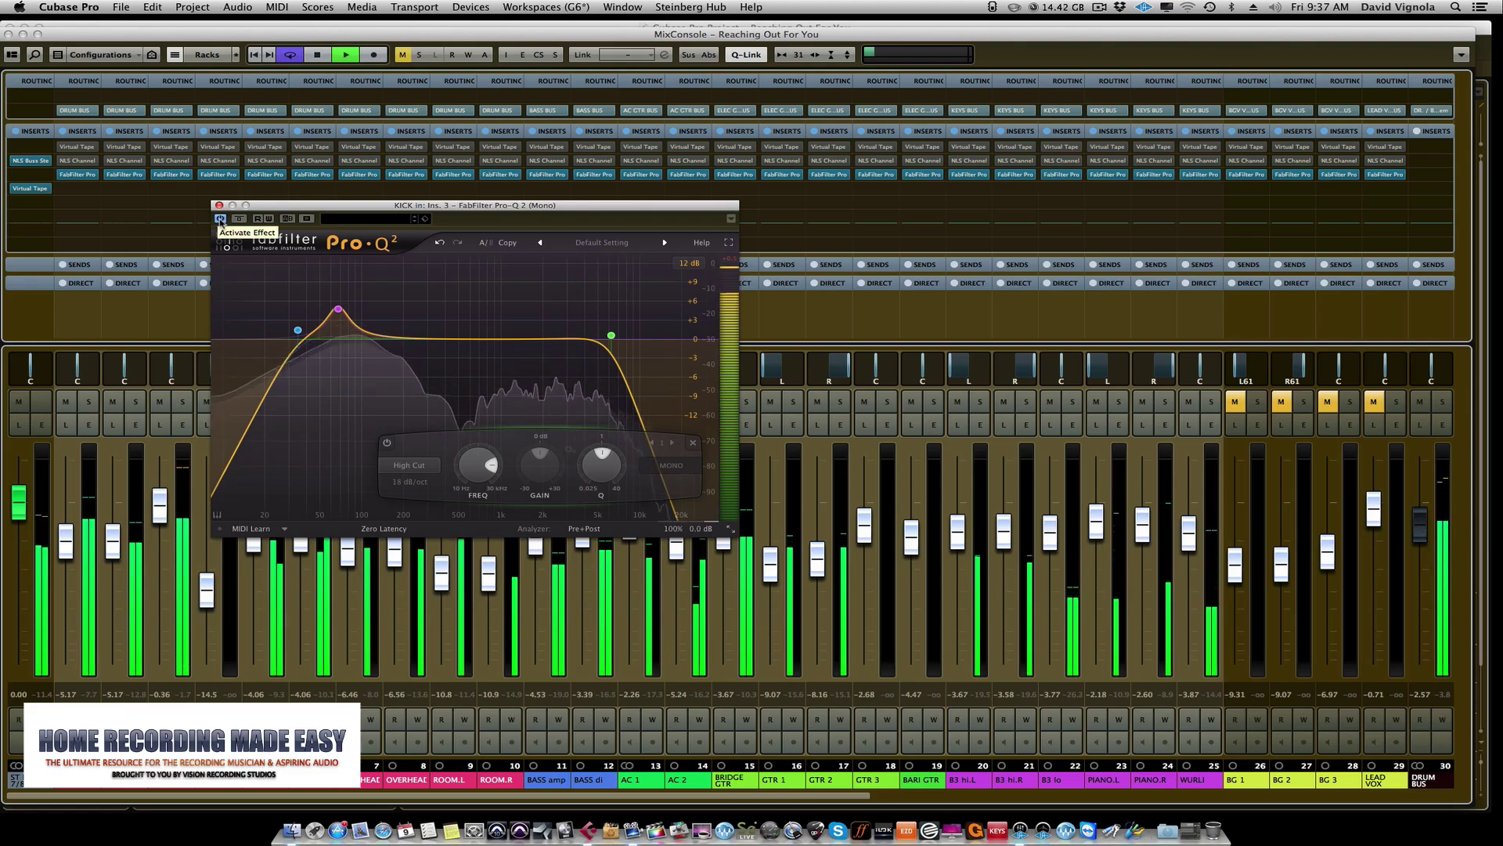
{"action": "left_click", "coordinate": [220, 219]}
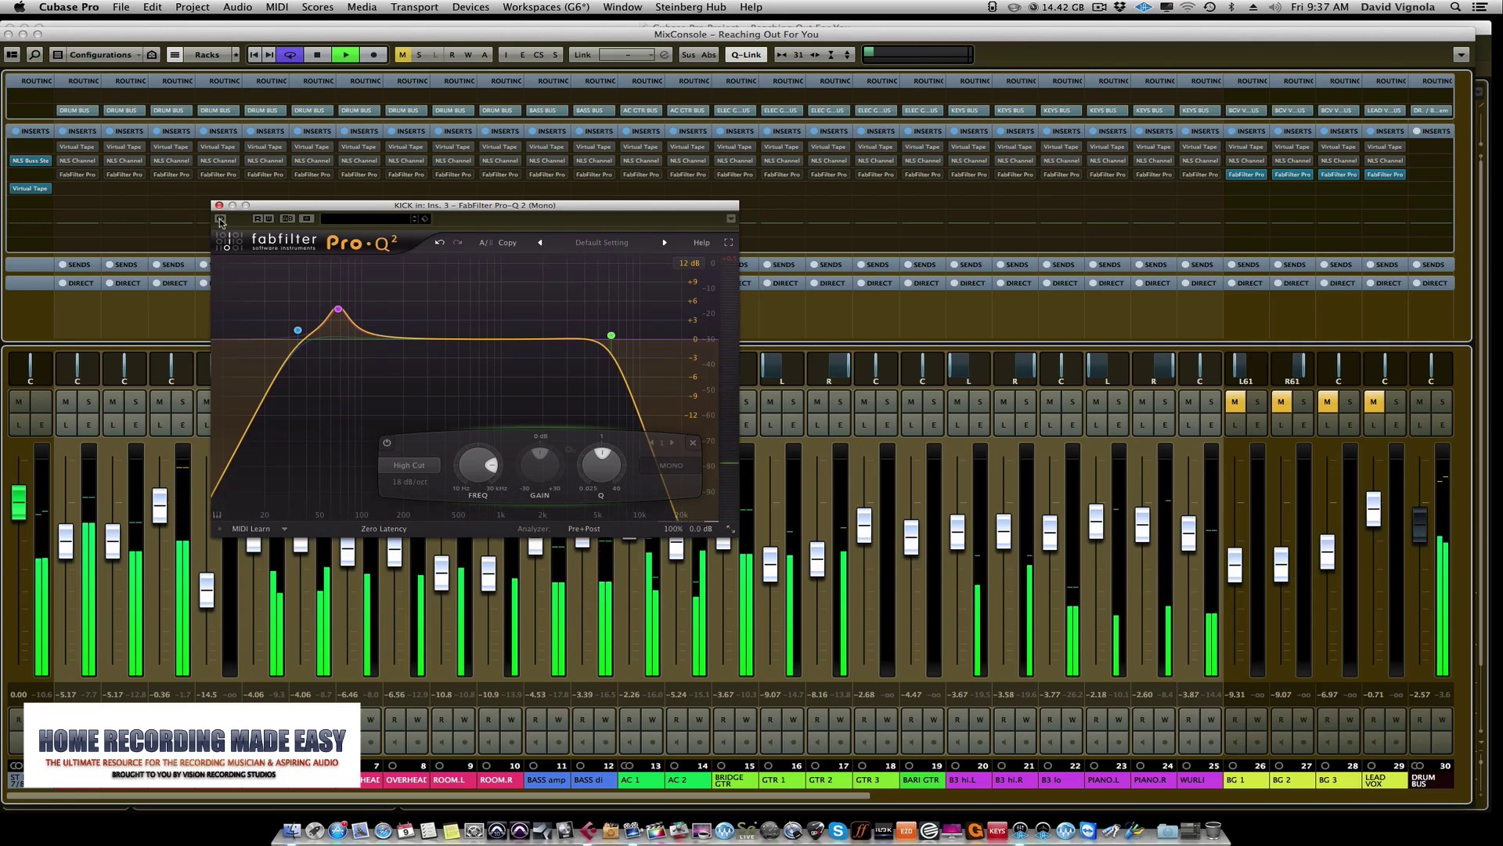
{"action": "left_click", "coordinate": [220, 219]}
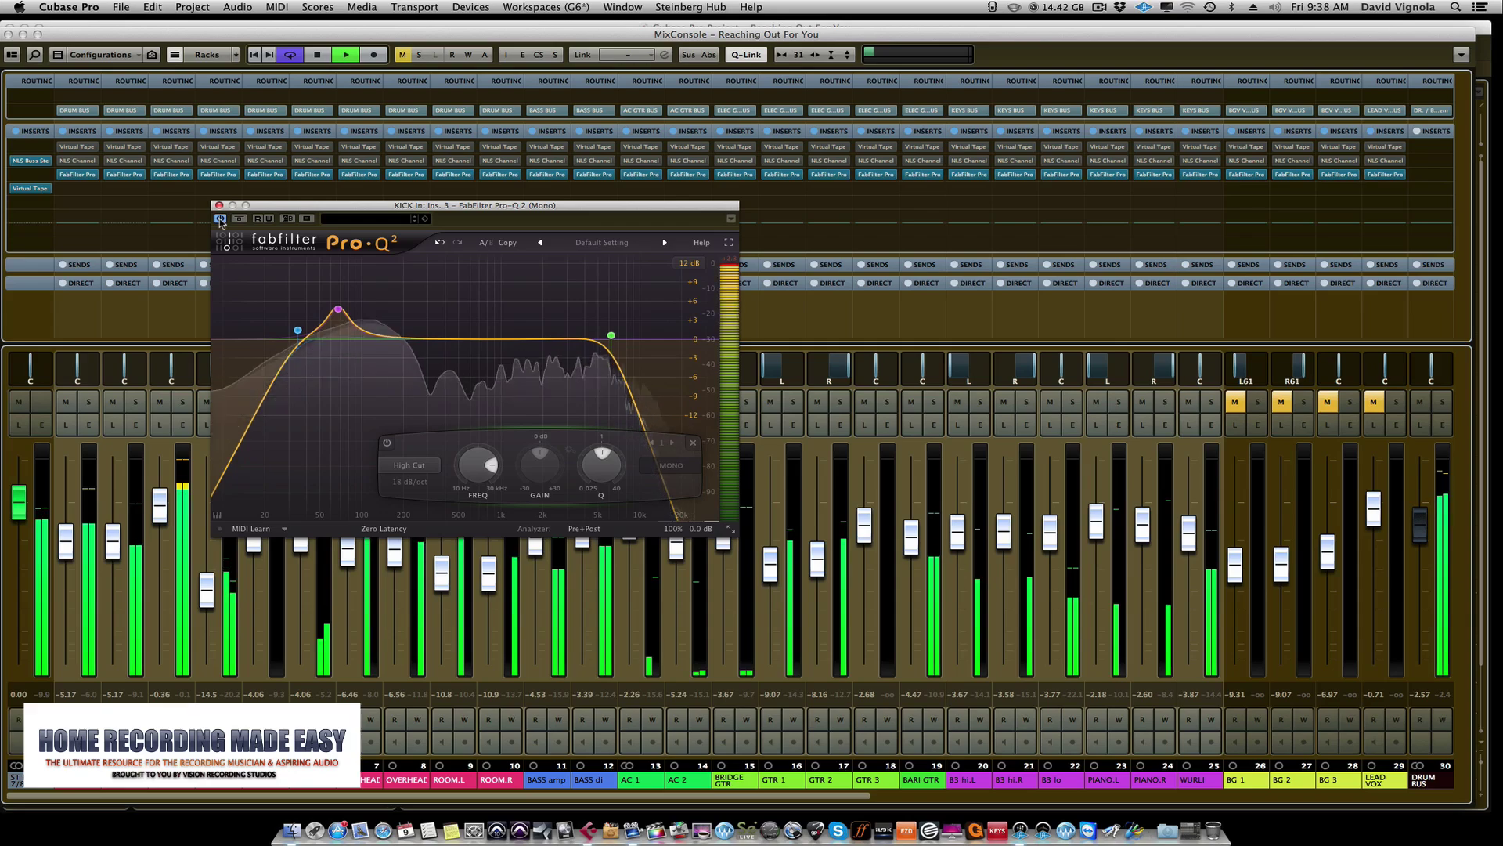
{"action": "left_click", "coordinate": [220, 220]}
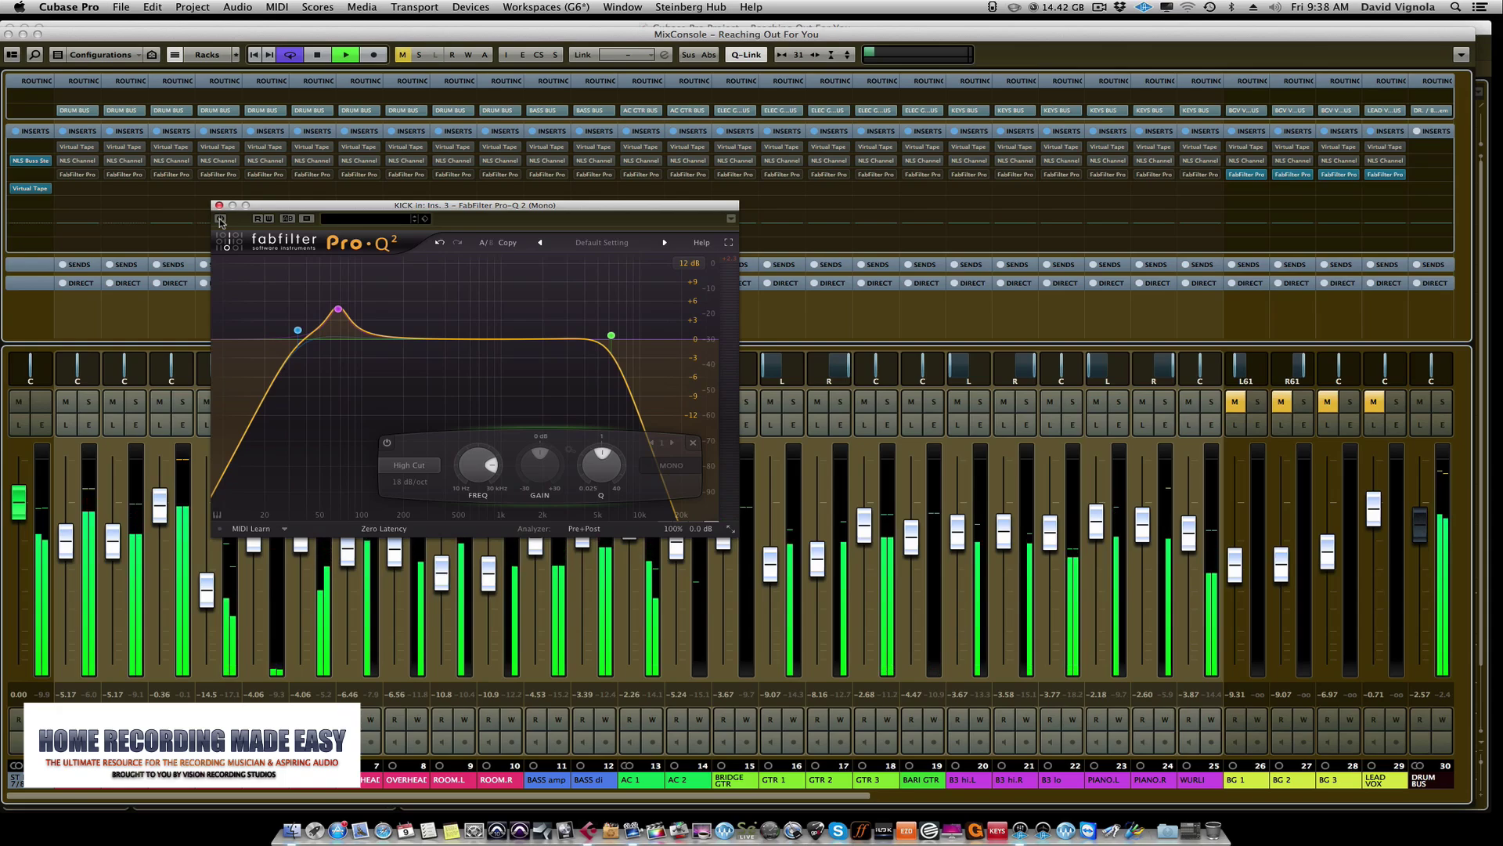
{"action": "left_click", "coordinate": [220, 219]}
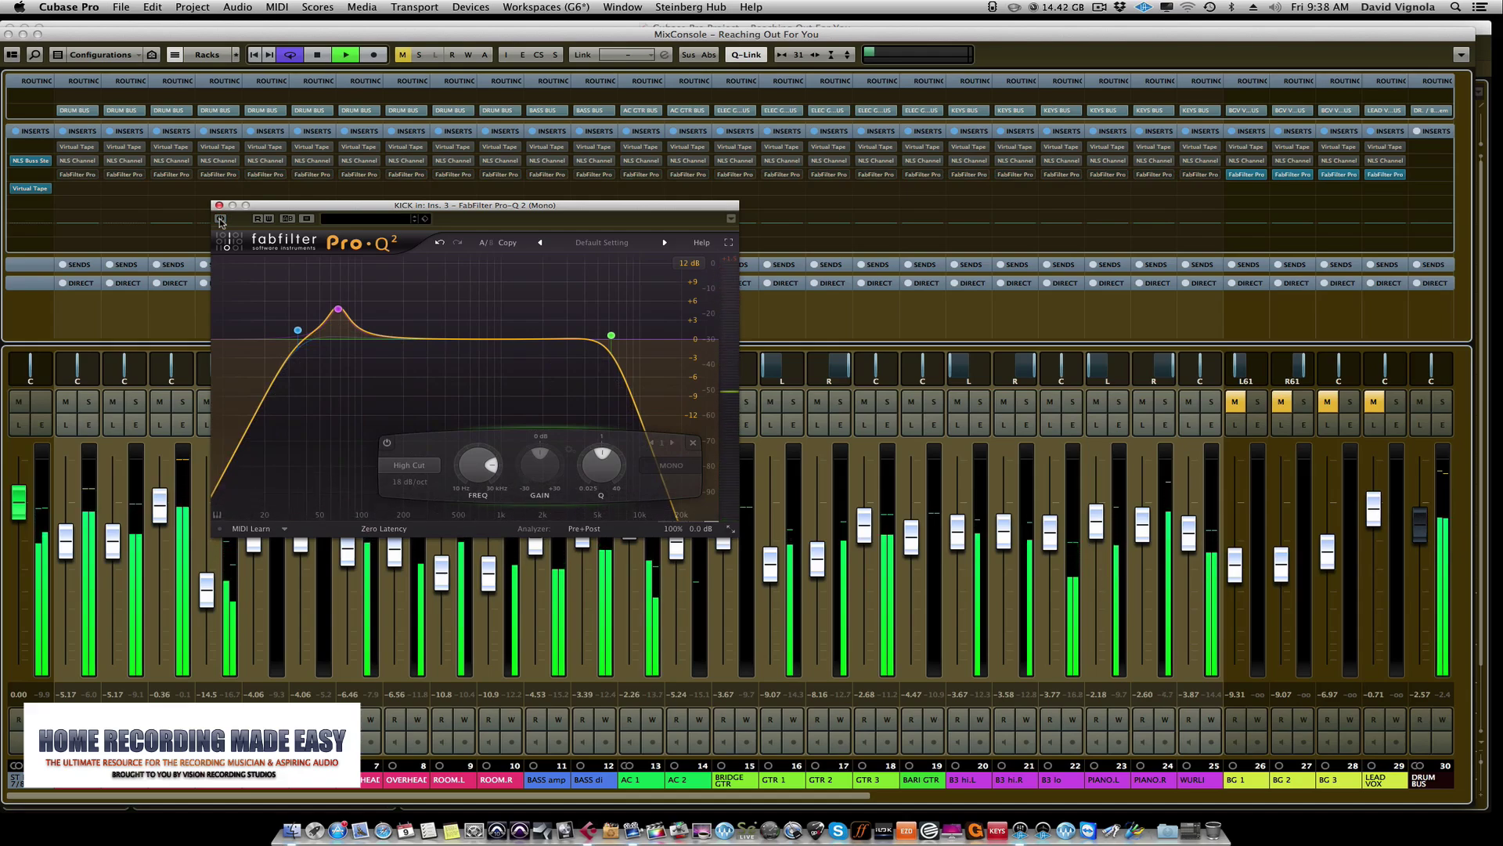
{"action": "left_click", "coordinate": [220, 220]}
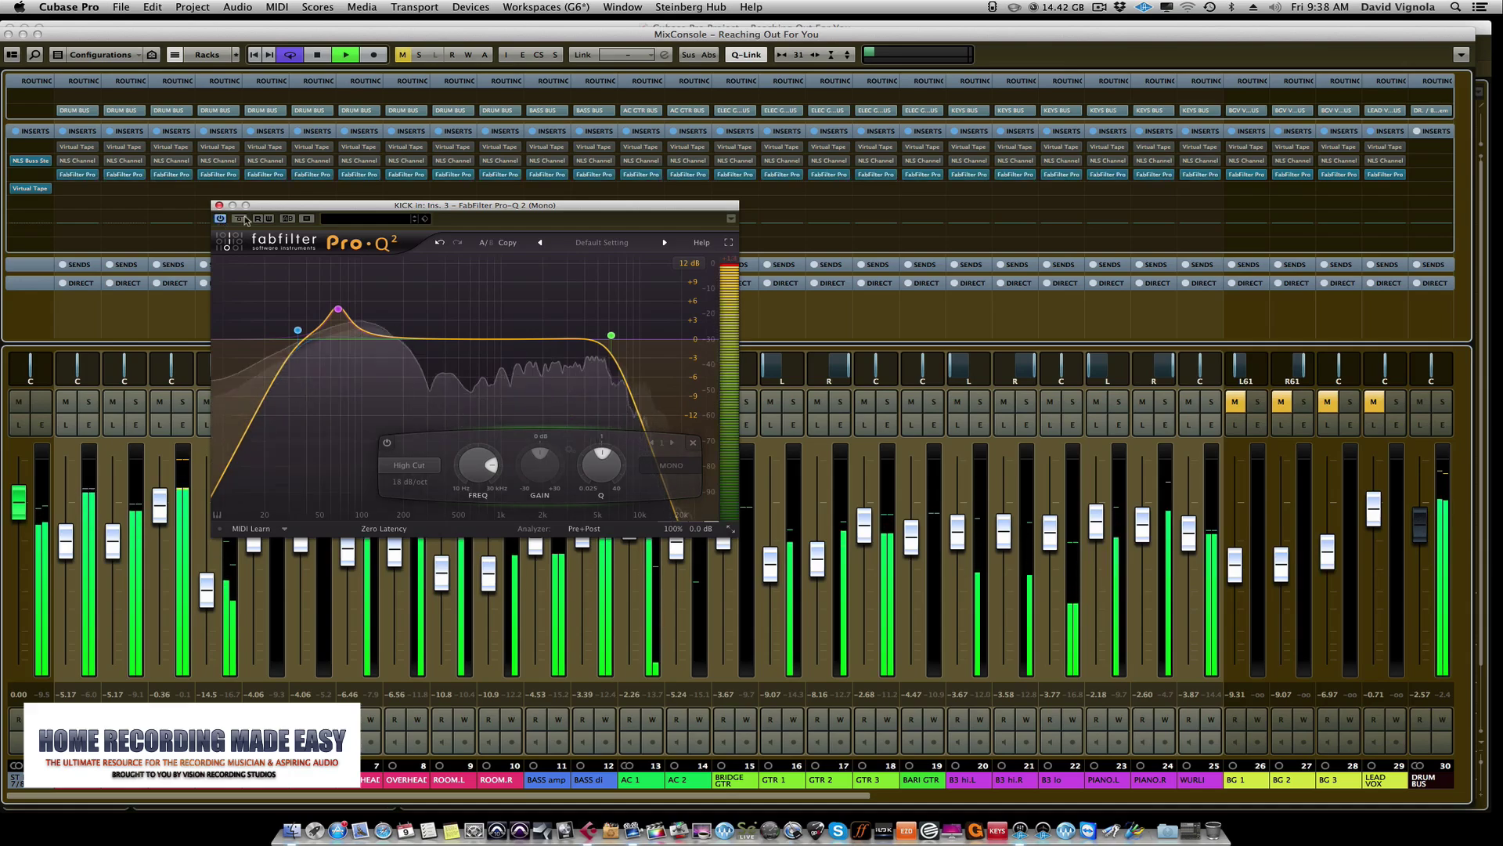
{"action": "key", "text": "space"}
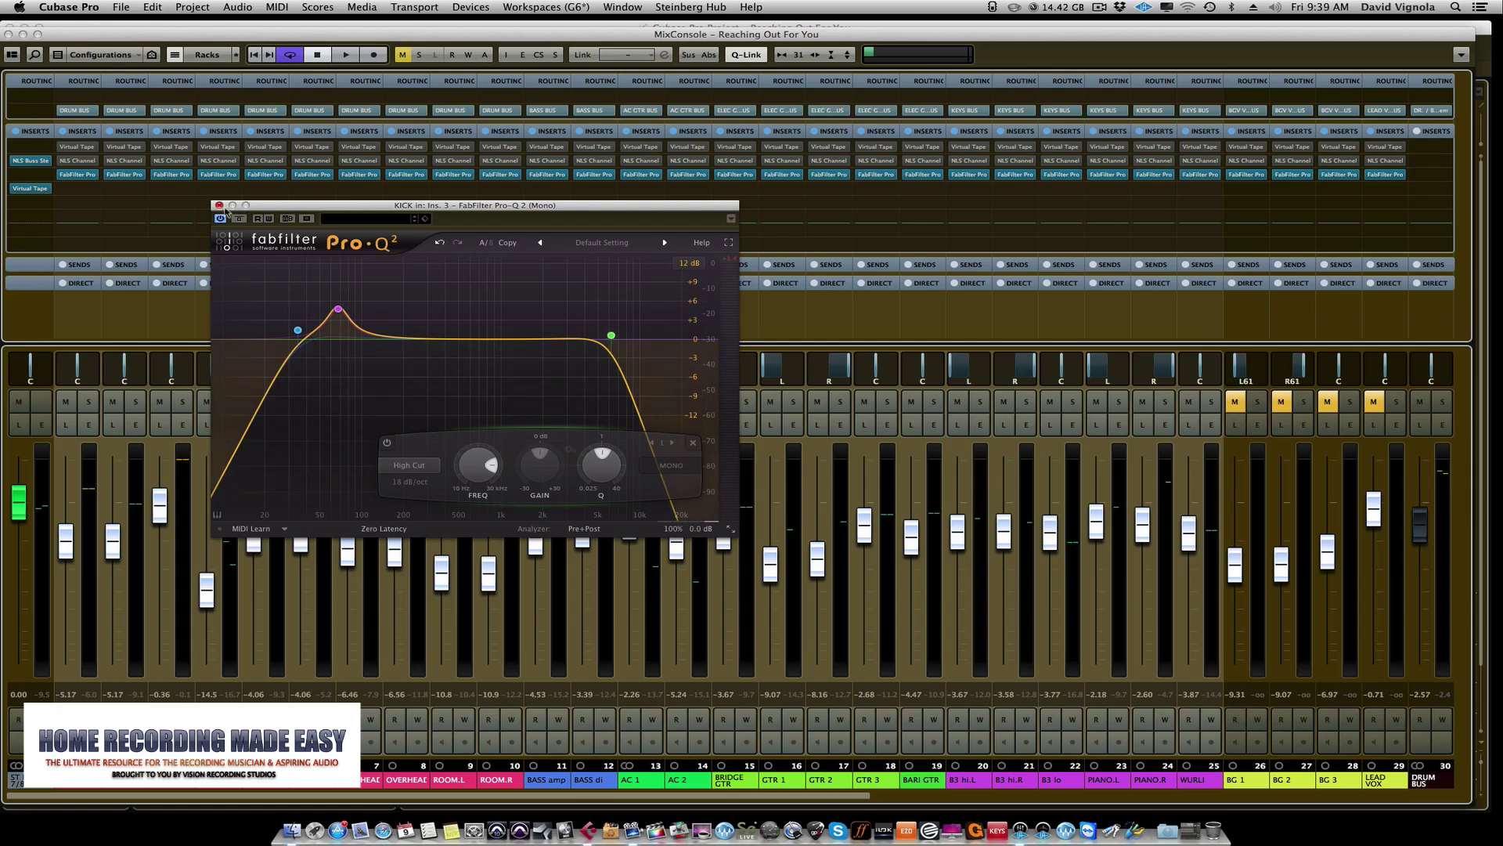
{"action": "left_click", "coordinate": [219, 206]}
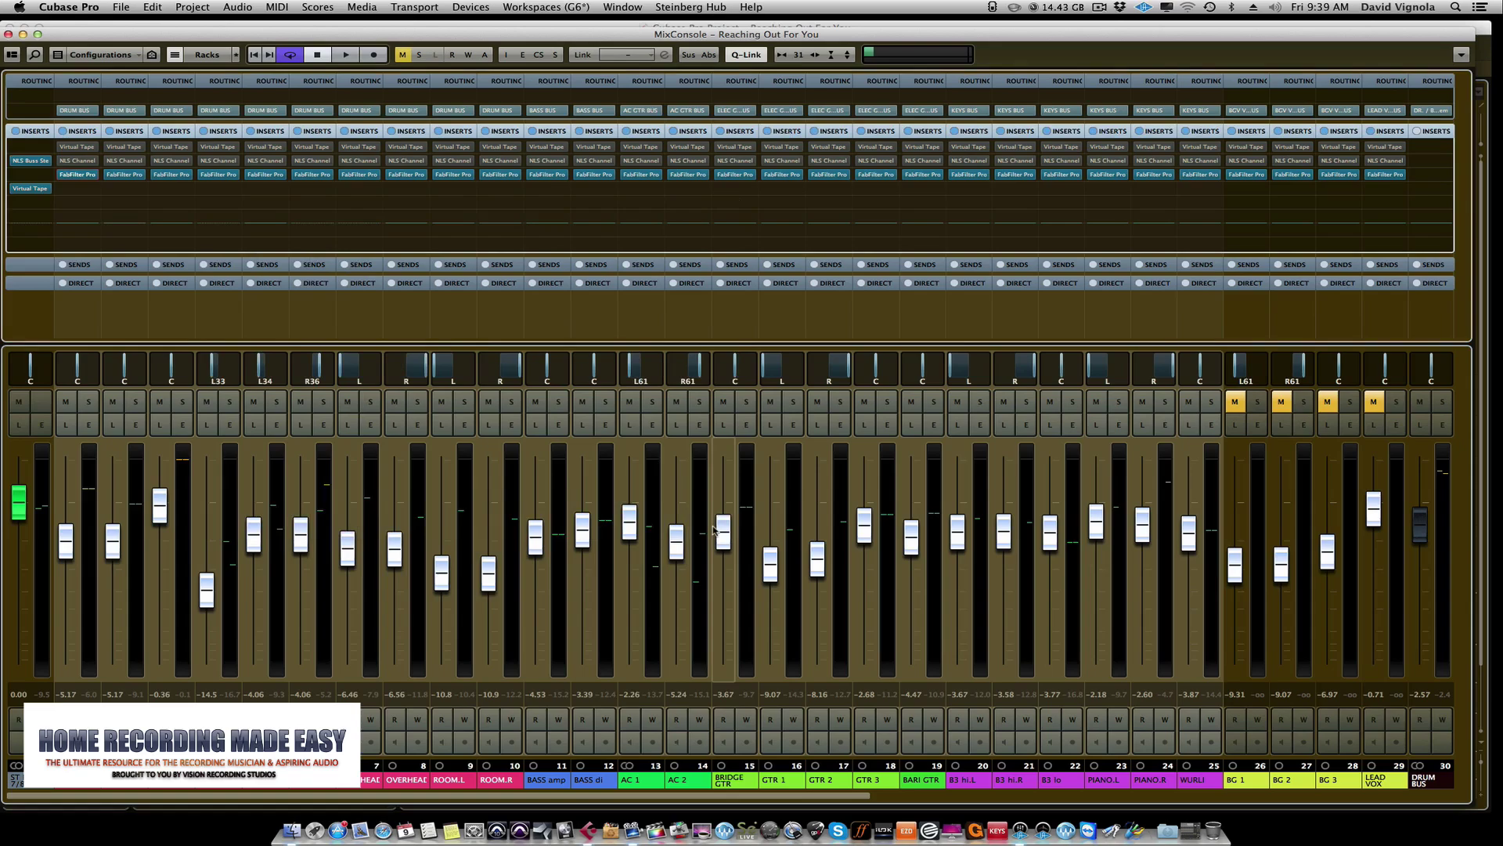
Examine the low cut and high cut in the AC 1 channel's EQ, close it, and select only the ROOM.R channel
{"action": "left_click", "coordinate": [659, 173]}
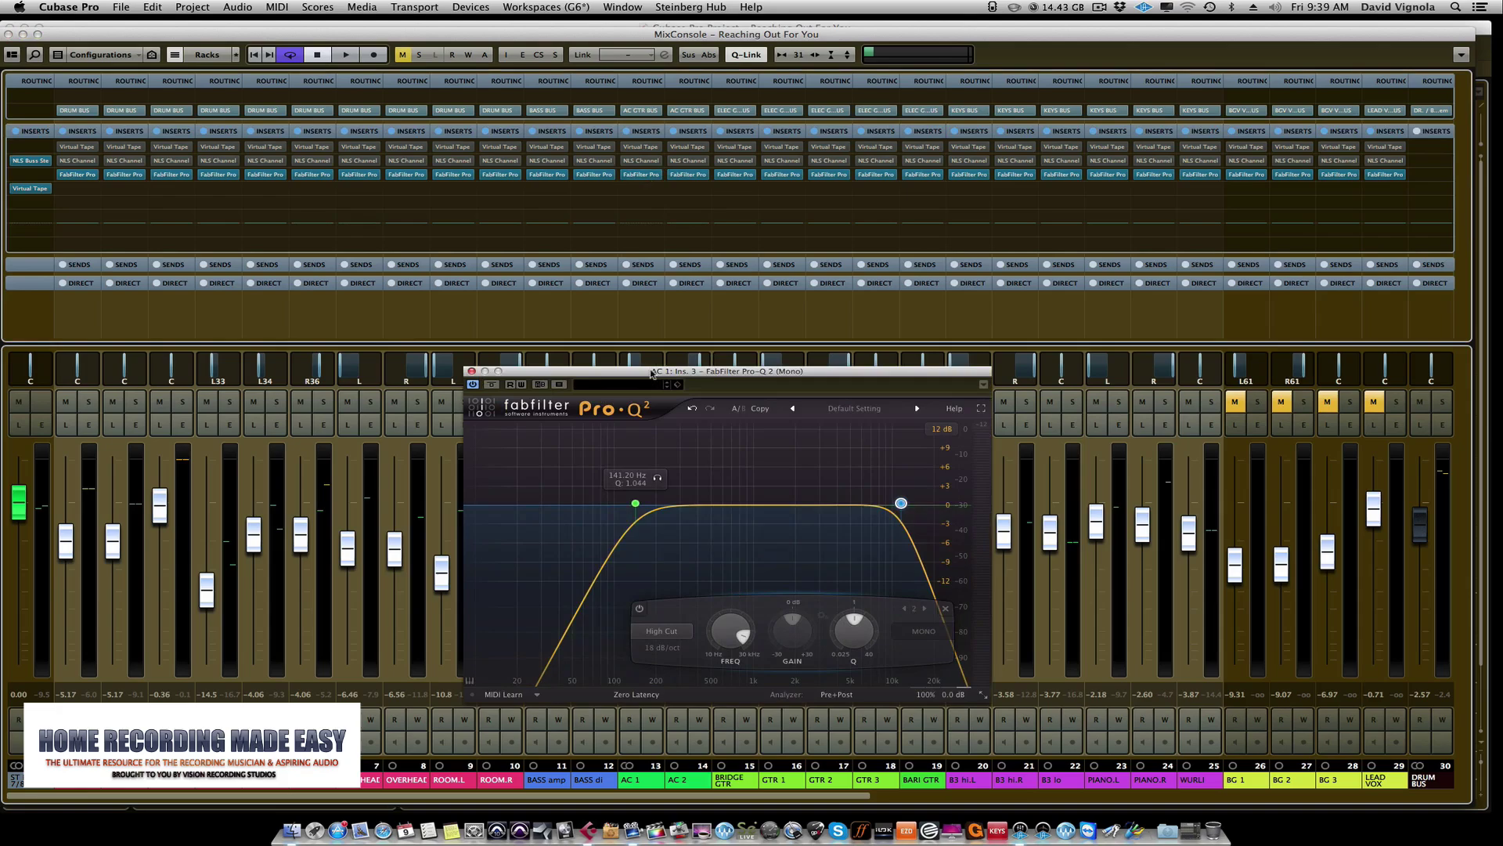
{"action": "left_click_drag", "start_coordinate": [650, 374], "coordinate": [633, 275]}
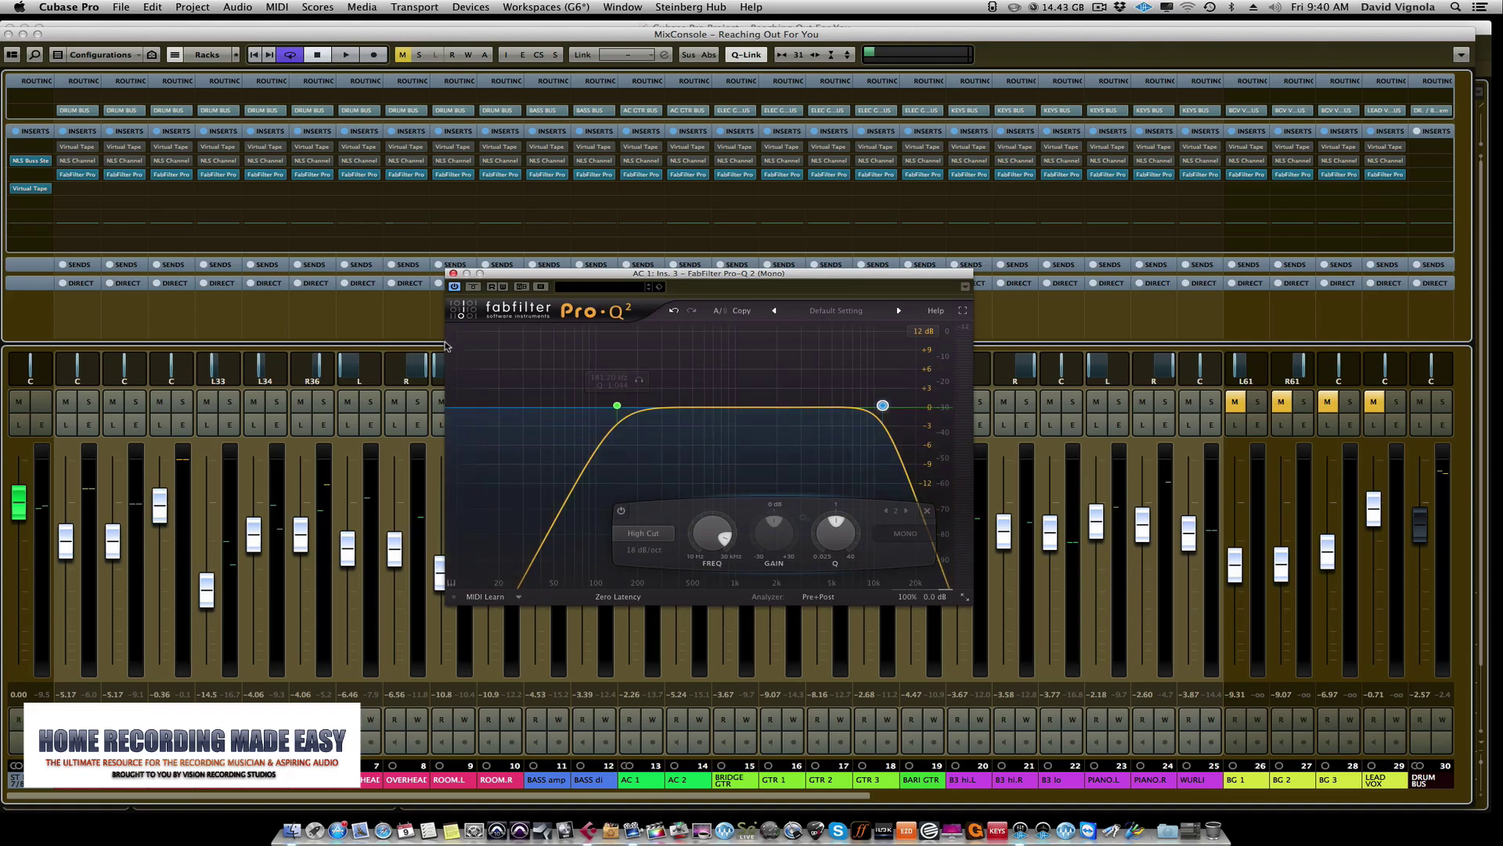
{"action": "left_click_drag", "start_coordinate": [607, 276], "coordinate": [613, 247]}
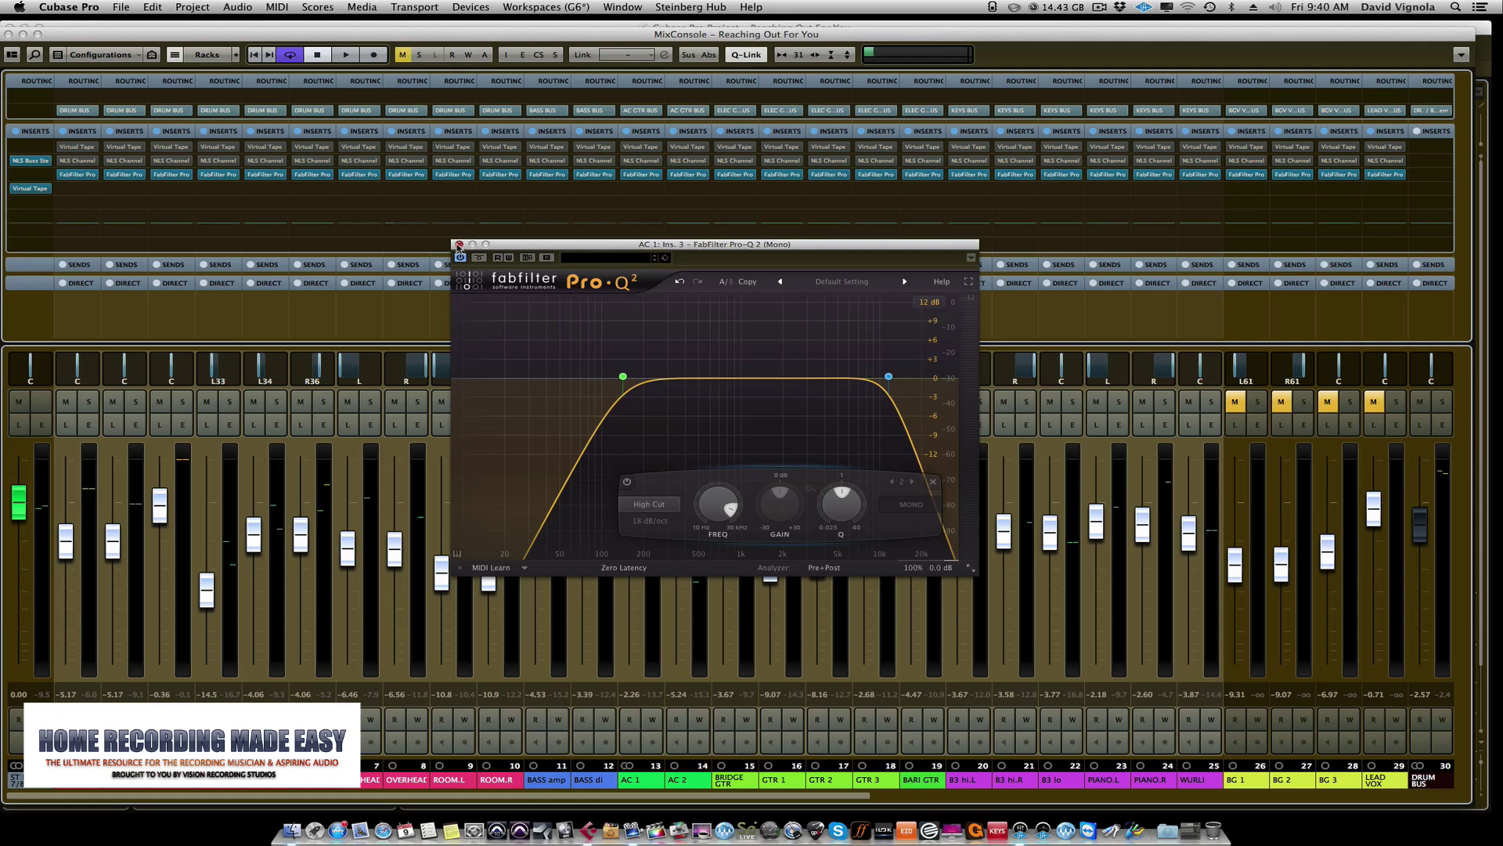
{"action": "left_click", "coordinate": [459, 246]}
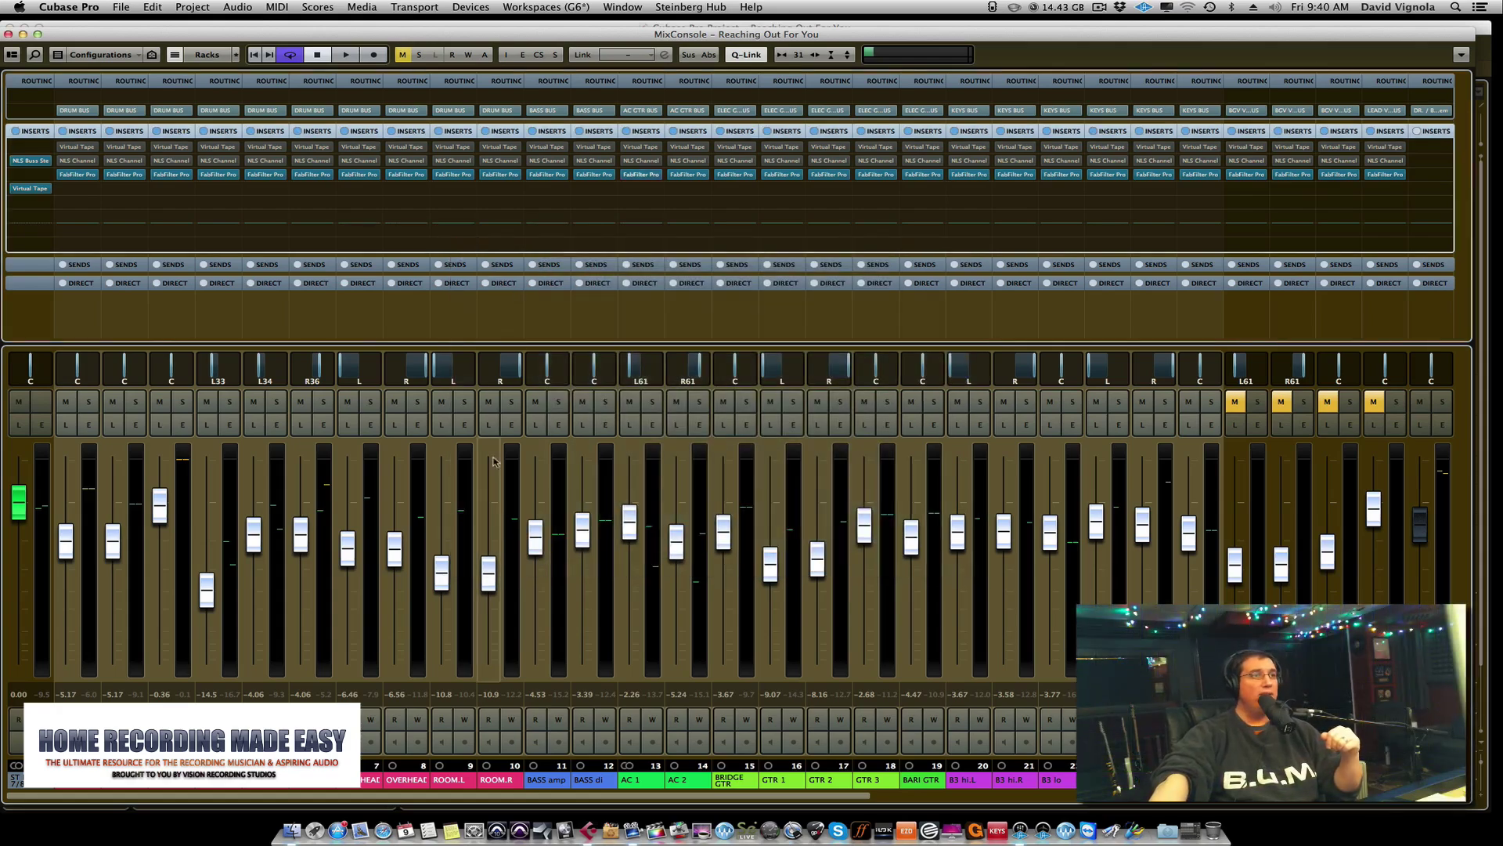
{"action": "left_click", "coordinate": [498, 633]}
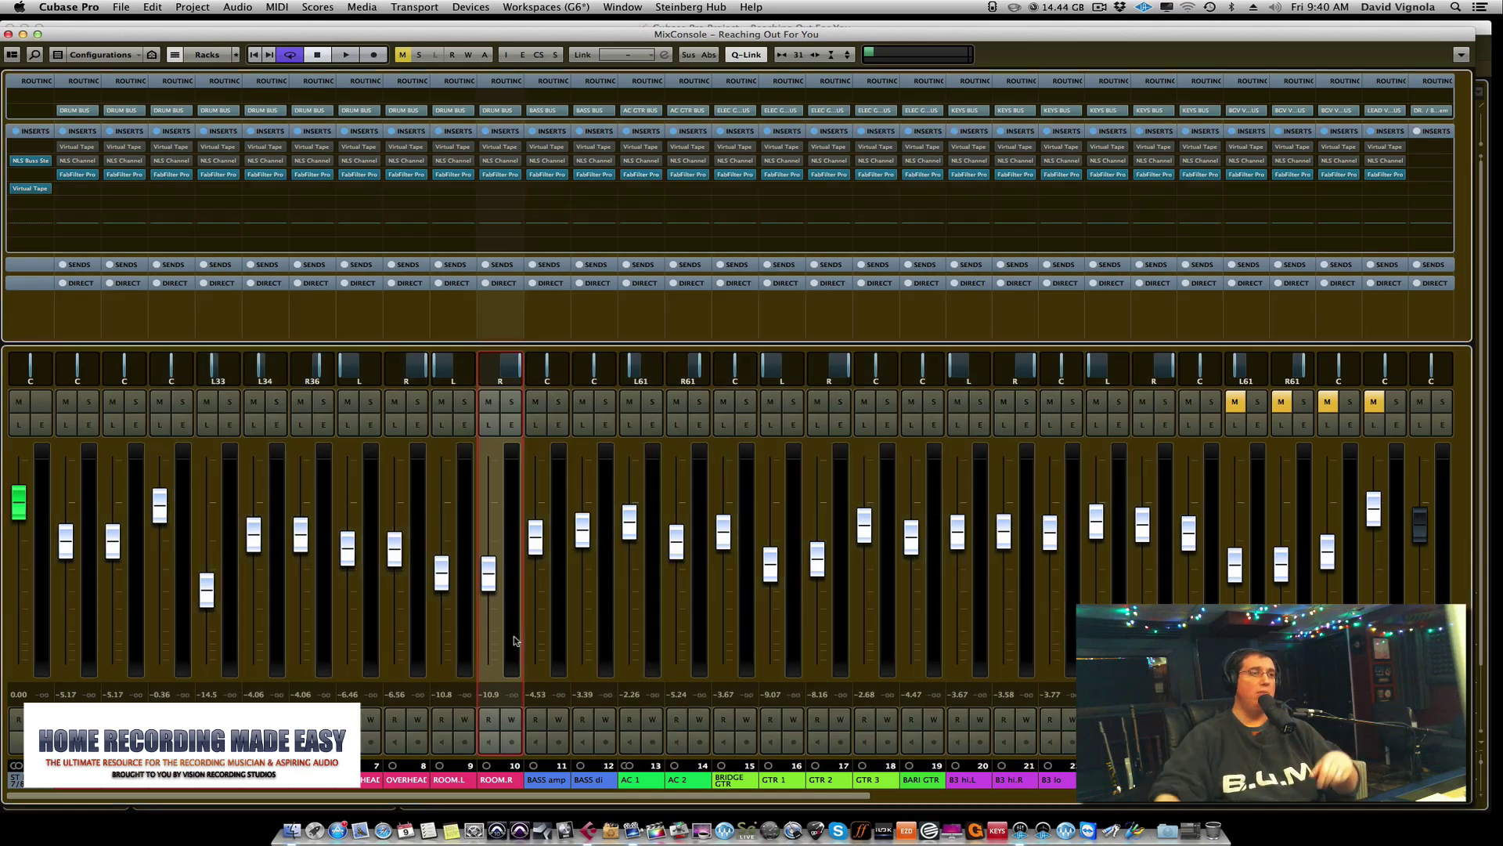